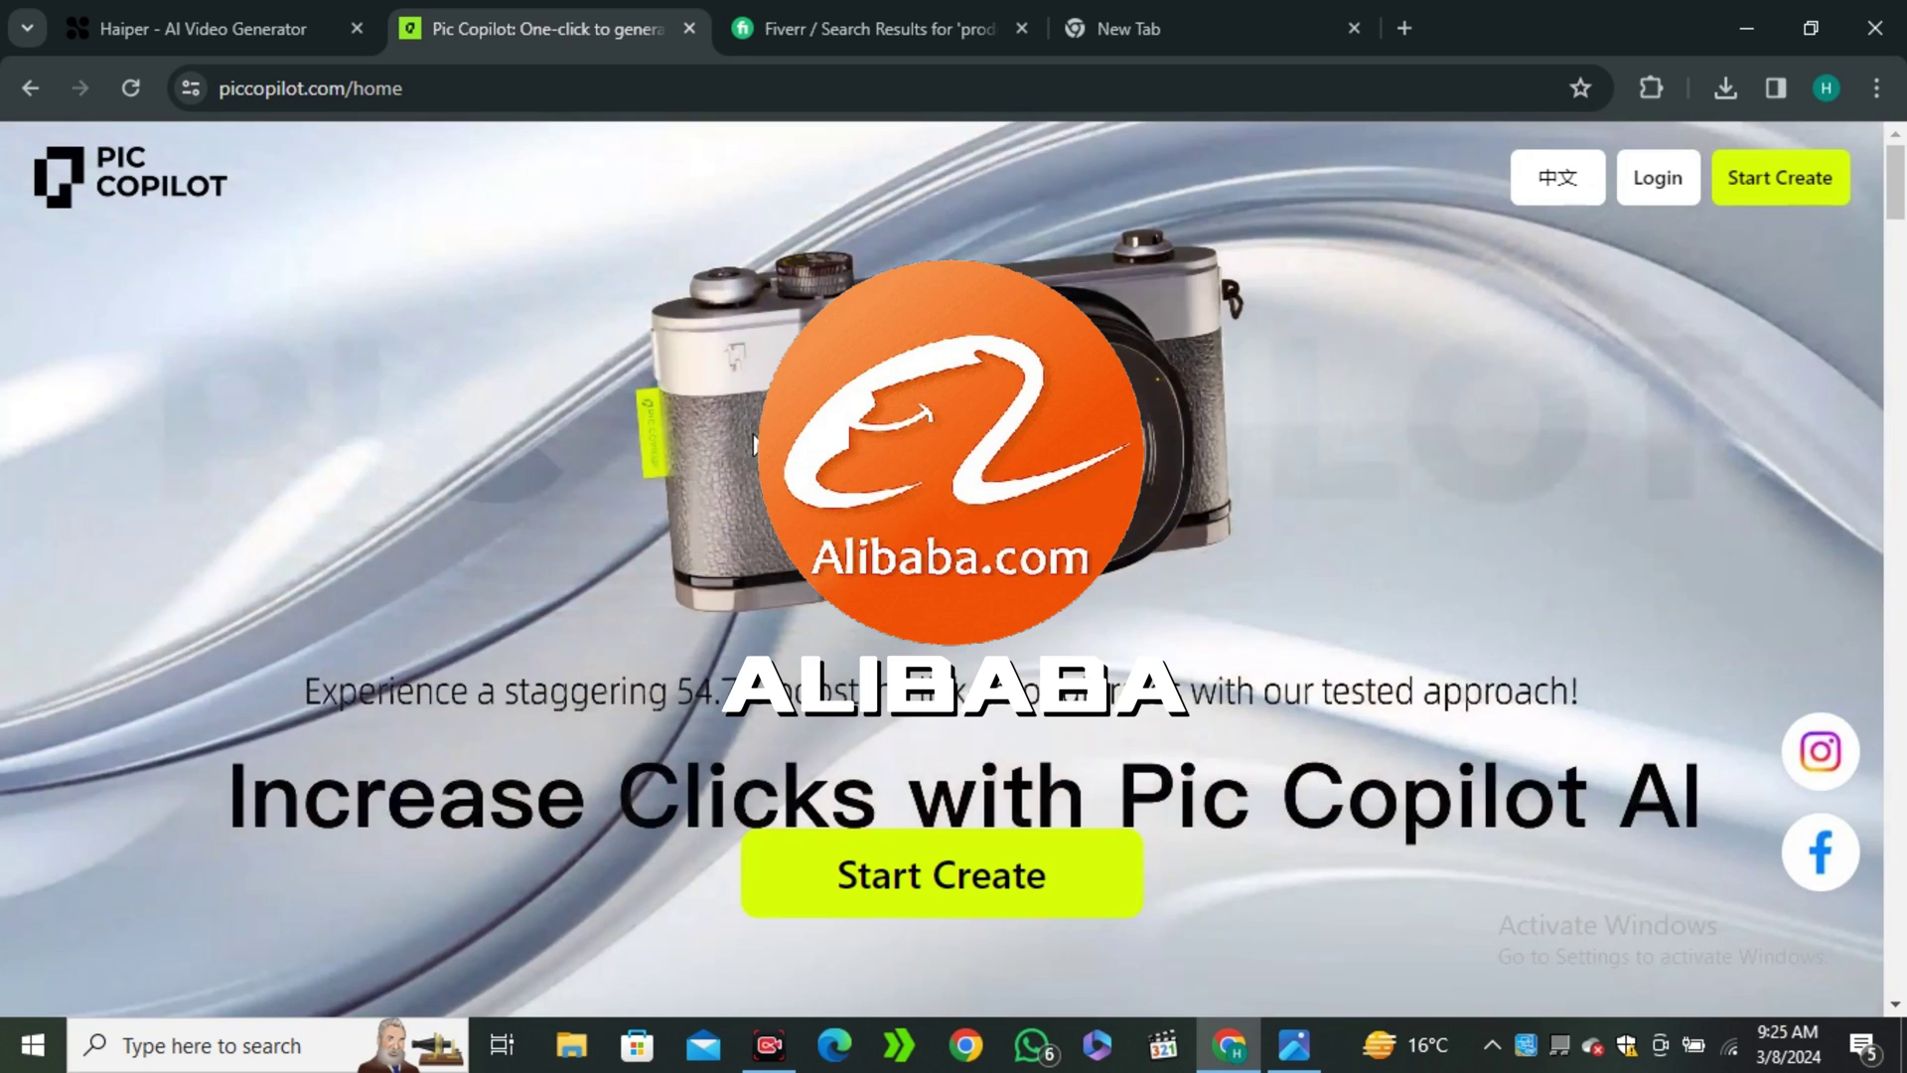
Scroll down through the Pic Copilot home page.
scroll(1067, 531, "down", 2)
scroll(1068, 532, "down", 2)
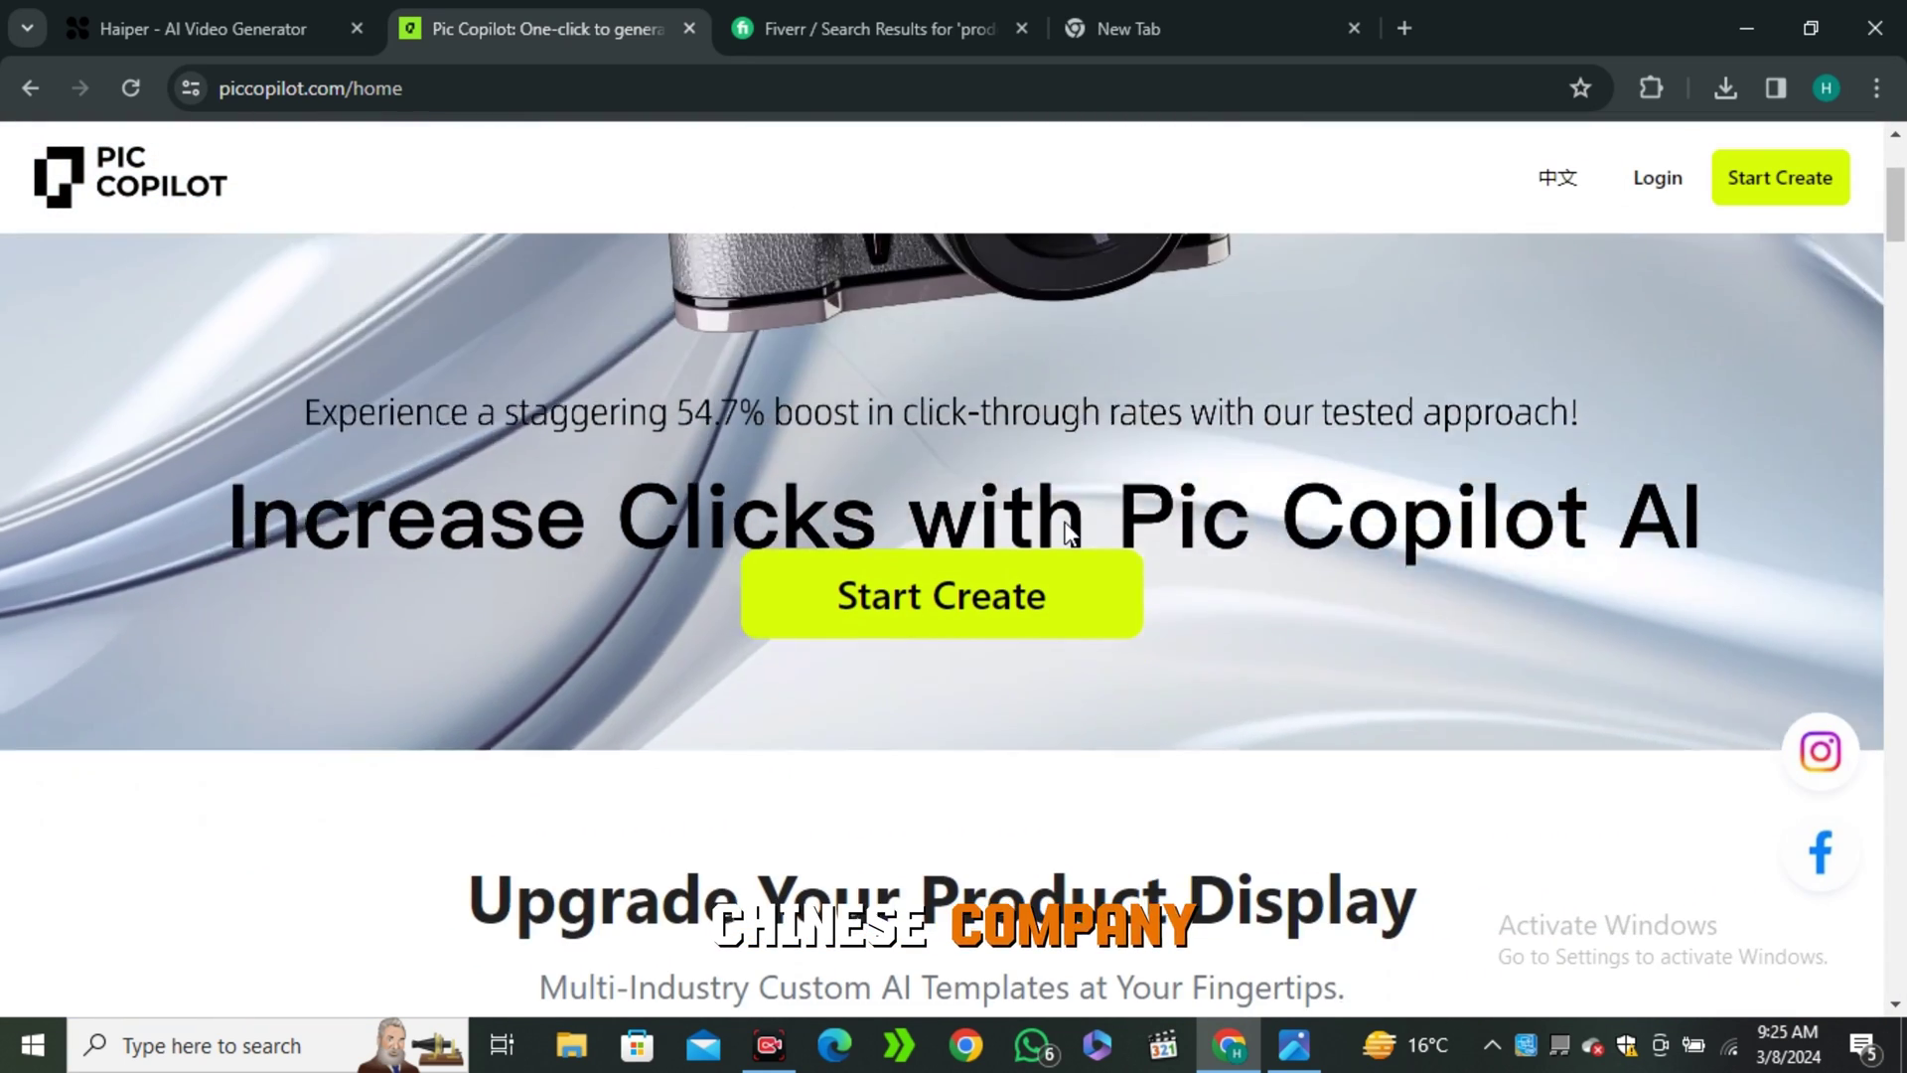
scroll(1069, 536, "down", 5)
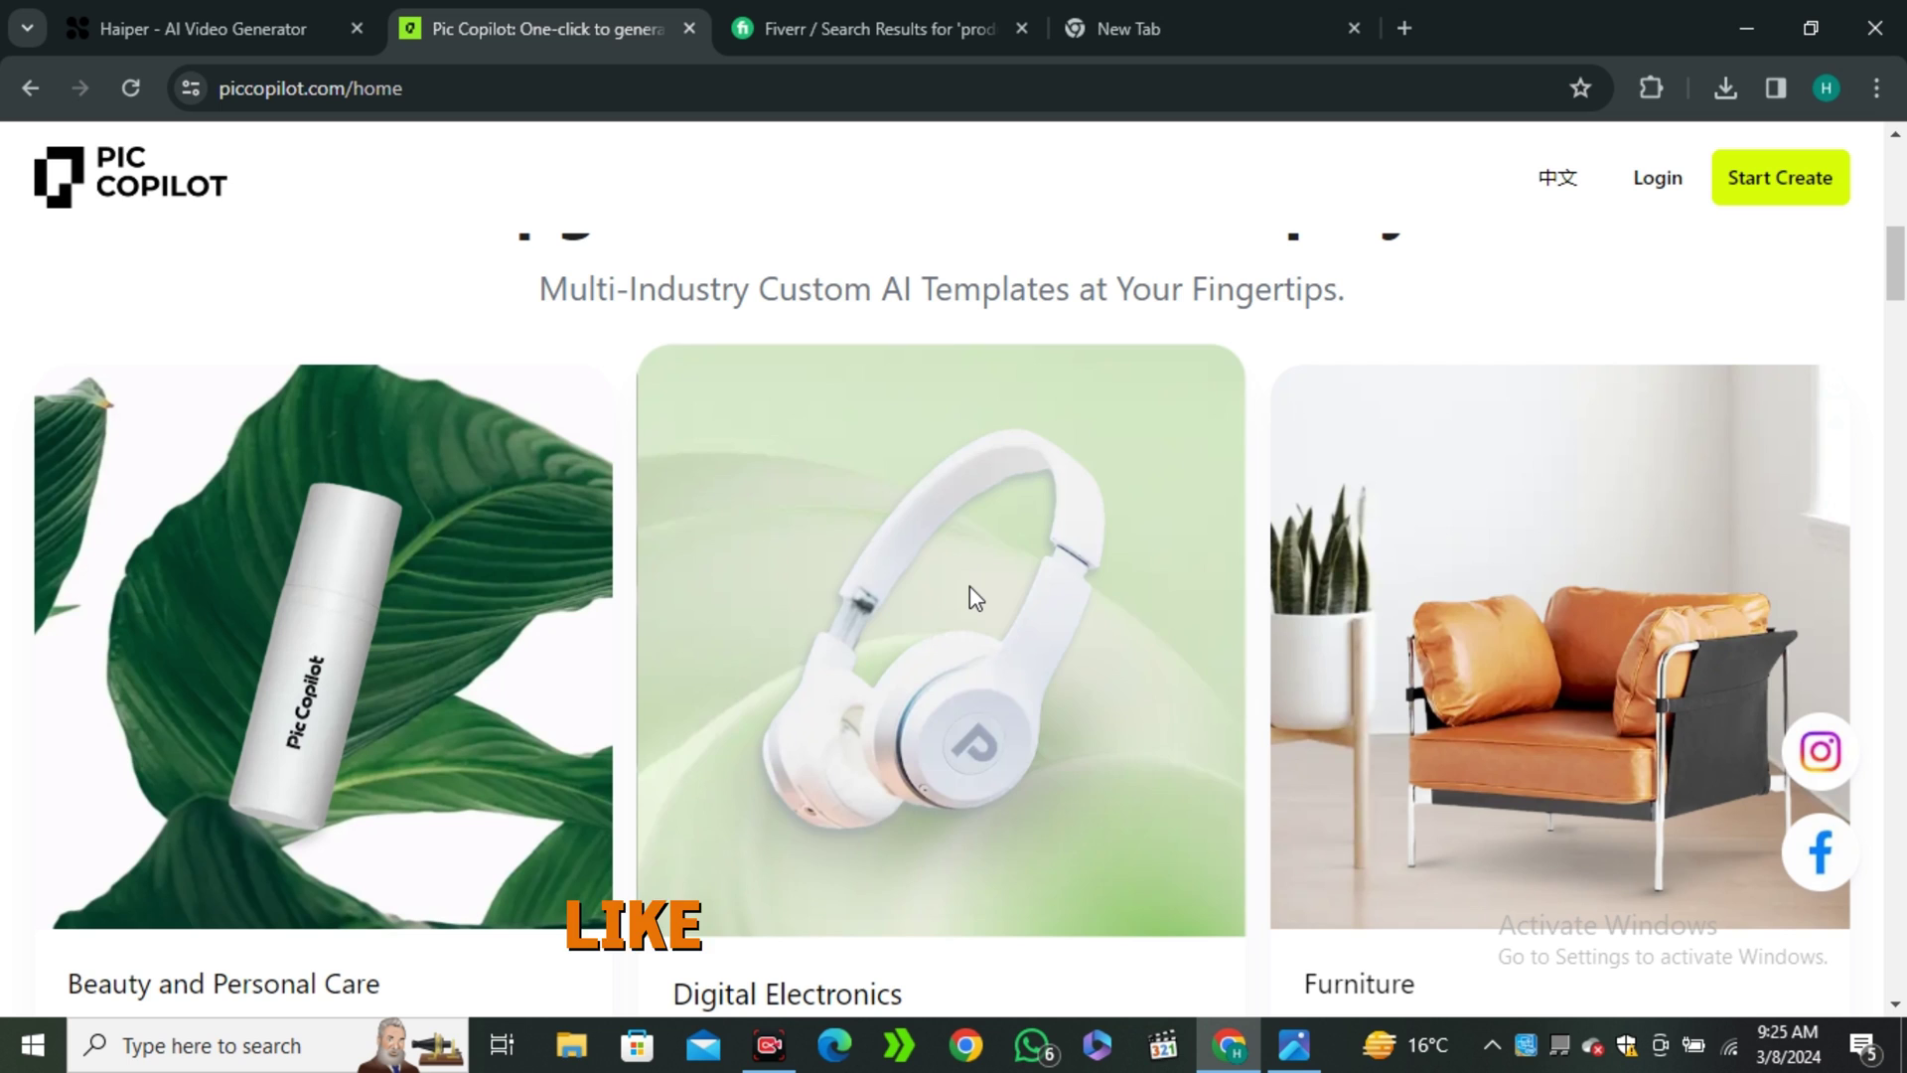
scroll(1746, 671, "down", 10)
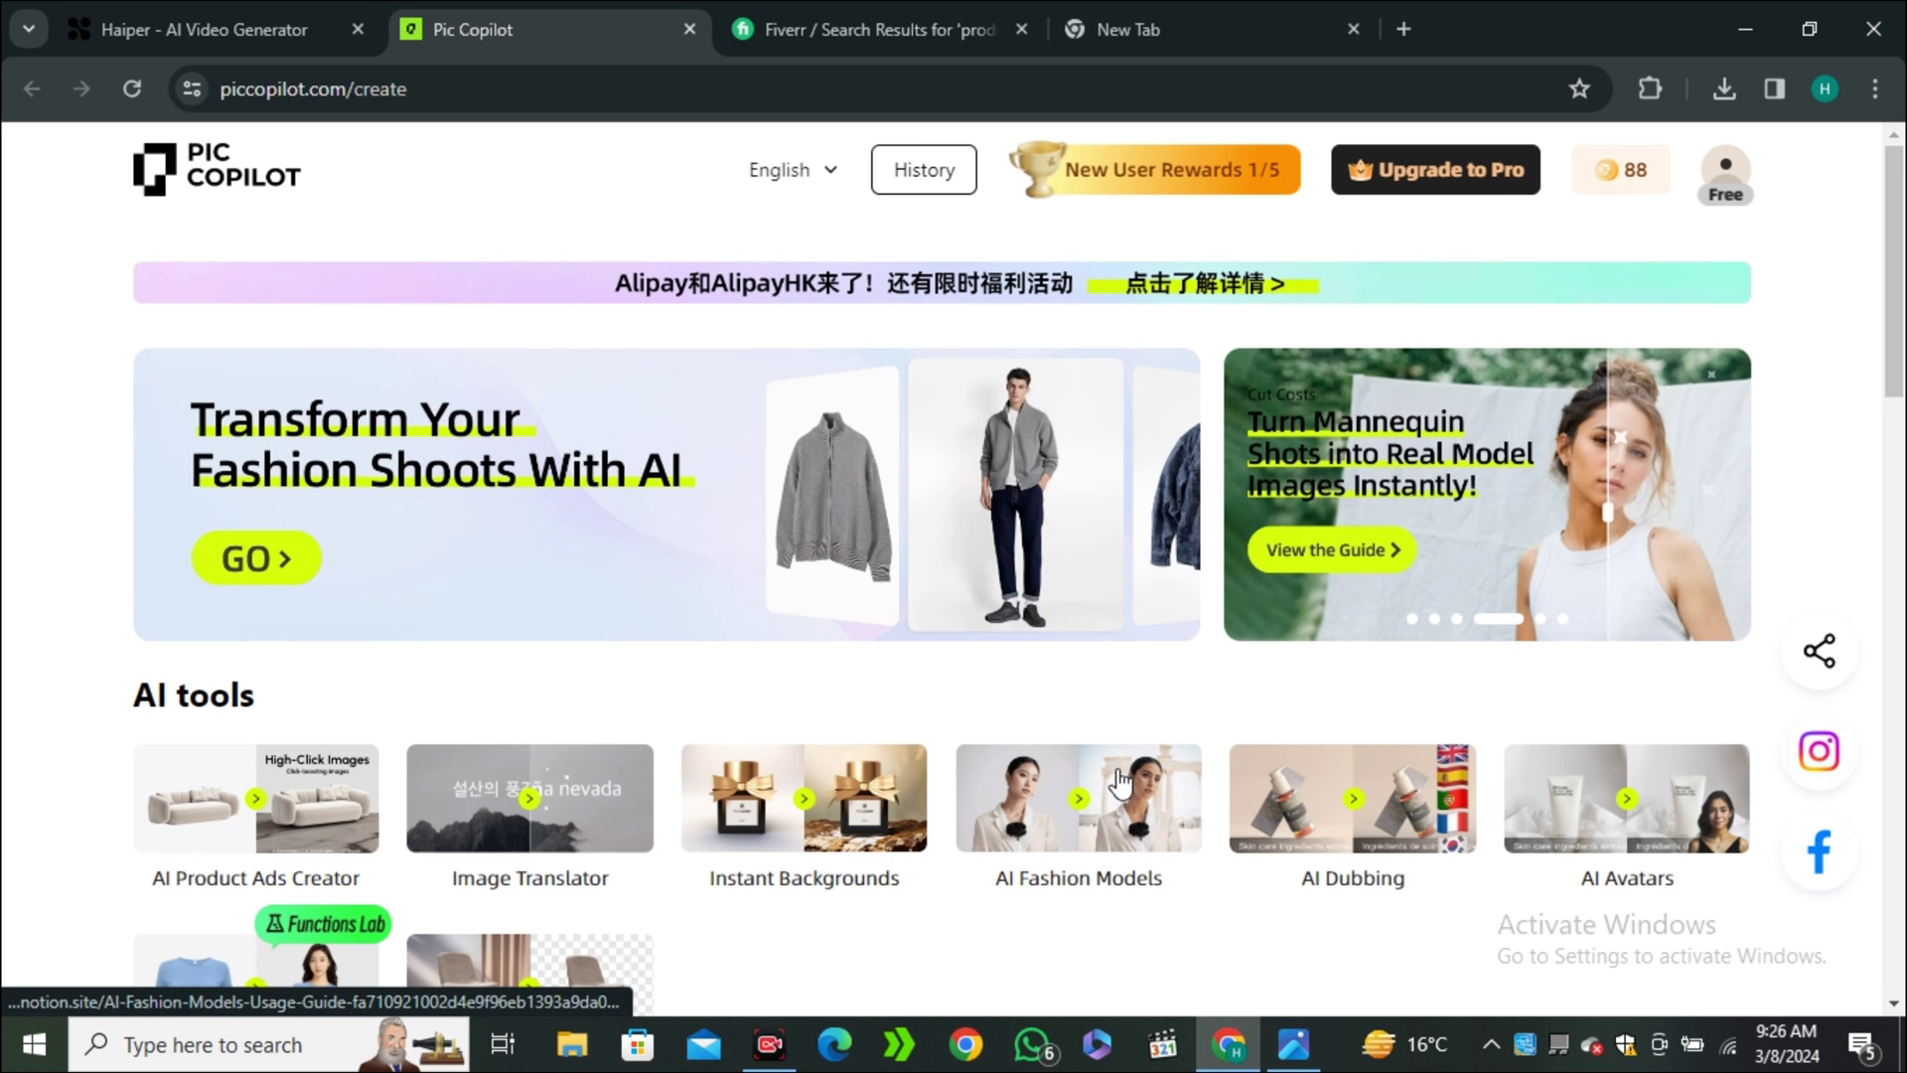
scroll(651, 855, "down", 1)
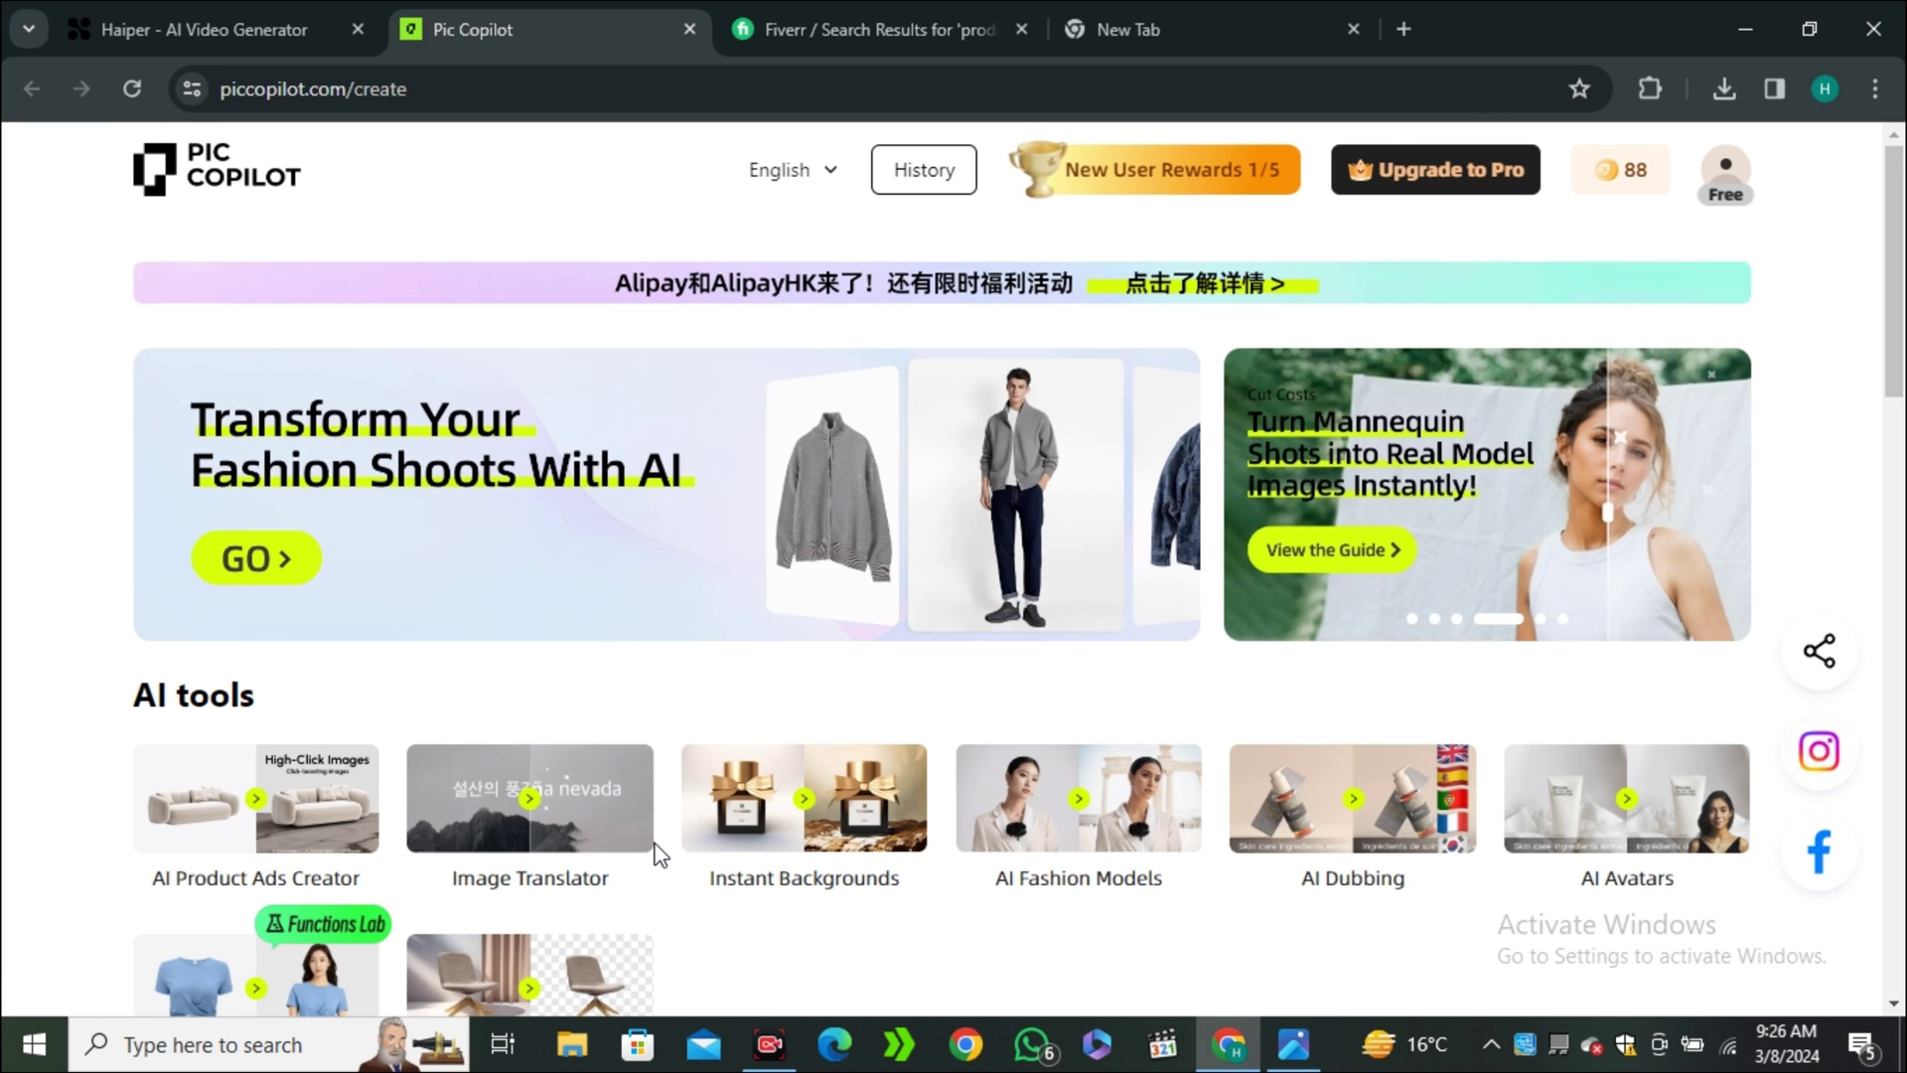
scroll(655, 854, "down", 2)
scroll(655, 854, "up", 2)
scroll(655, 854, "down", 2)
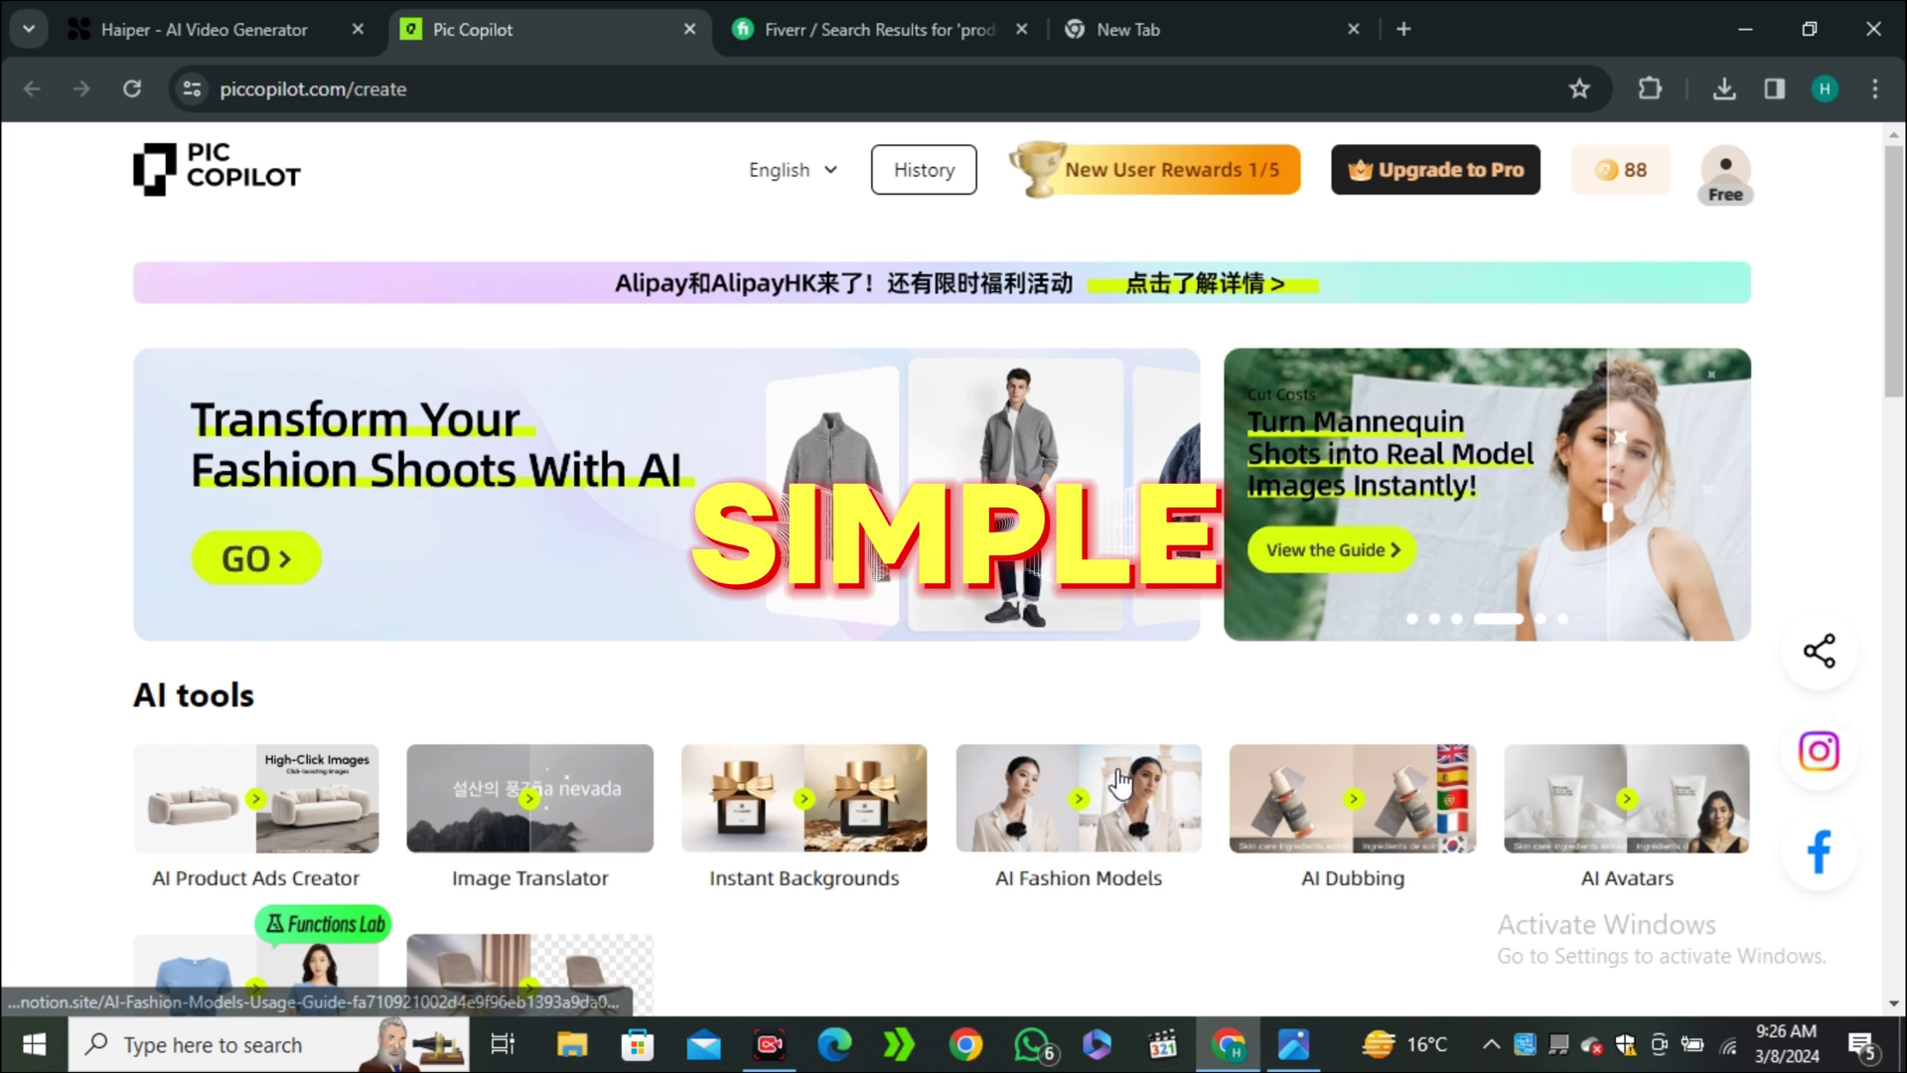
scroll(658, 854, "down", 1)
scroll(655, 852, "down", 3)
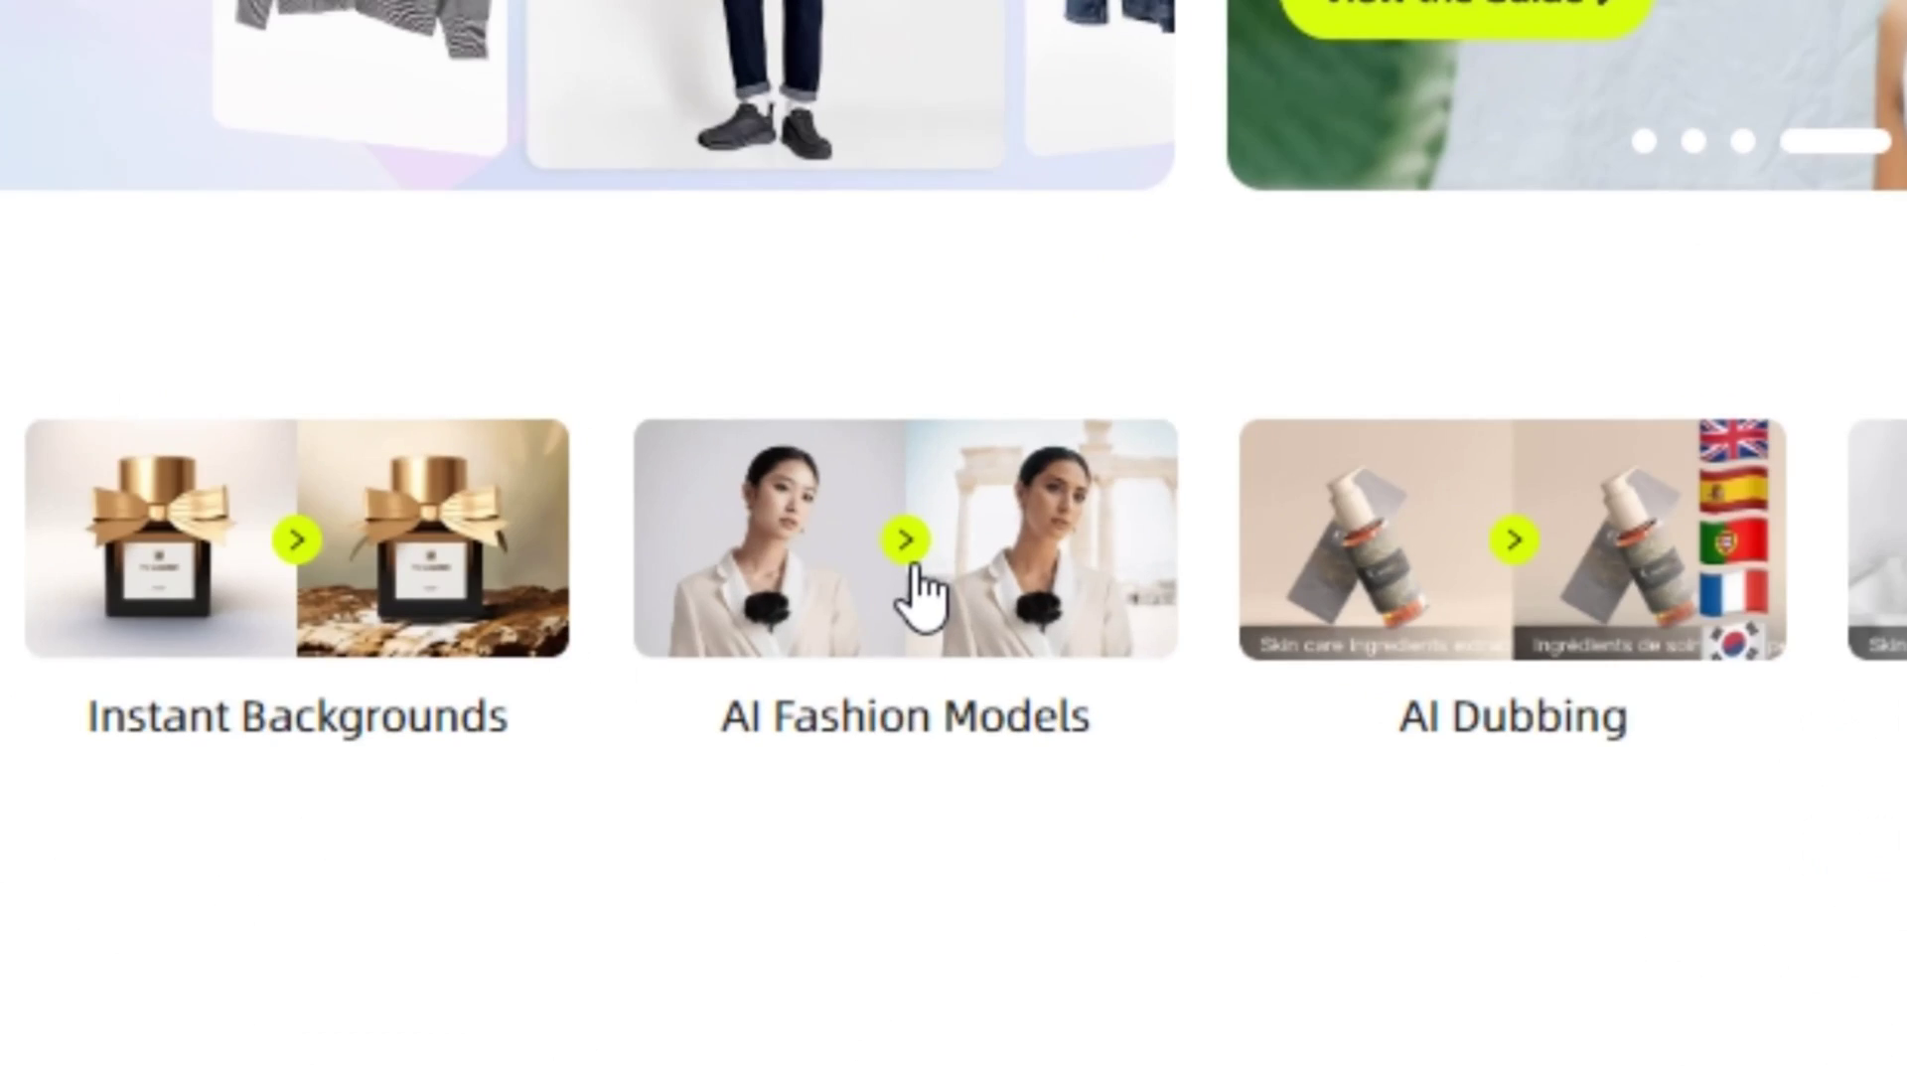
Open AI Fashion Models and upload the mannequin photo wearing the dress and red hat.
left_click(1085, 542)
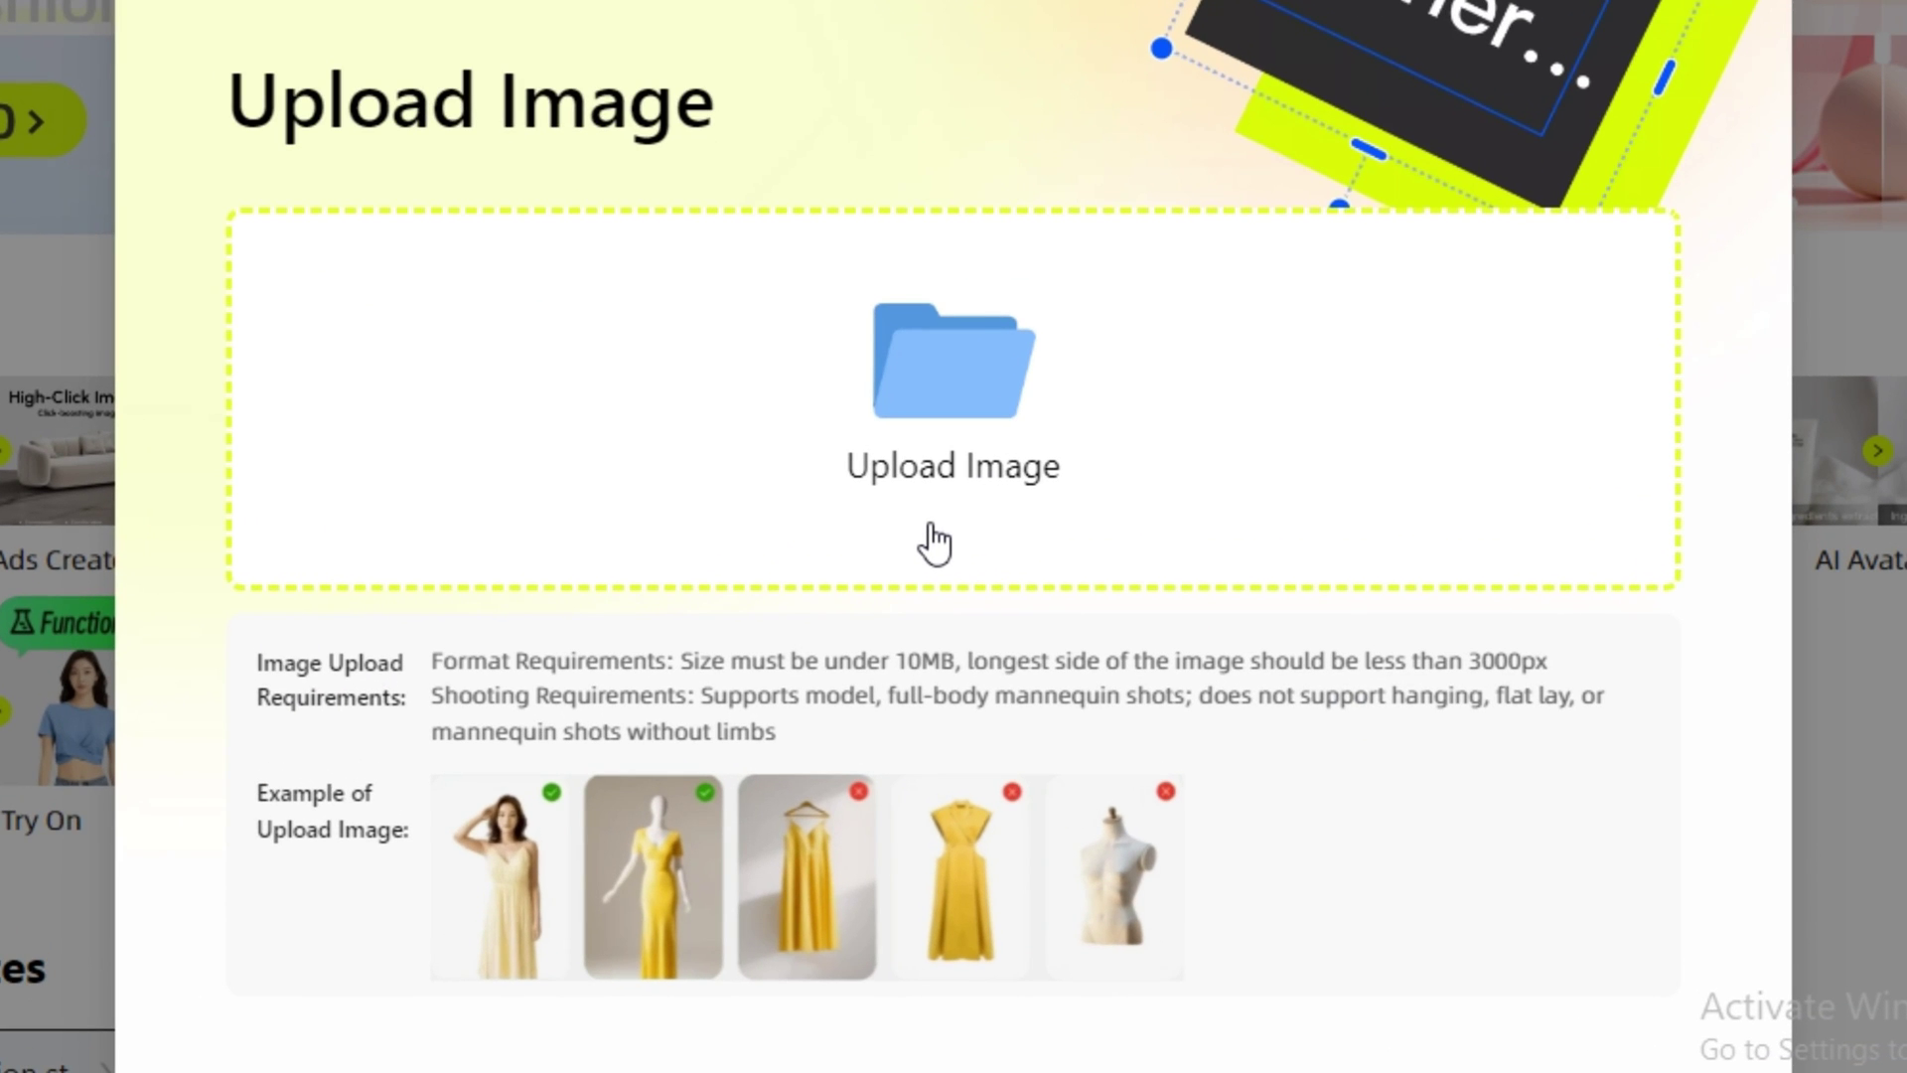
left_click(934, 543)
scroll(596, 316, "down", 3)
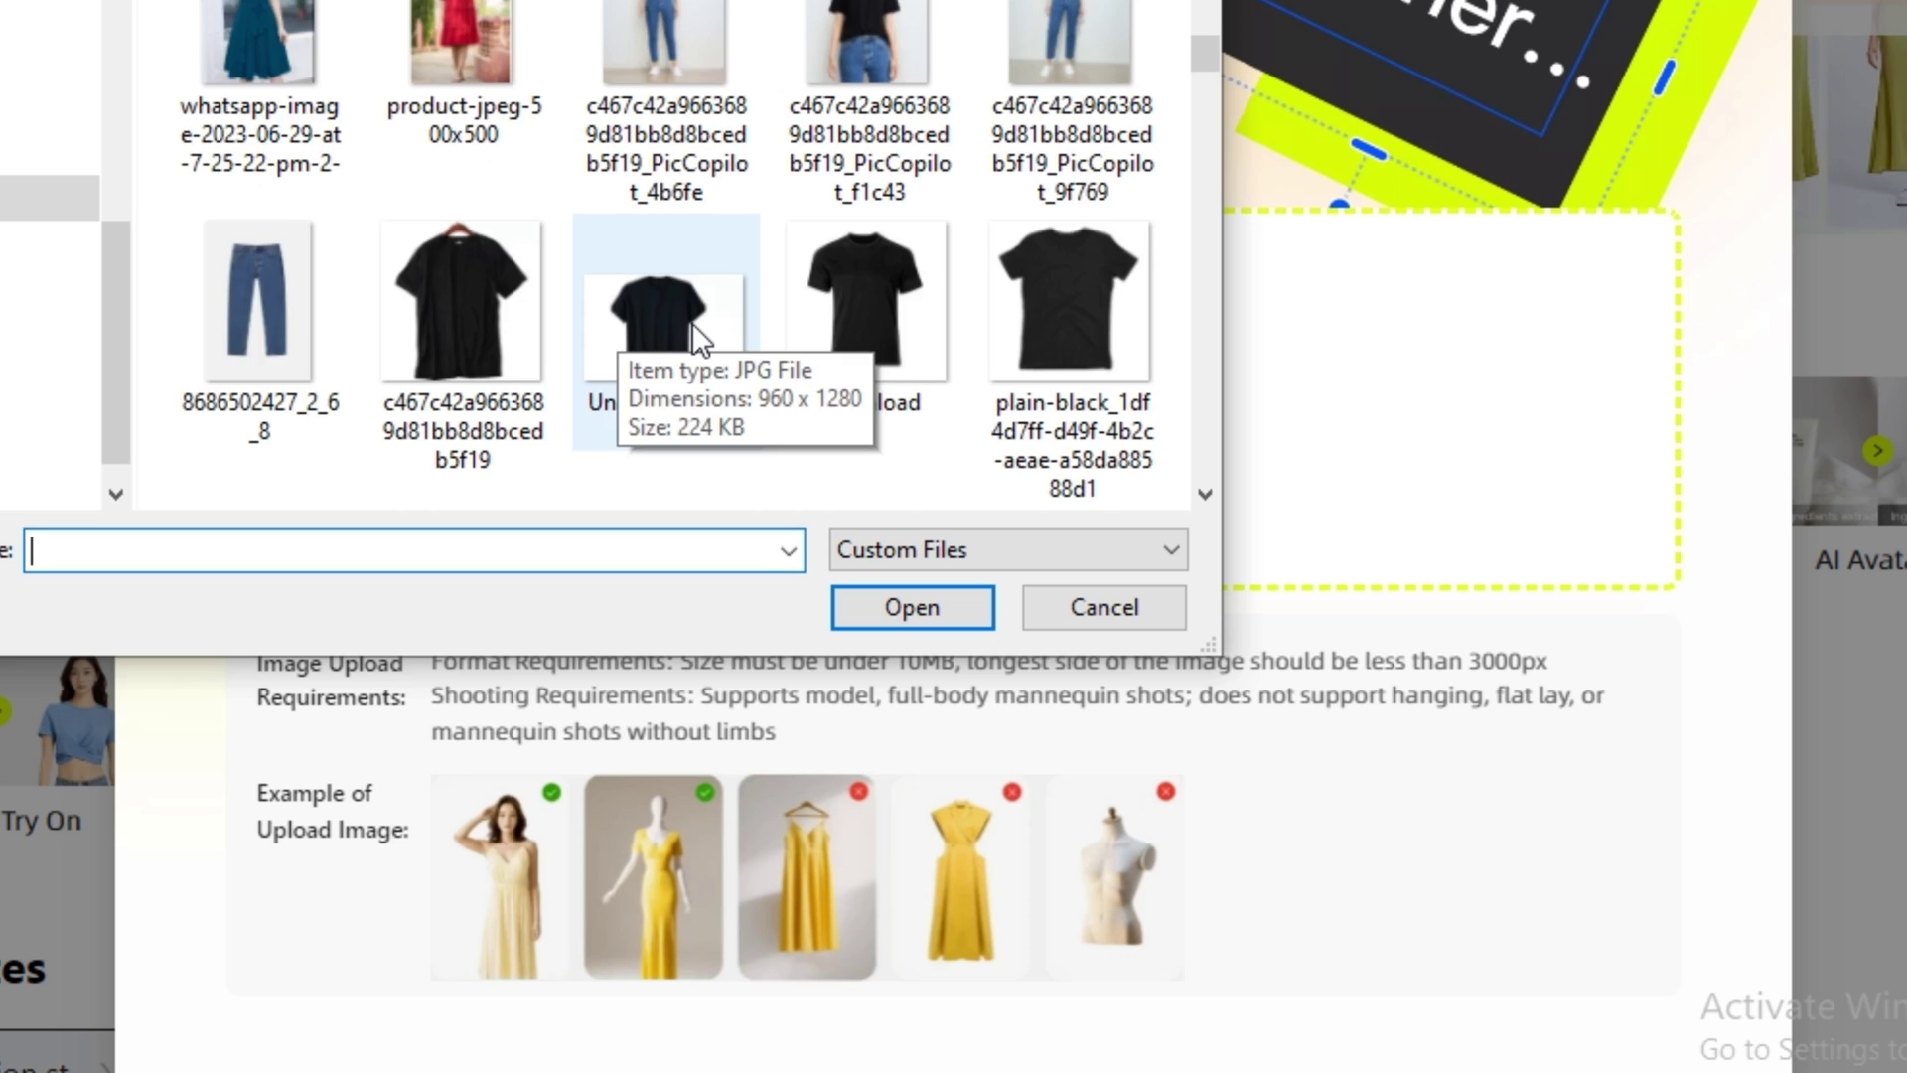
left_click(868, 308)
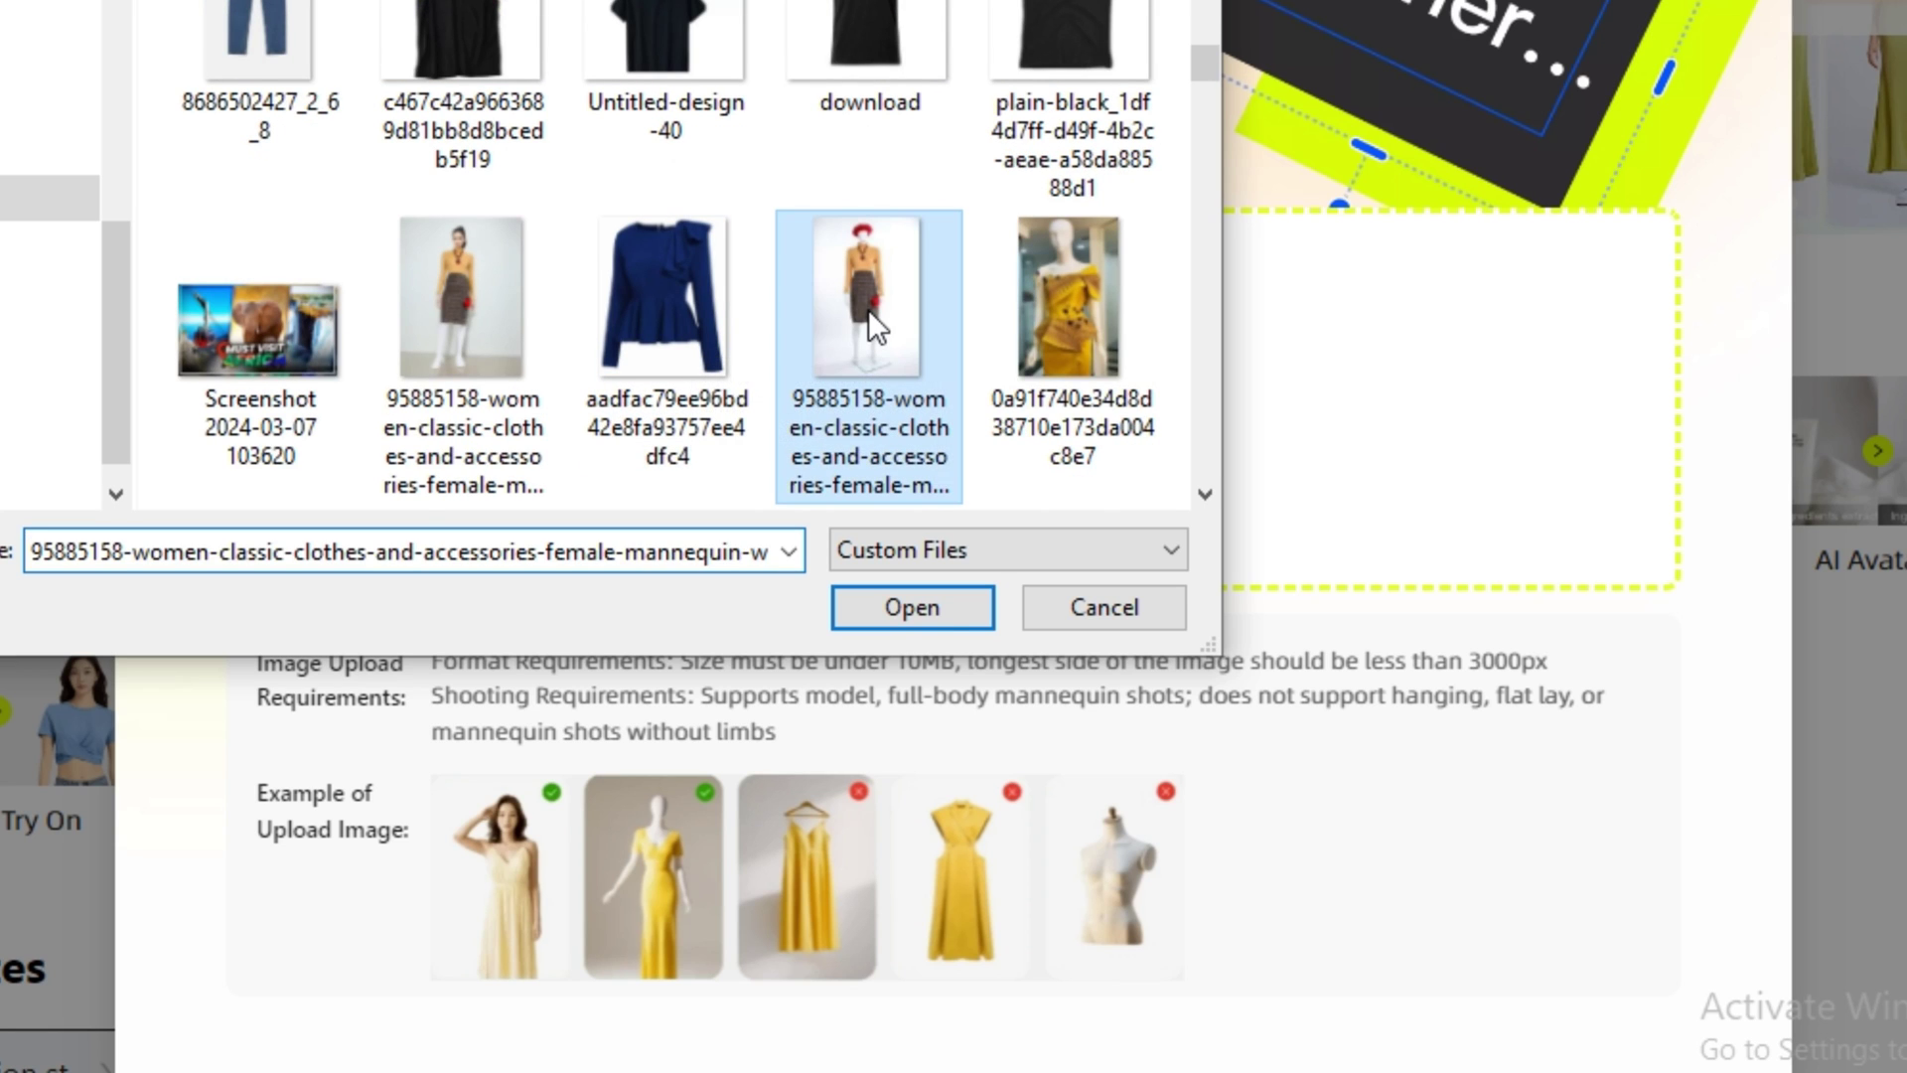
left_click(924, 615)
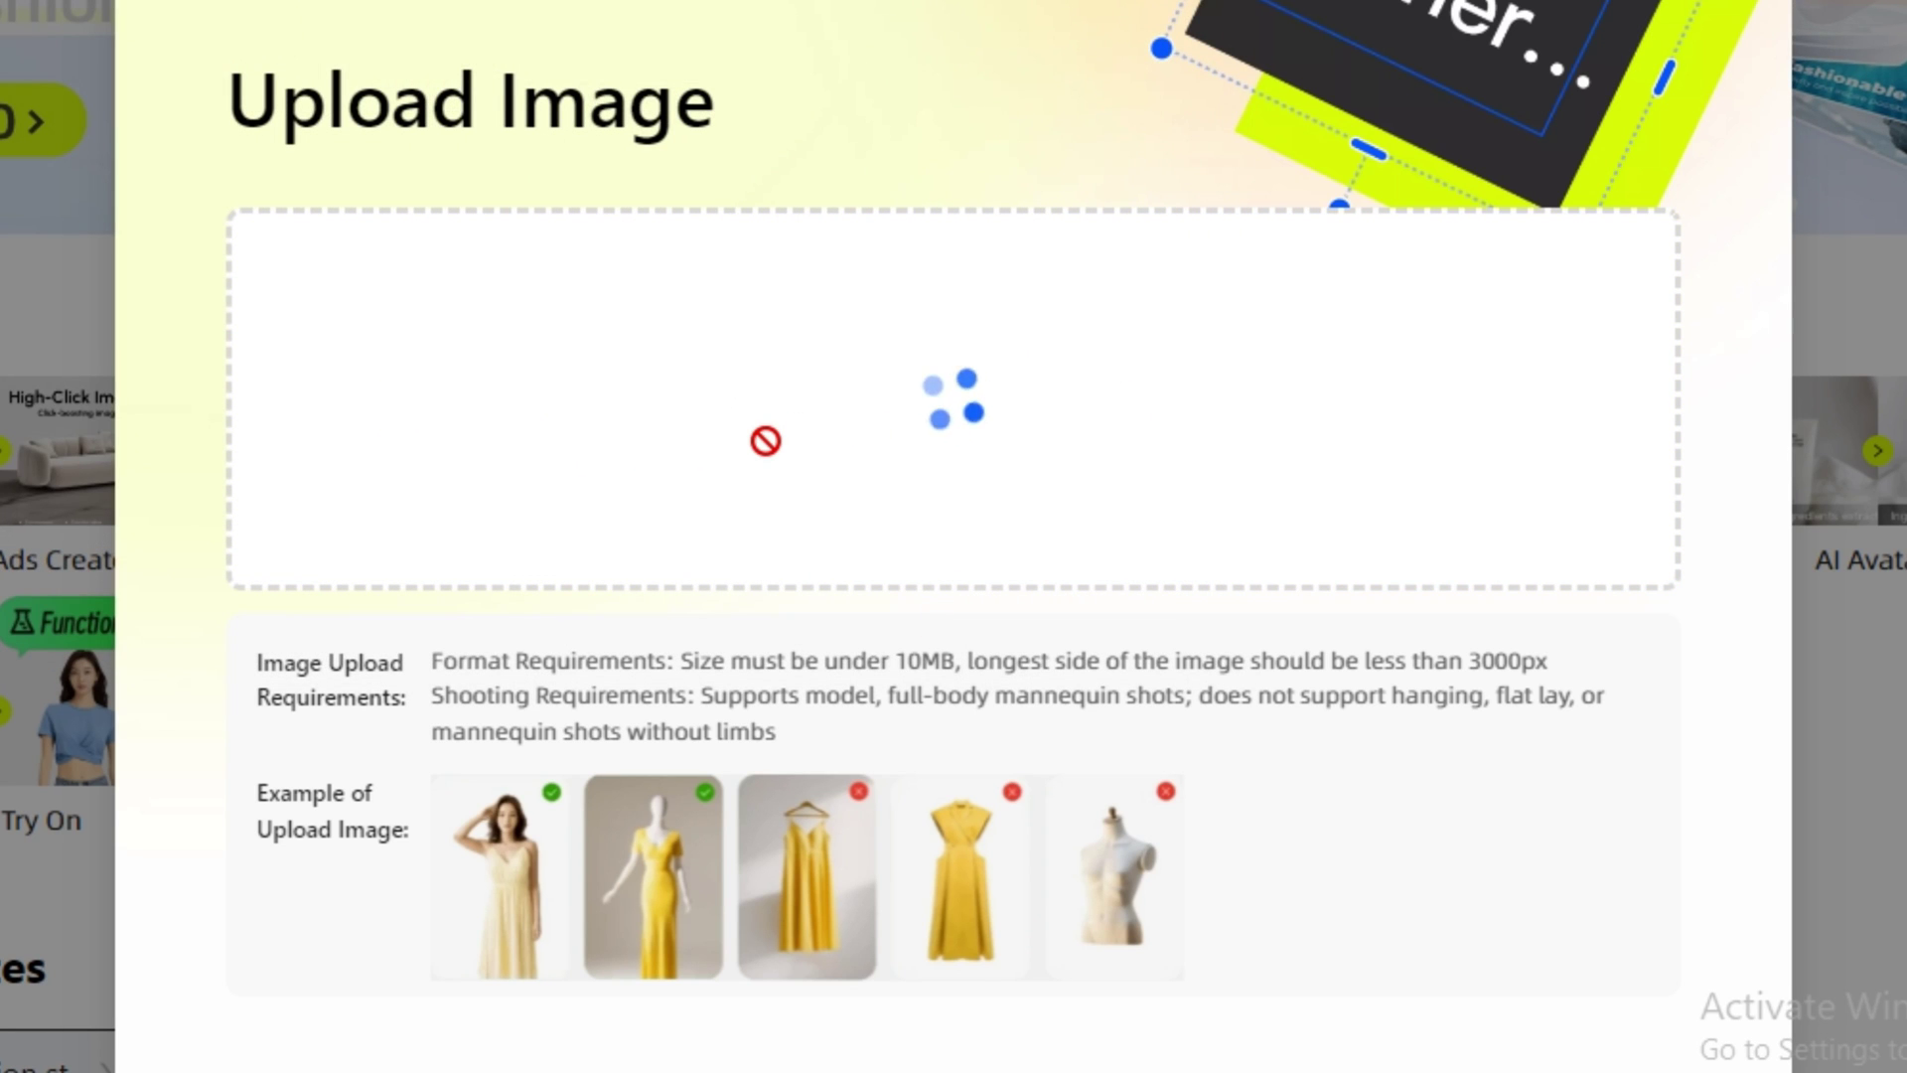
left_click(919, 944)
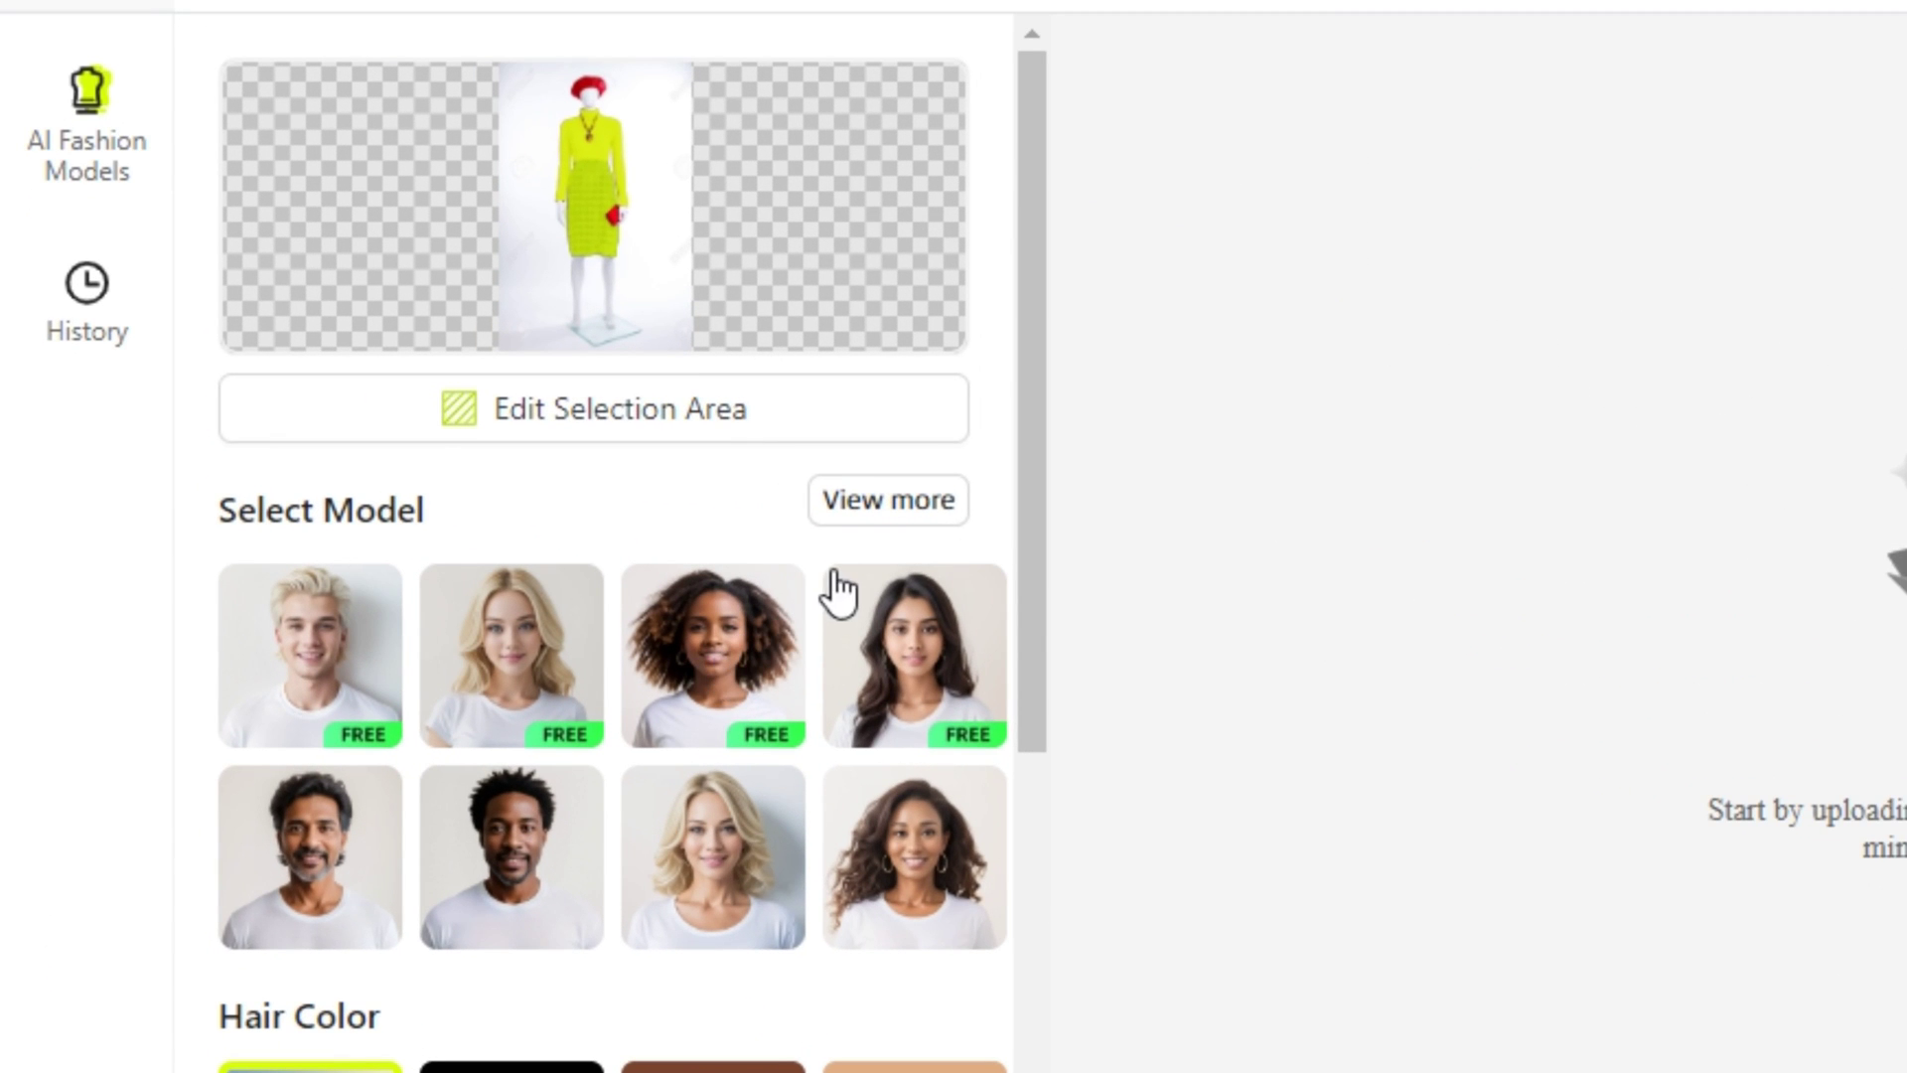
left_click(878, 502)
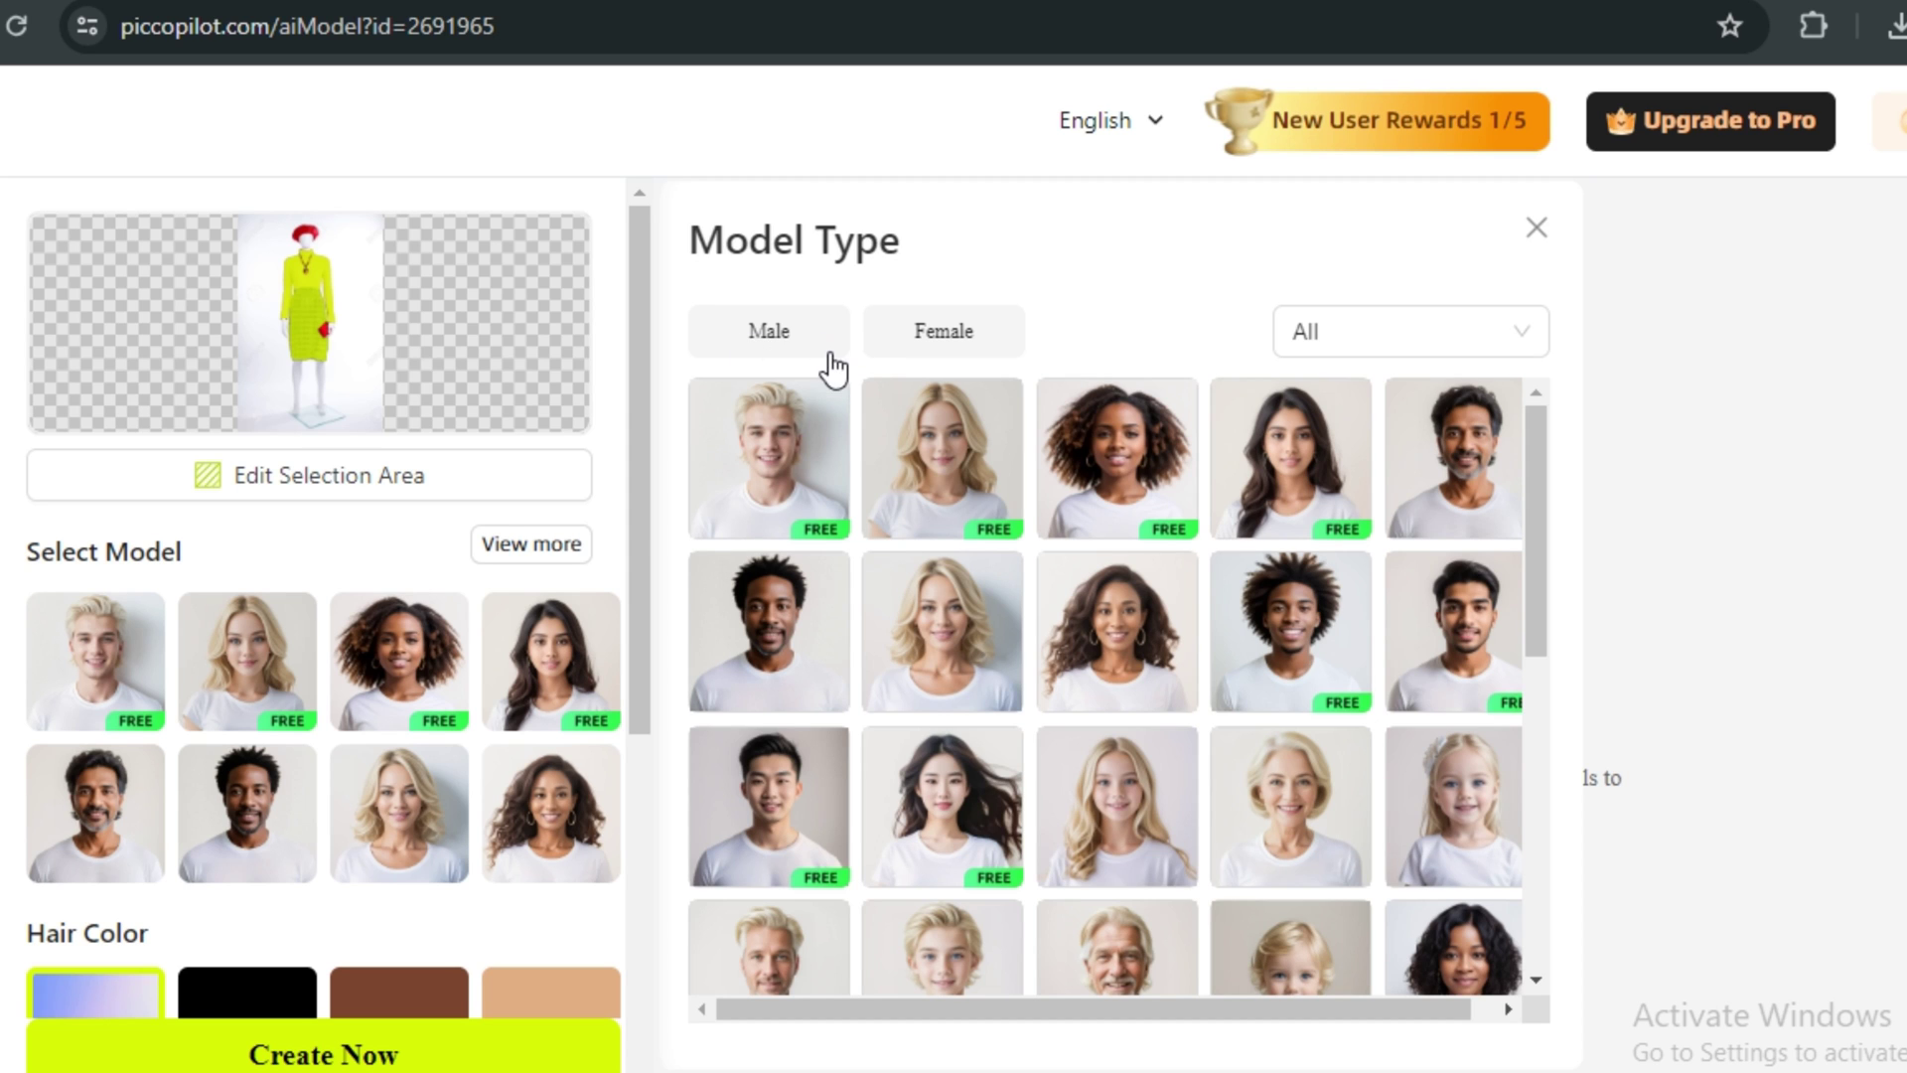
left_click(981, 335)
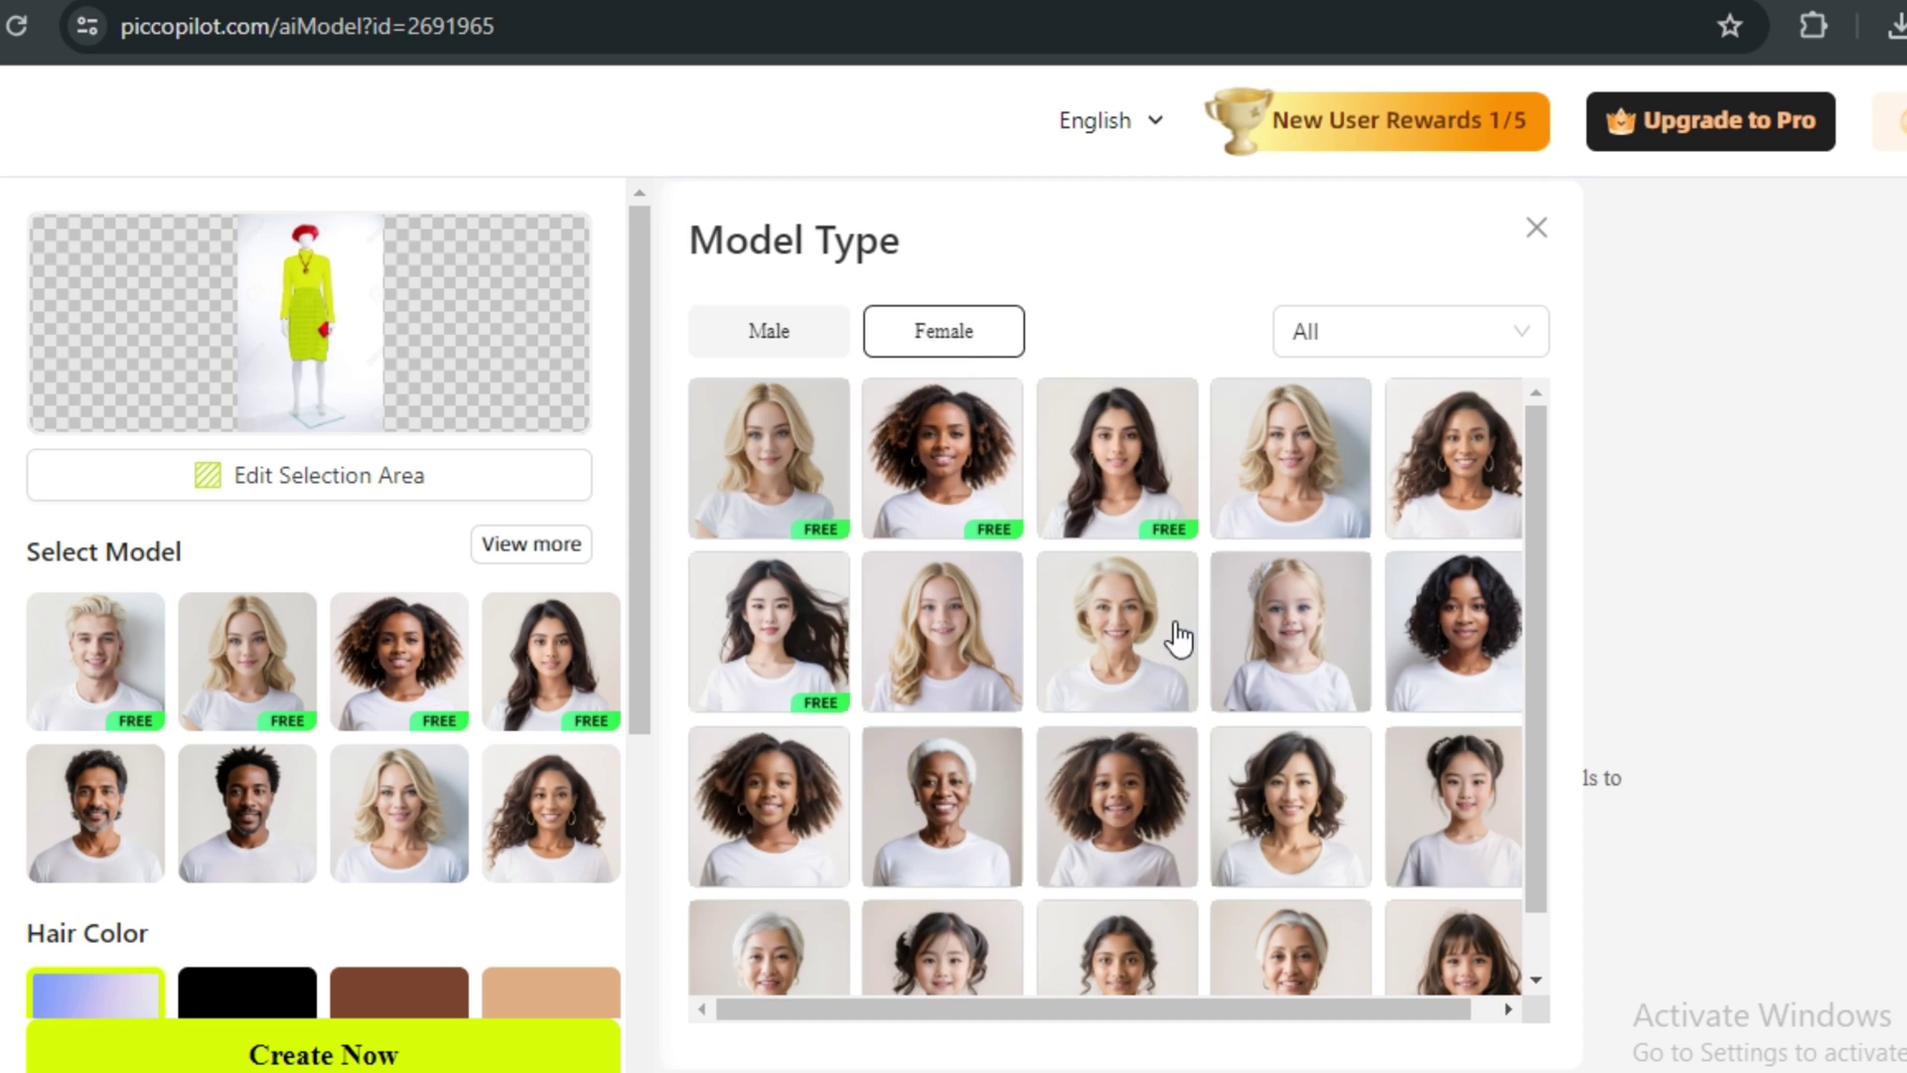
scroll(1172, 715, "down", 1)
scroll(1172, 743, "up", 1)
scroll(1307, 435, "down", 1)
left_click(1534, 228)
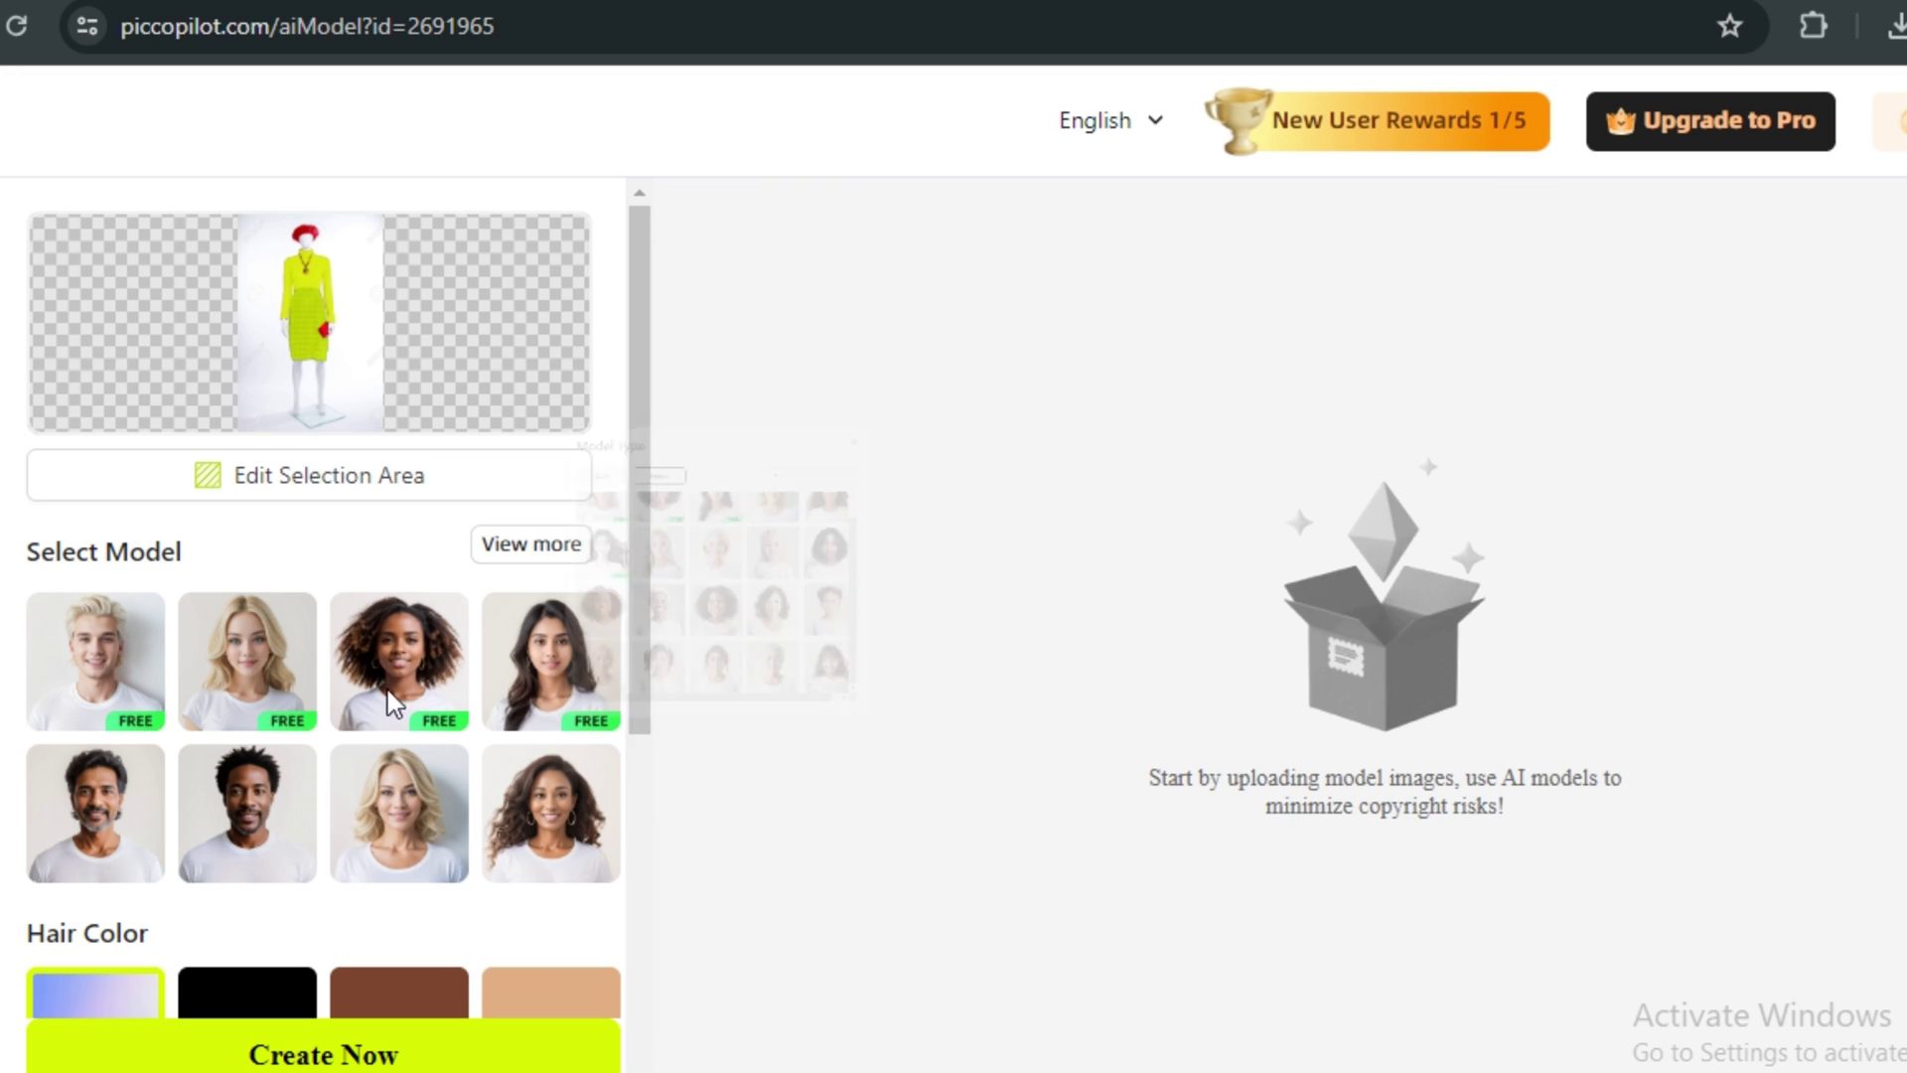
scroll(265, 785, "down", 3)
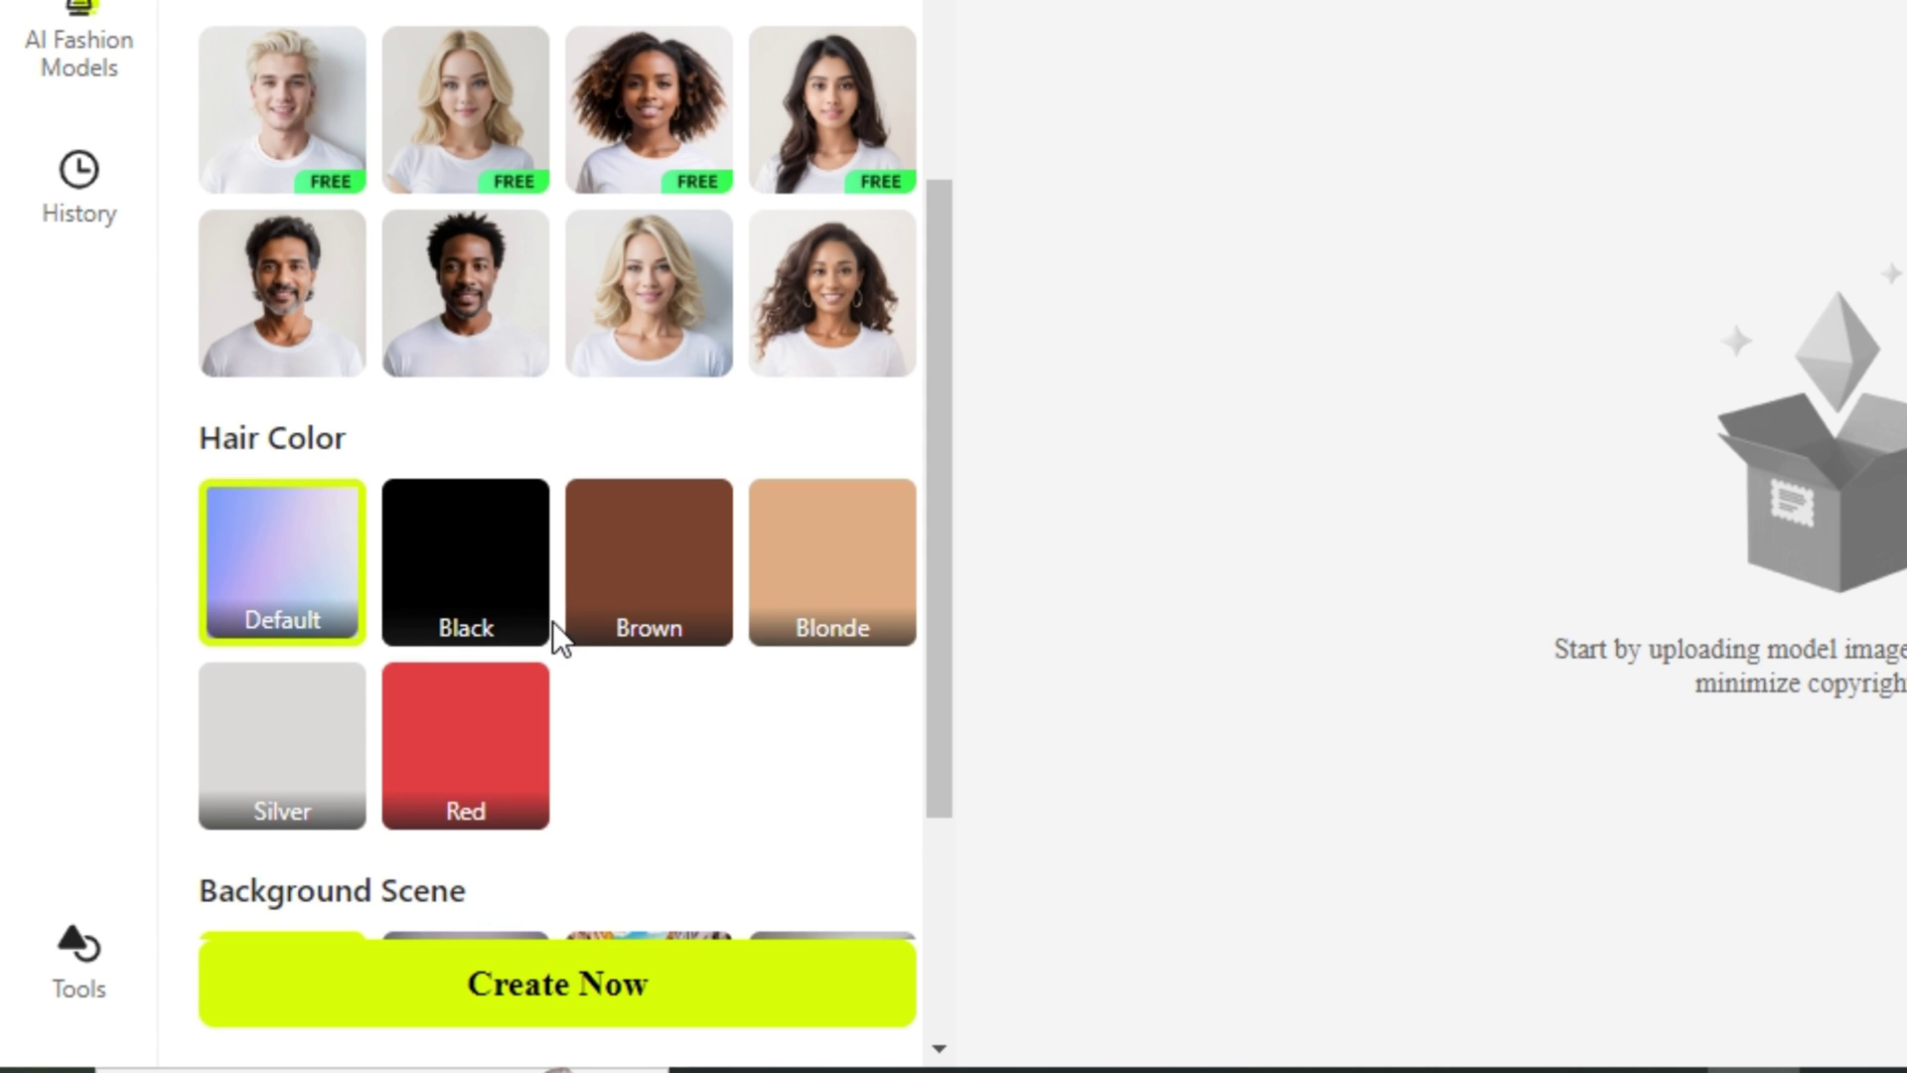
scroll(568, 621, "down", 4)
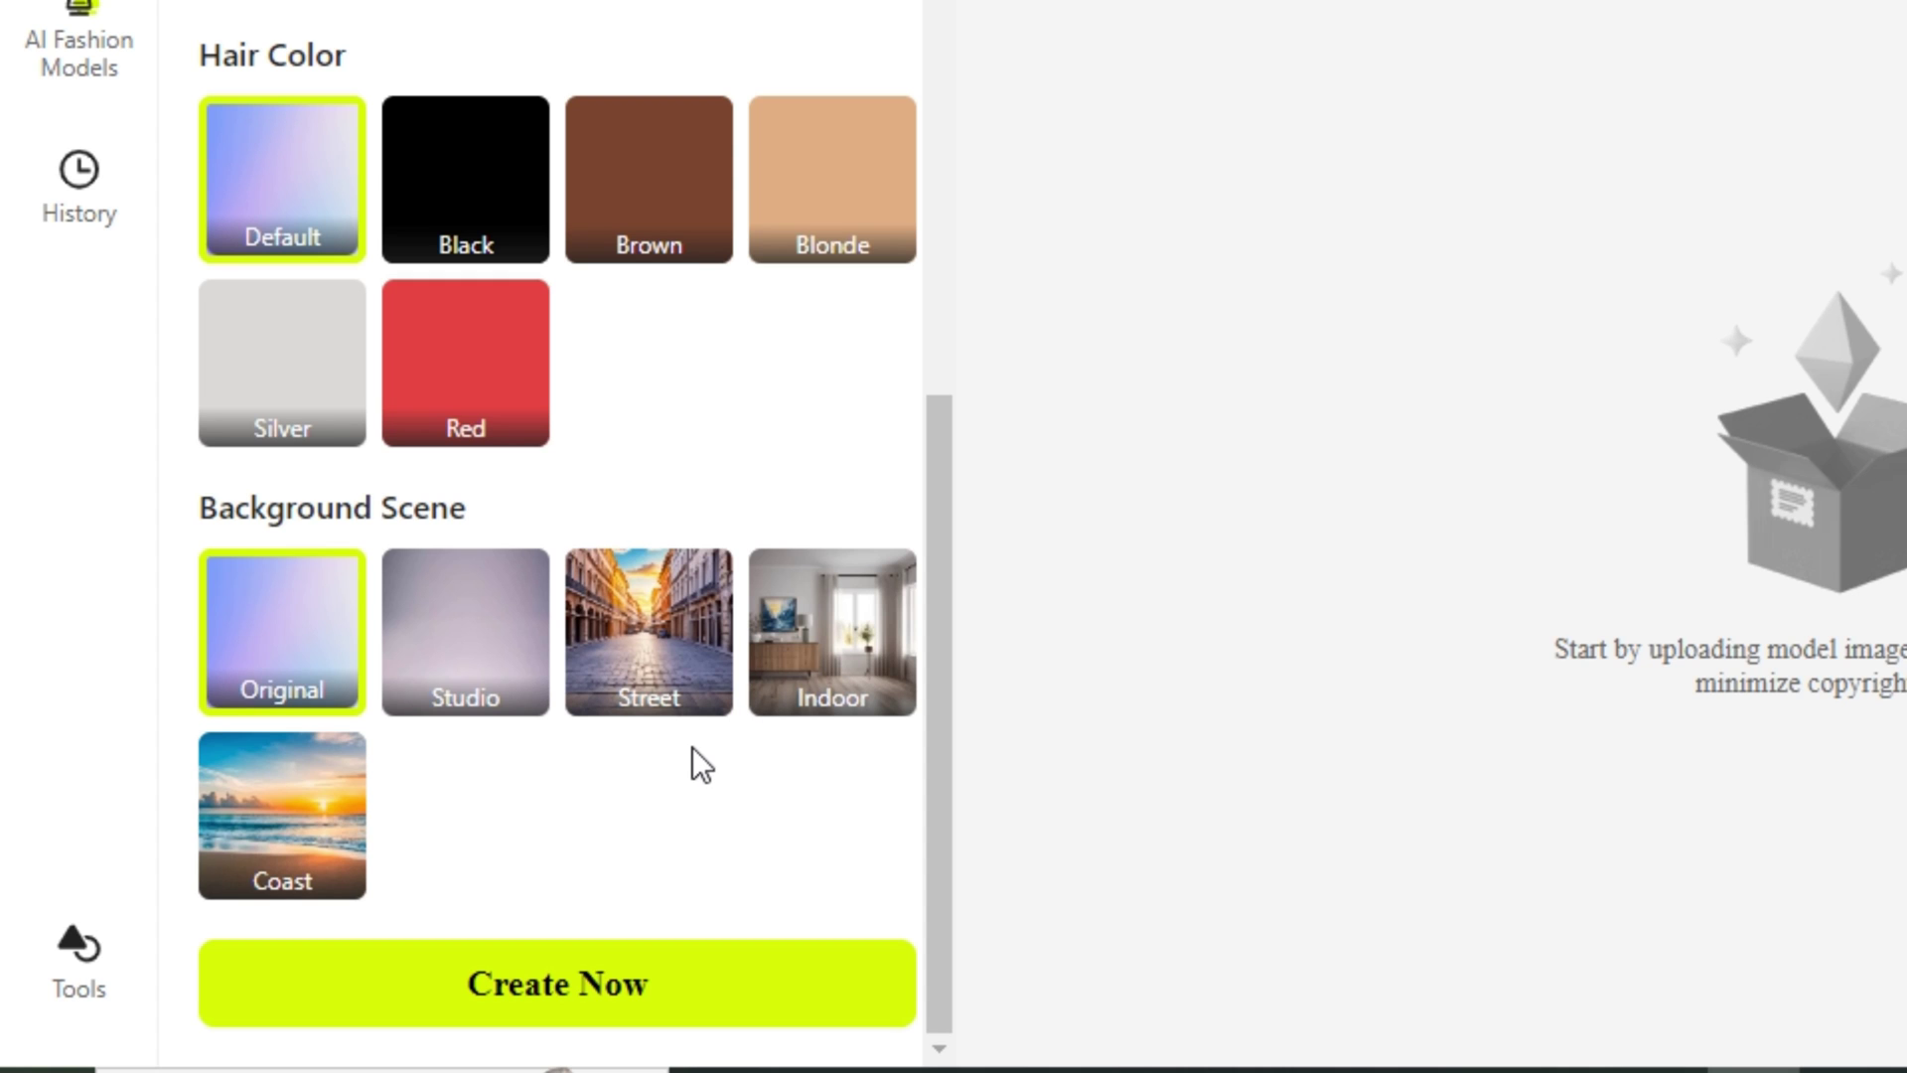
scroll(693, 755, "up", 8)
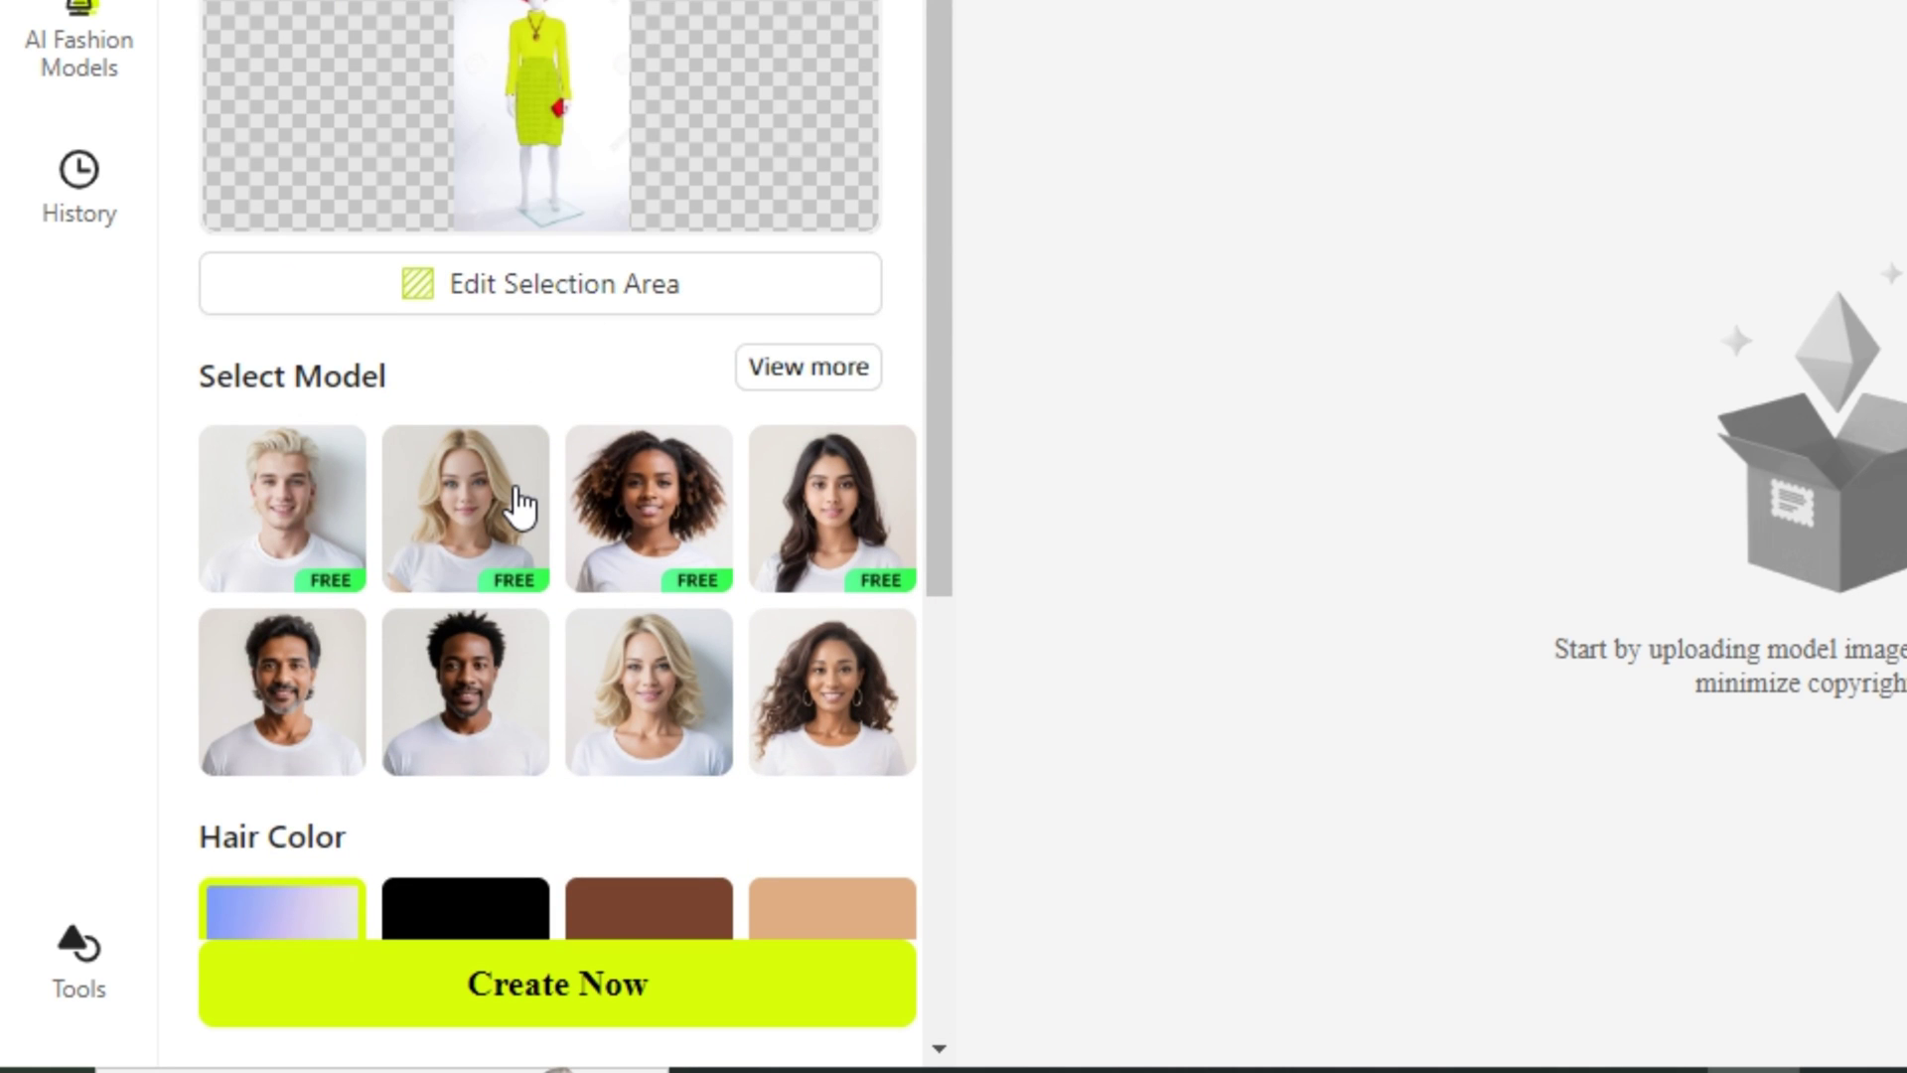
scroll(519, 595, "up", 2)
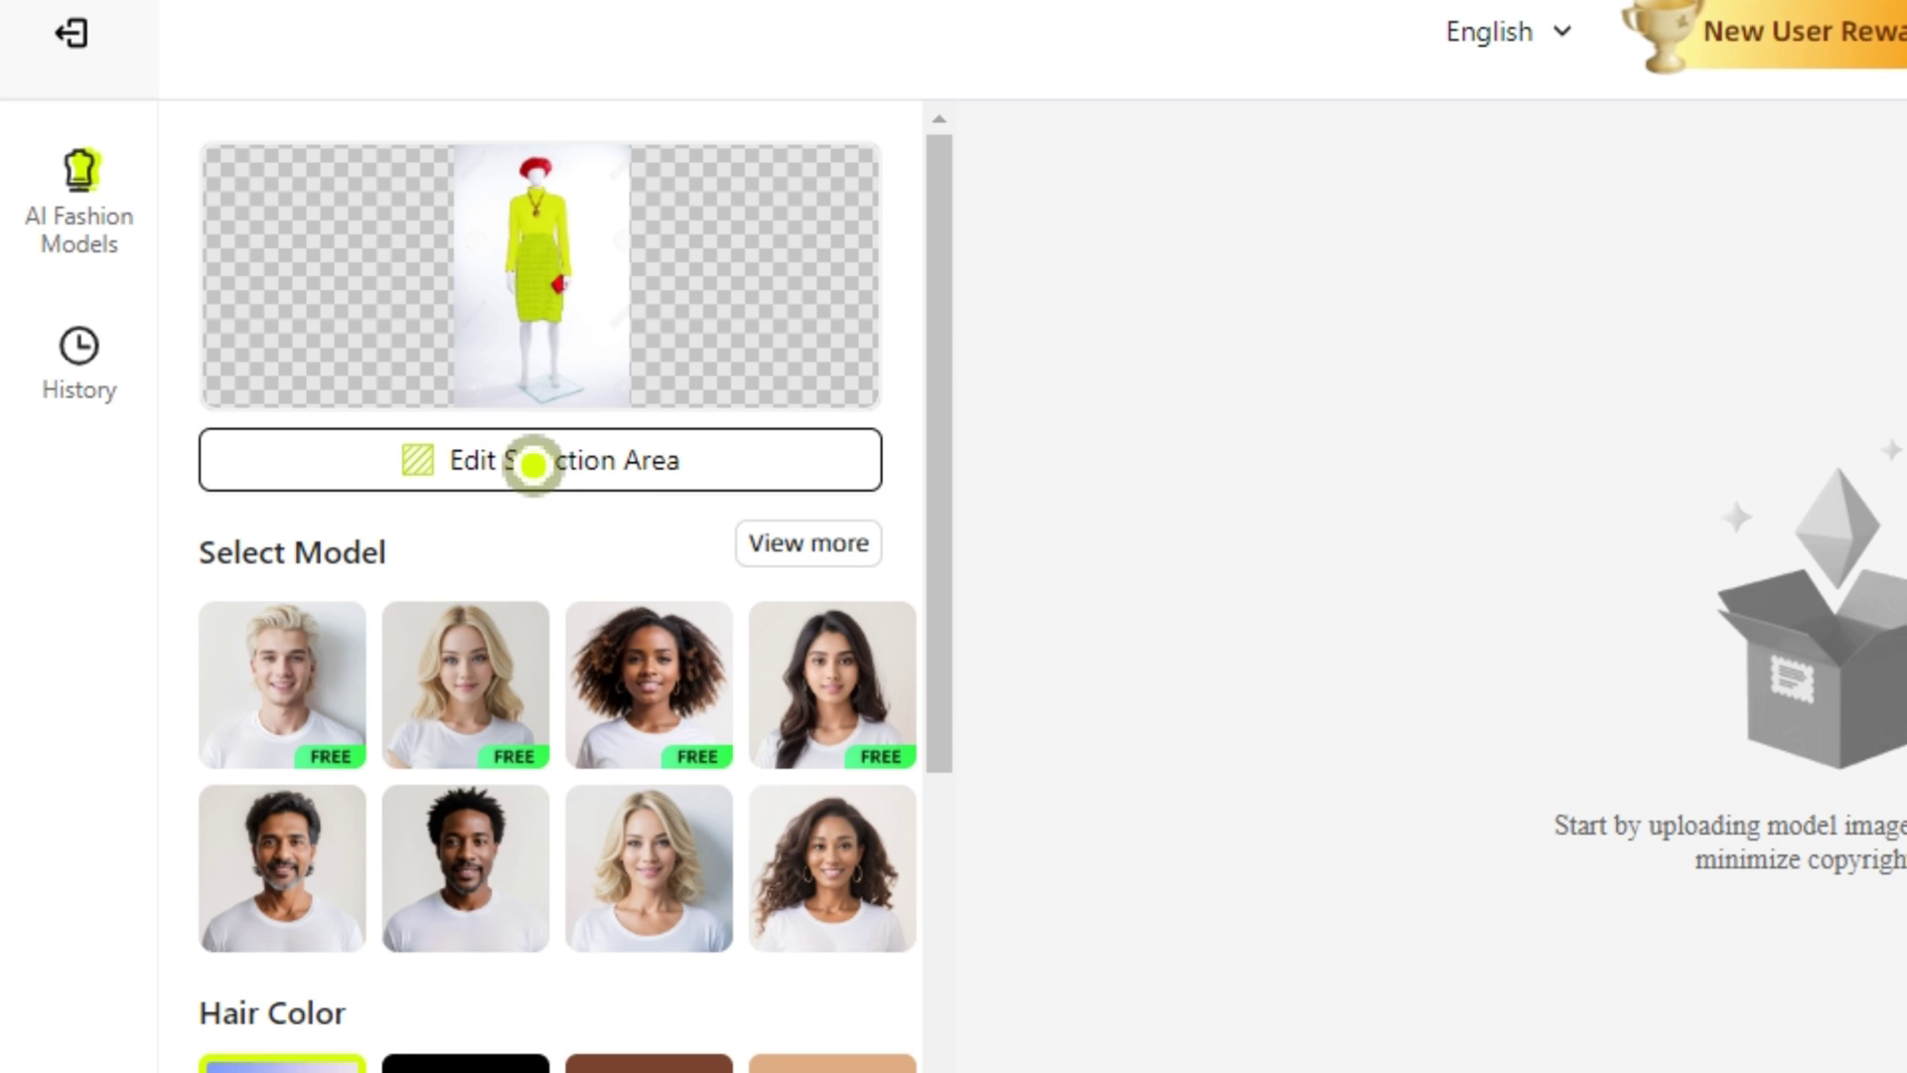
Add the skirt and the red hat to the clothing selection.
left_click(533, 463)
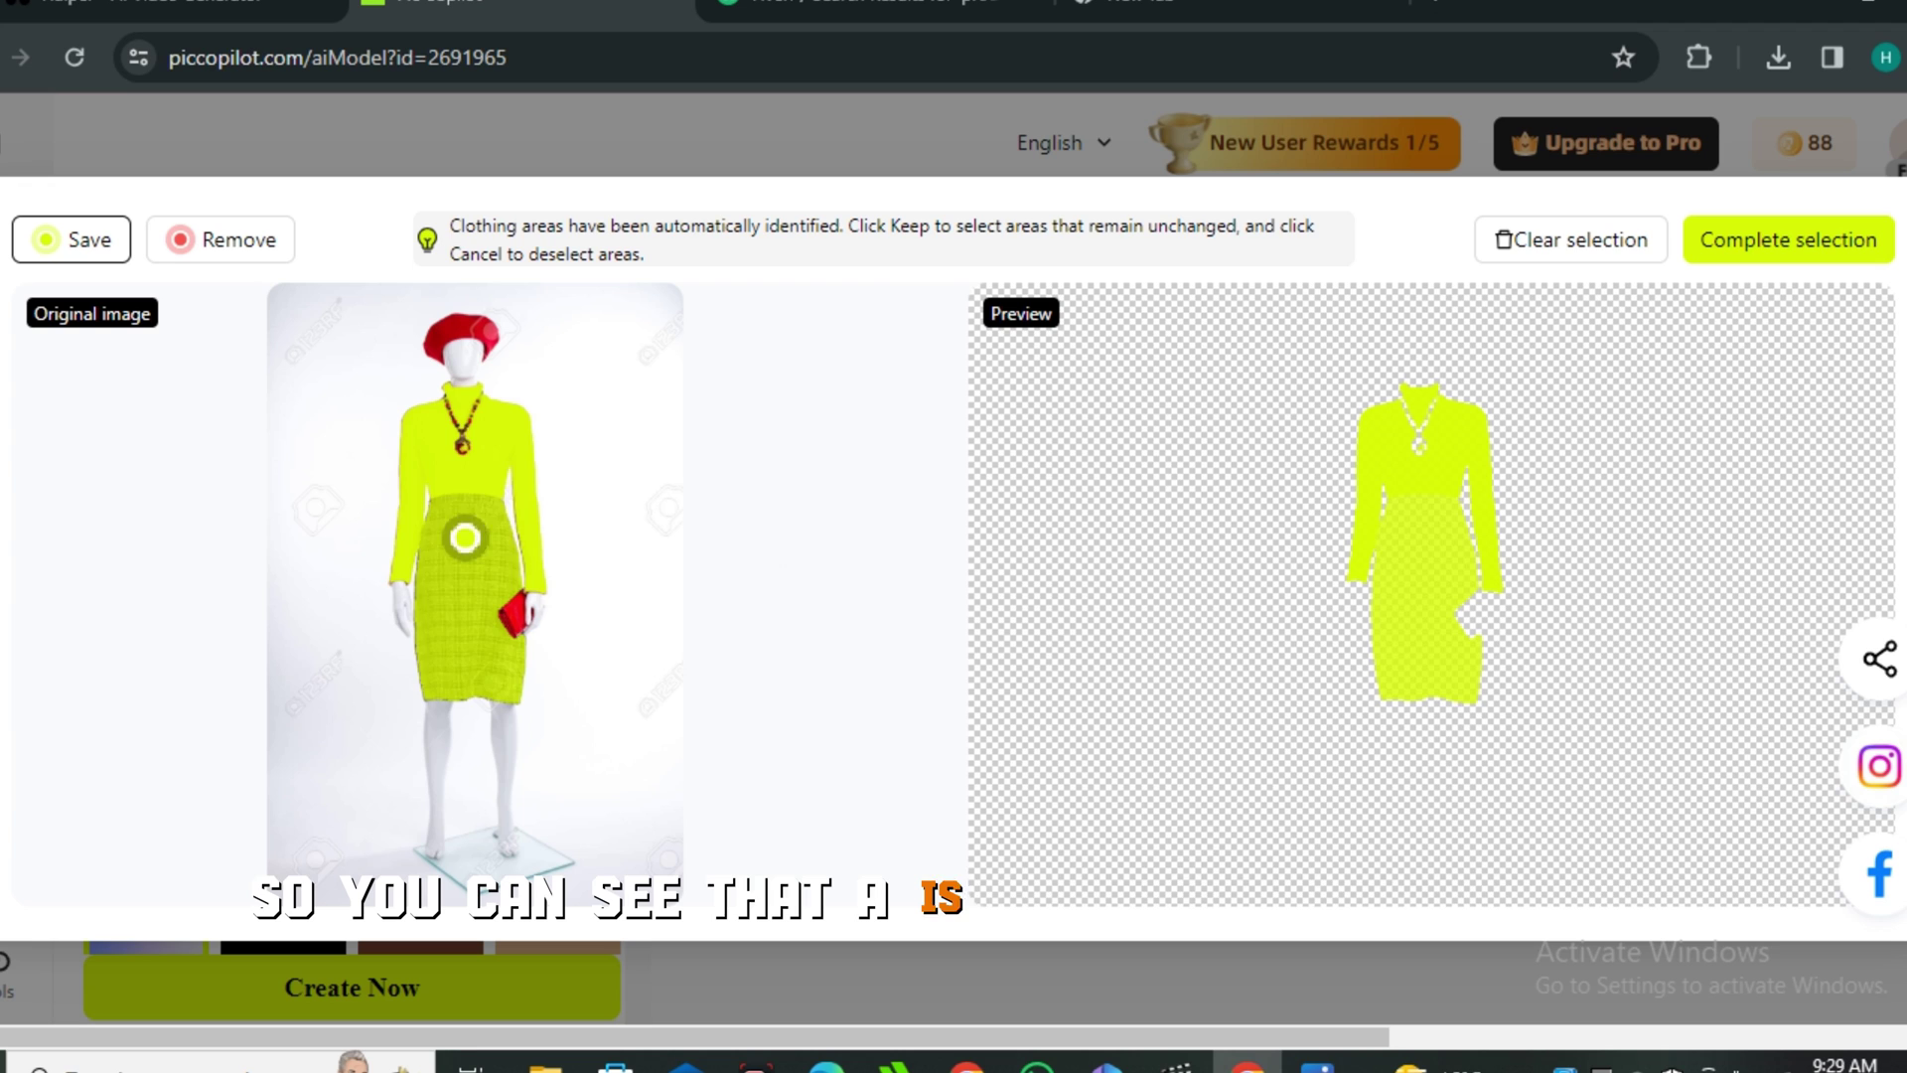
left_click(459, 541)
left_click(461, 436)
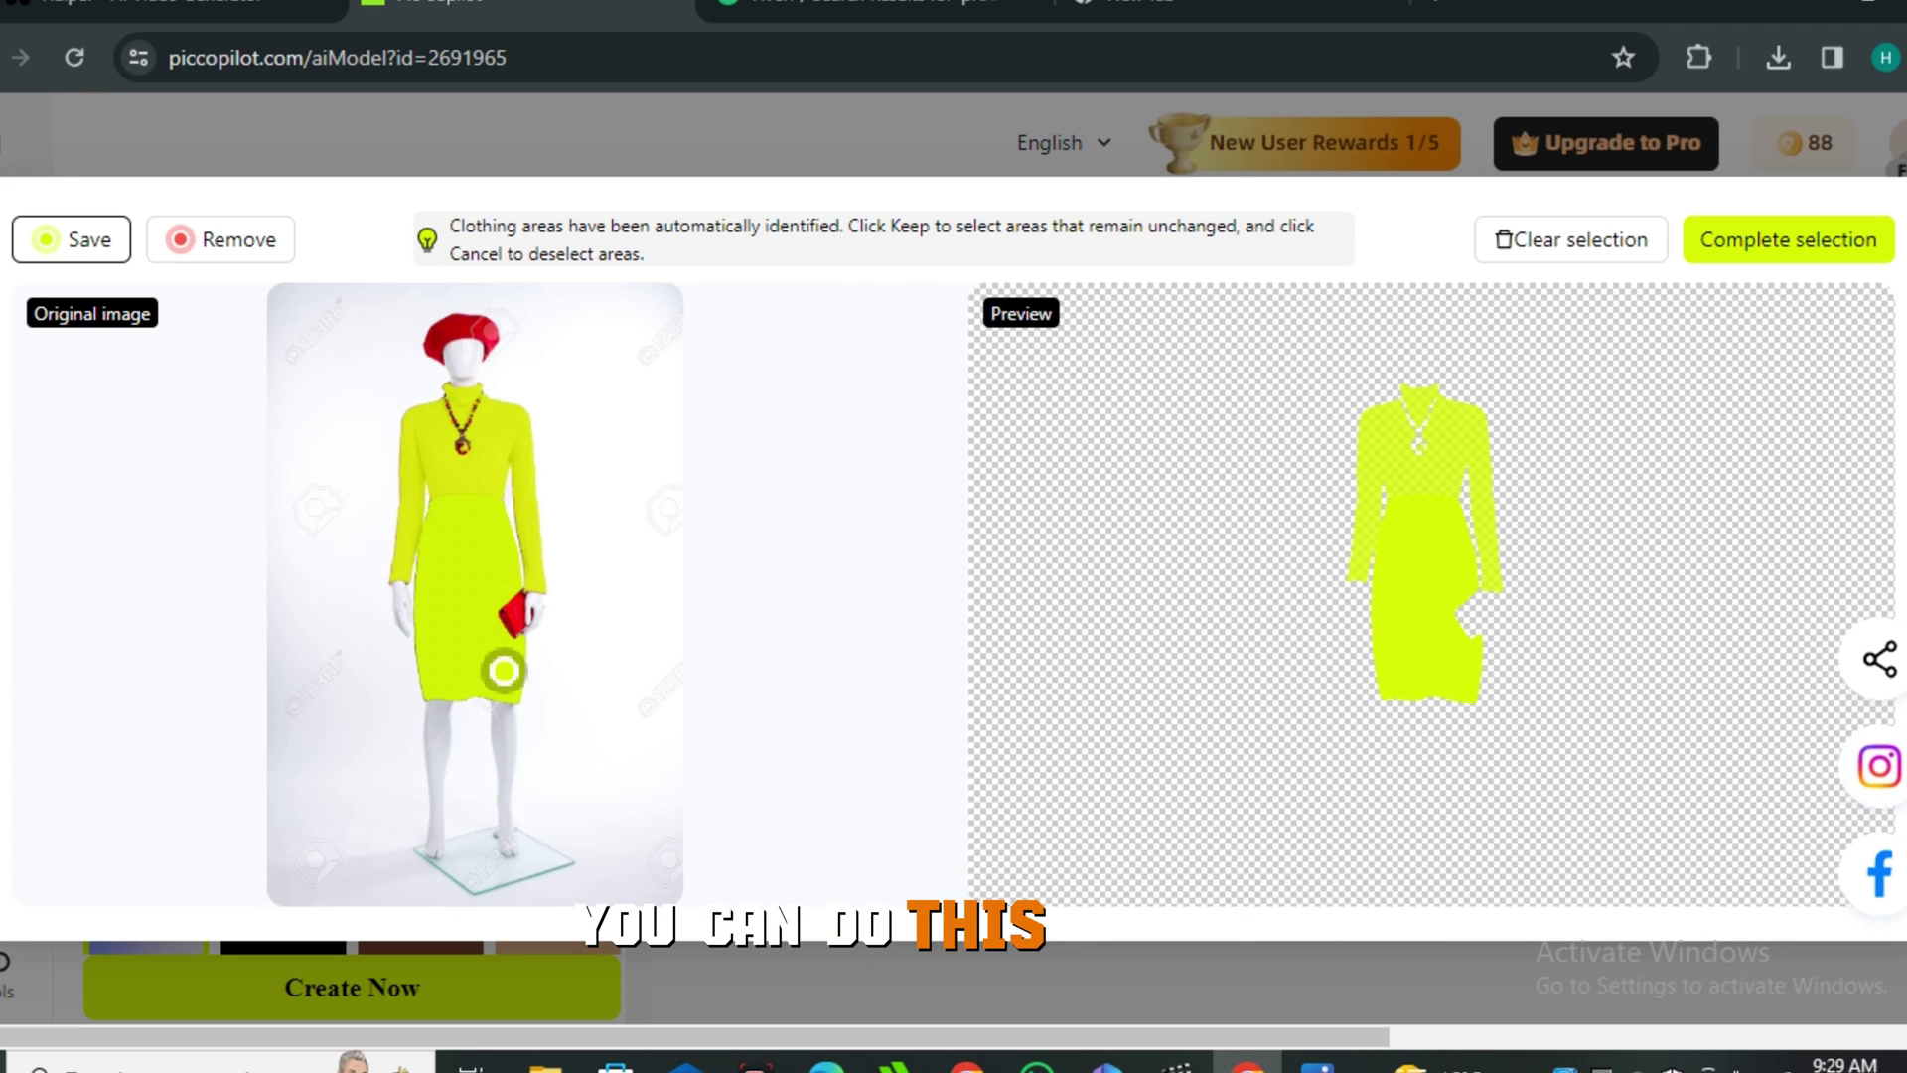
left_click(478, 336)
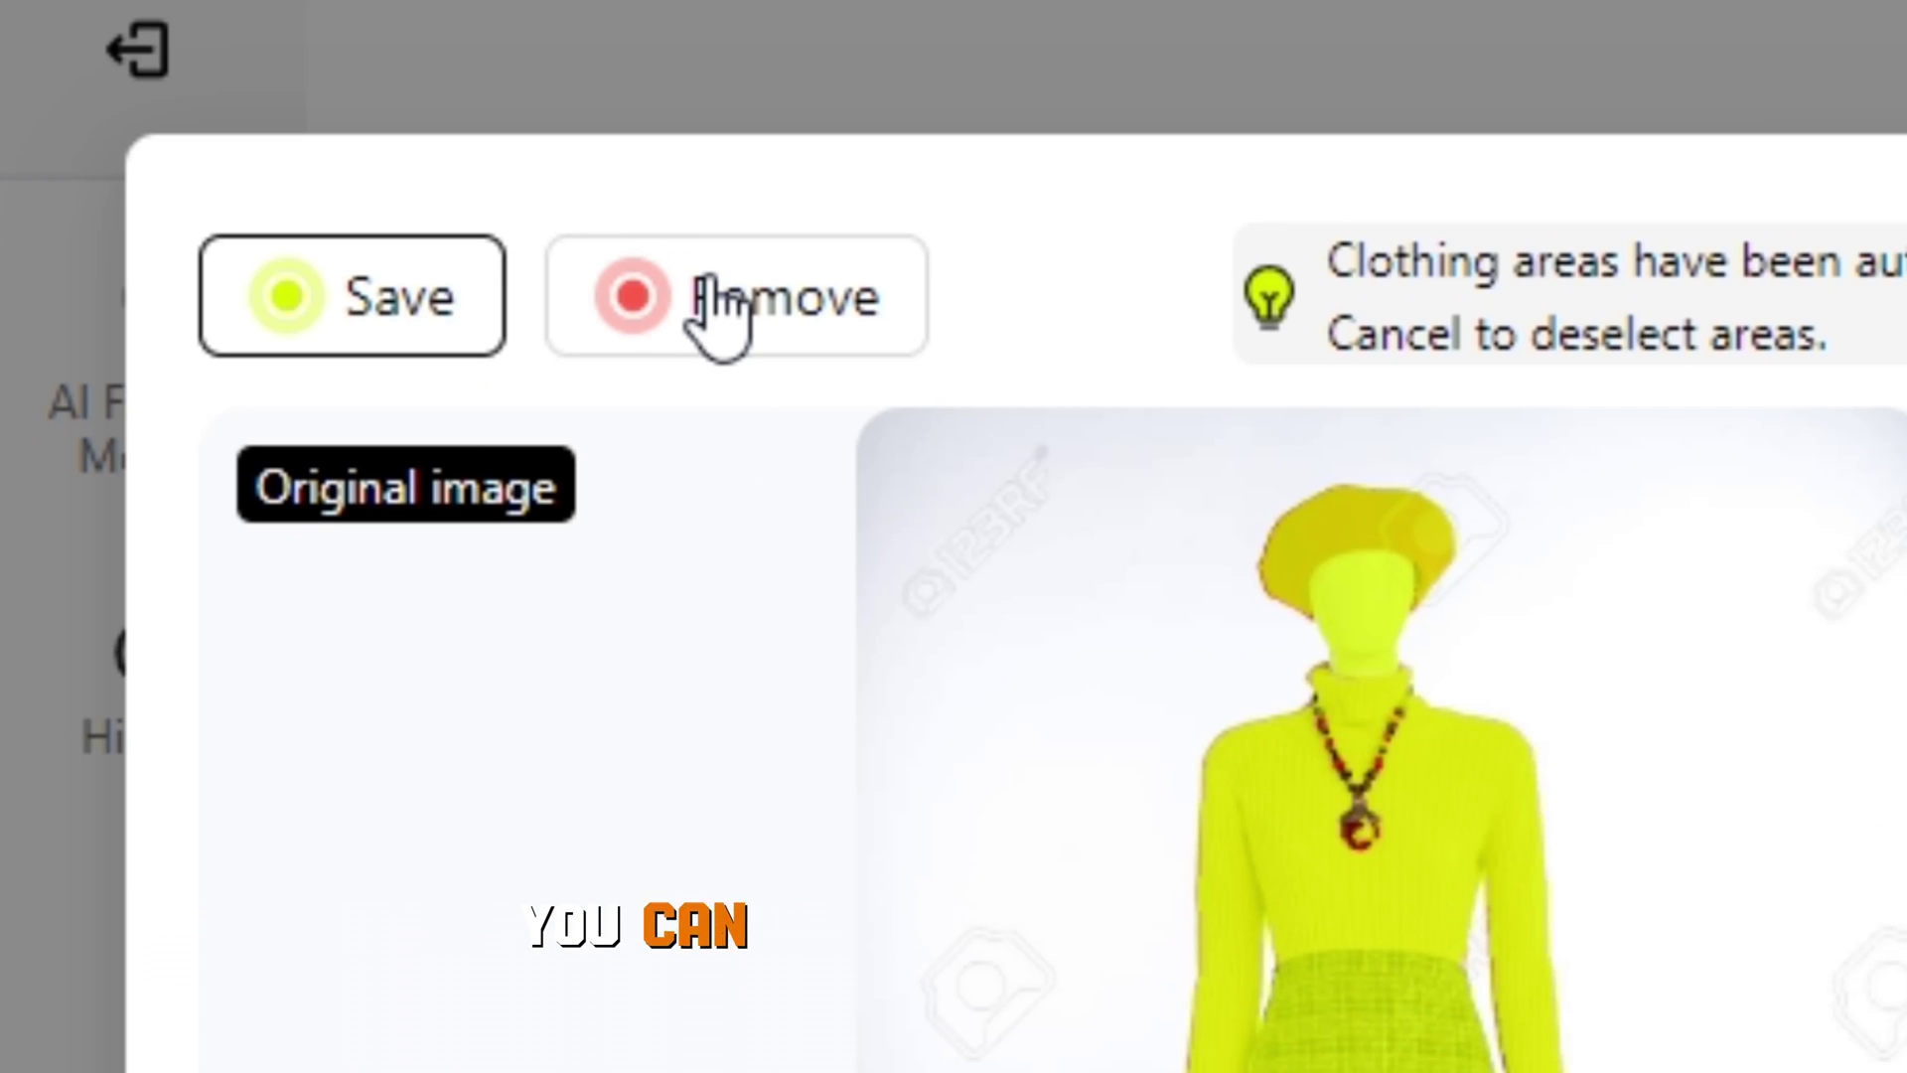
Exclude the mannequin's head from the clothing selection.
left_click(215, 239)
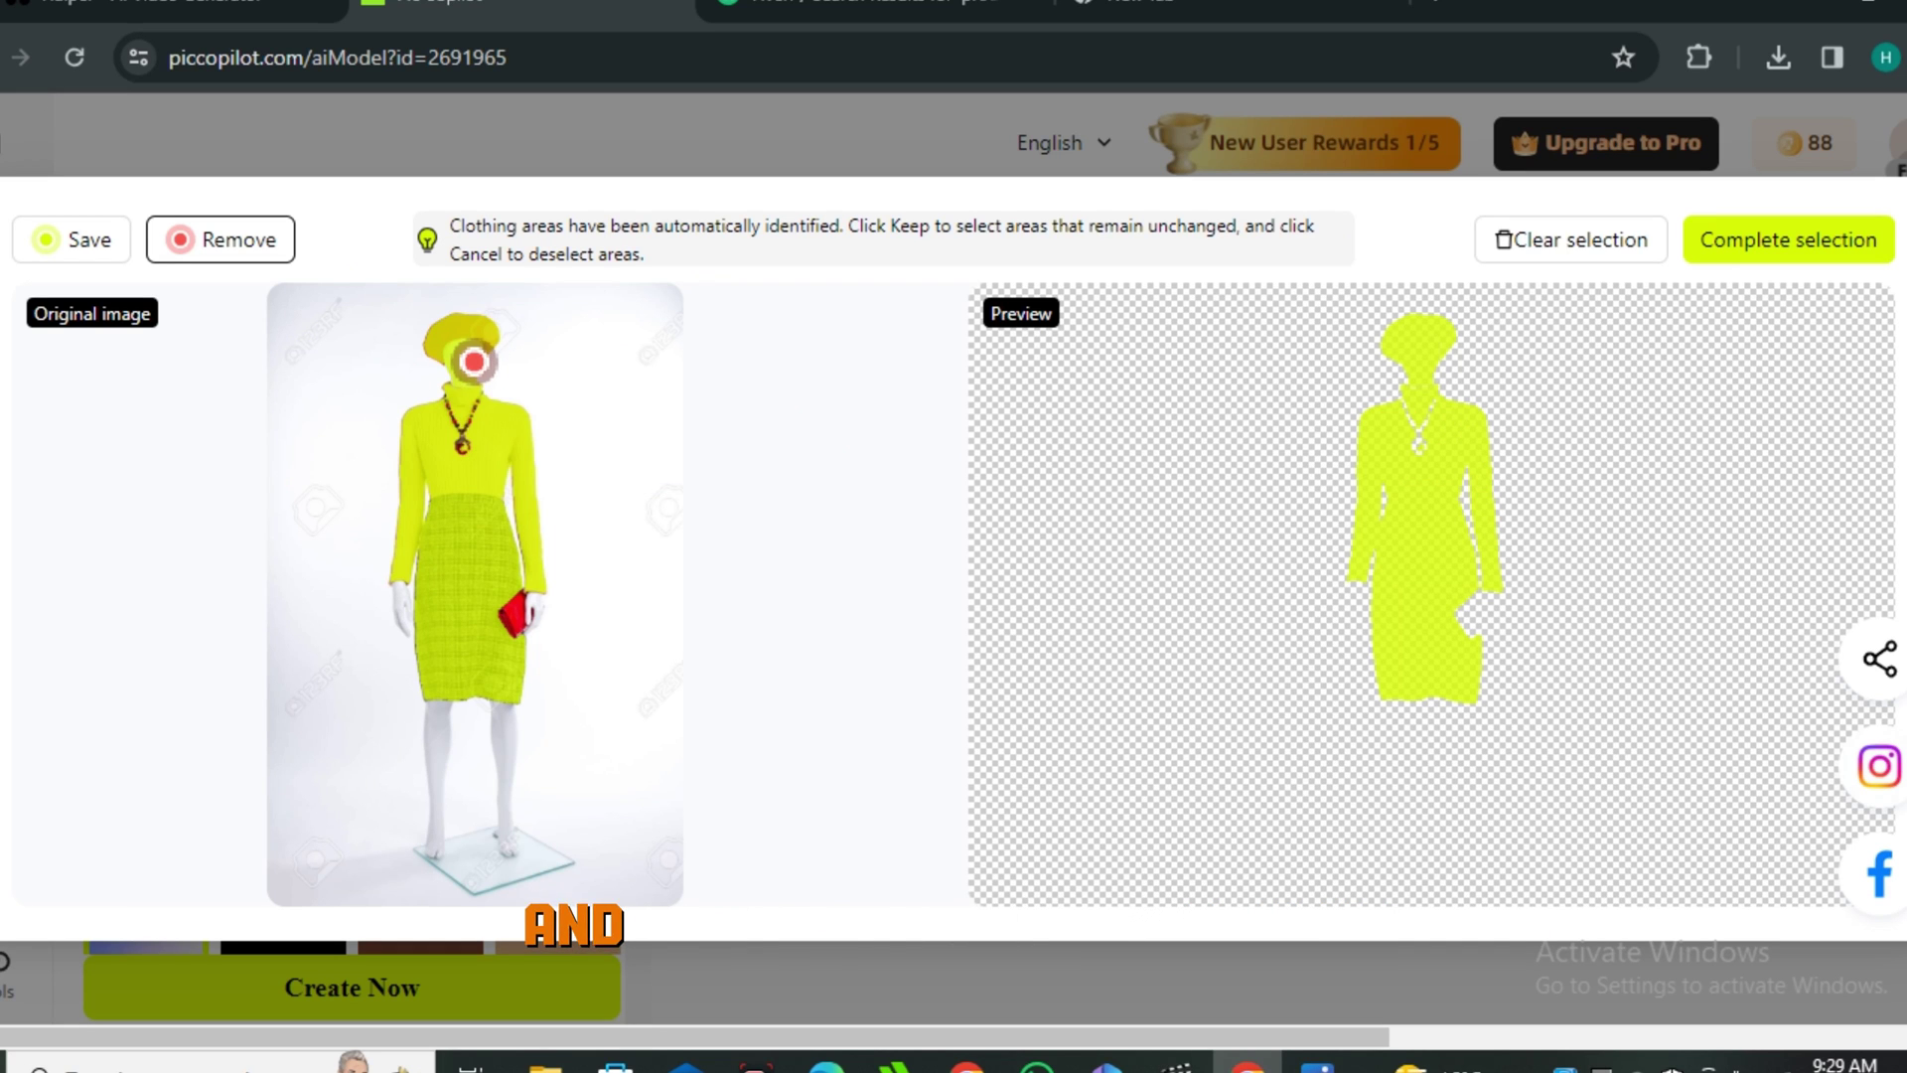
left_click(466, 361)
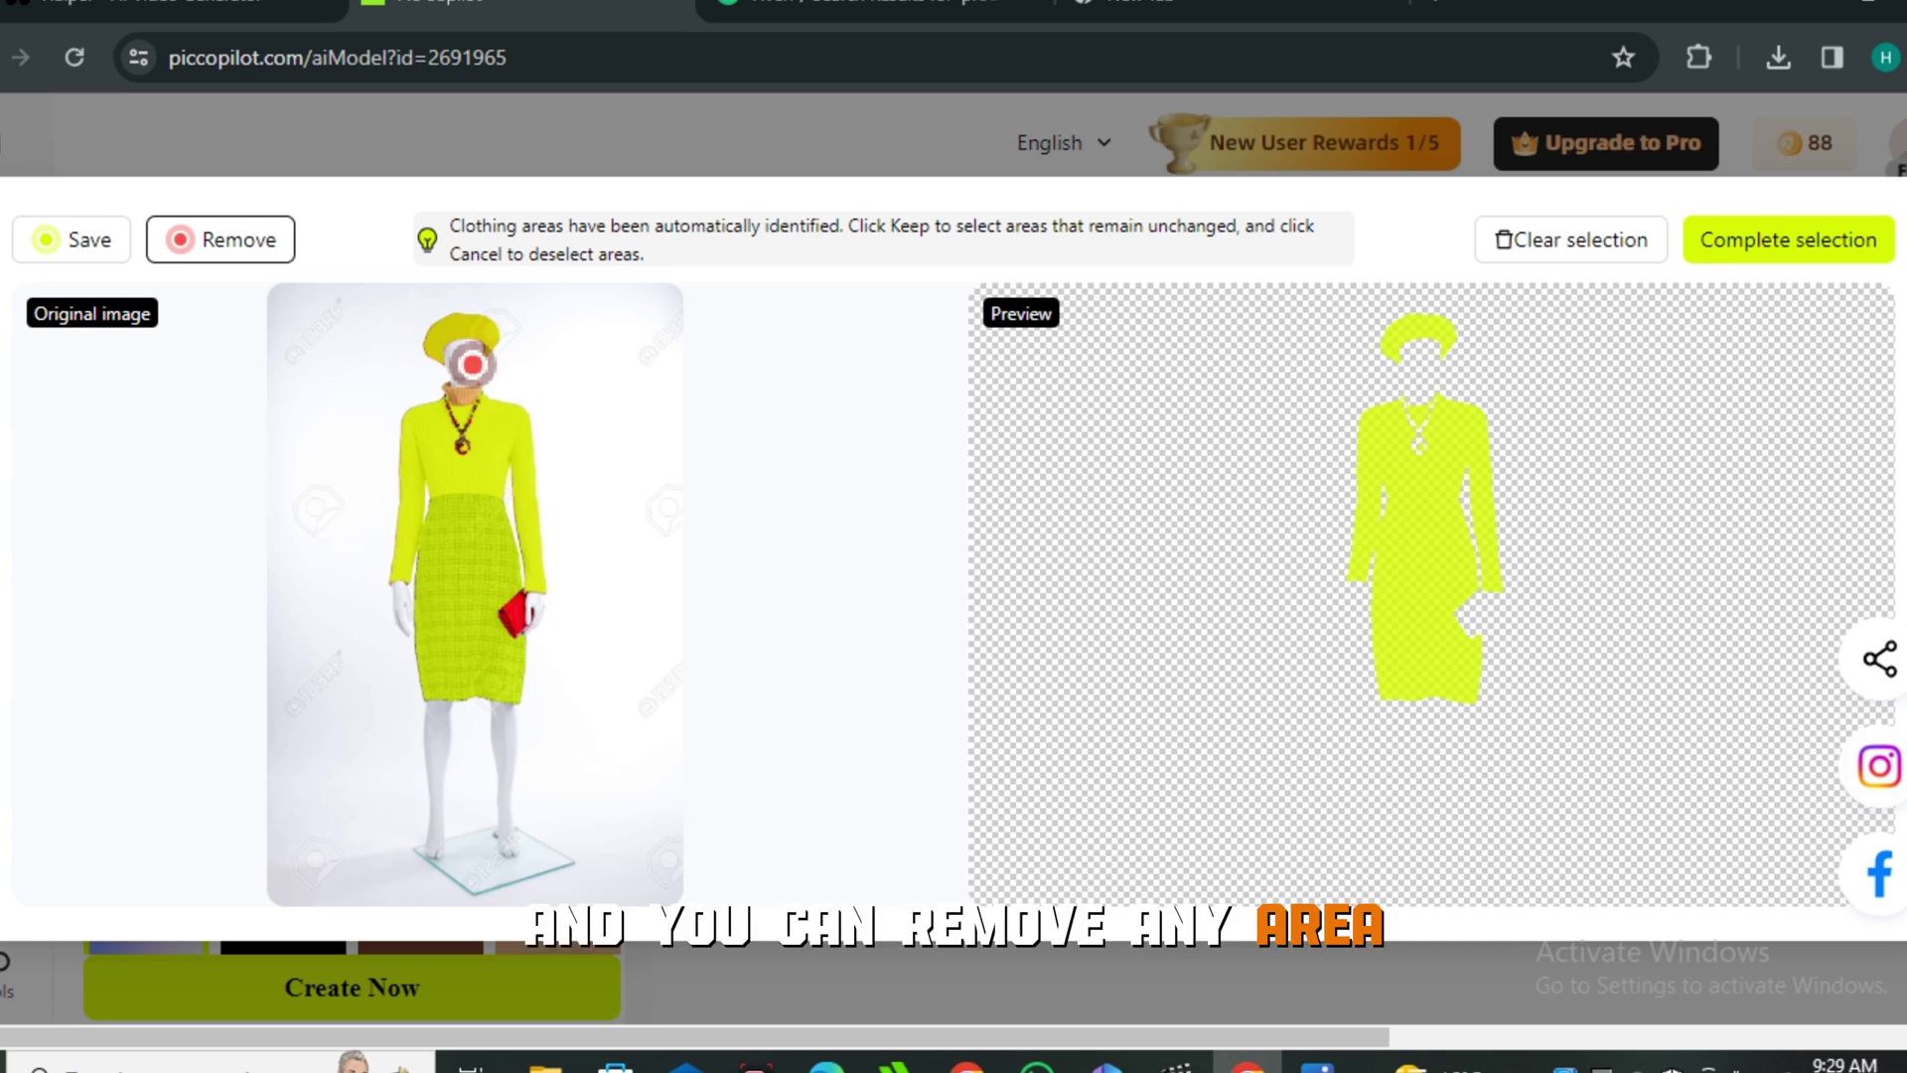
left_click(69, 239)
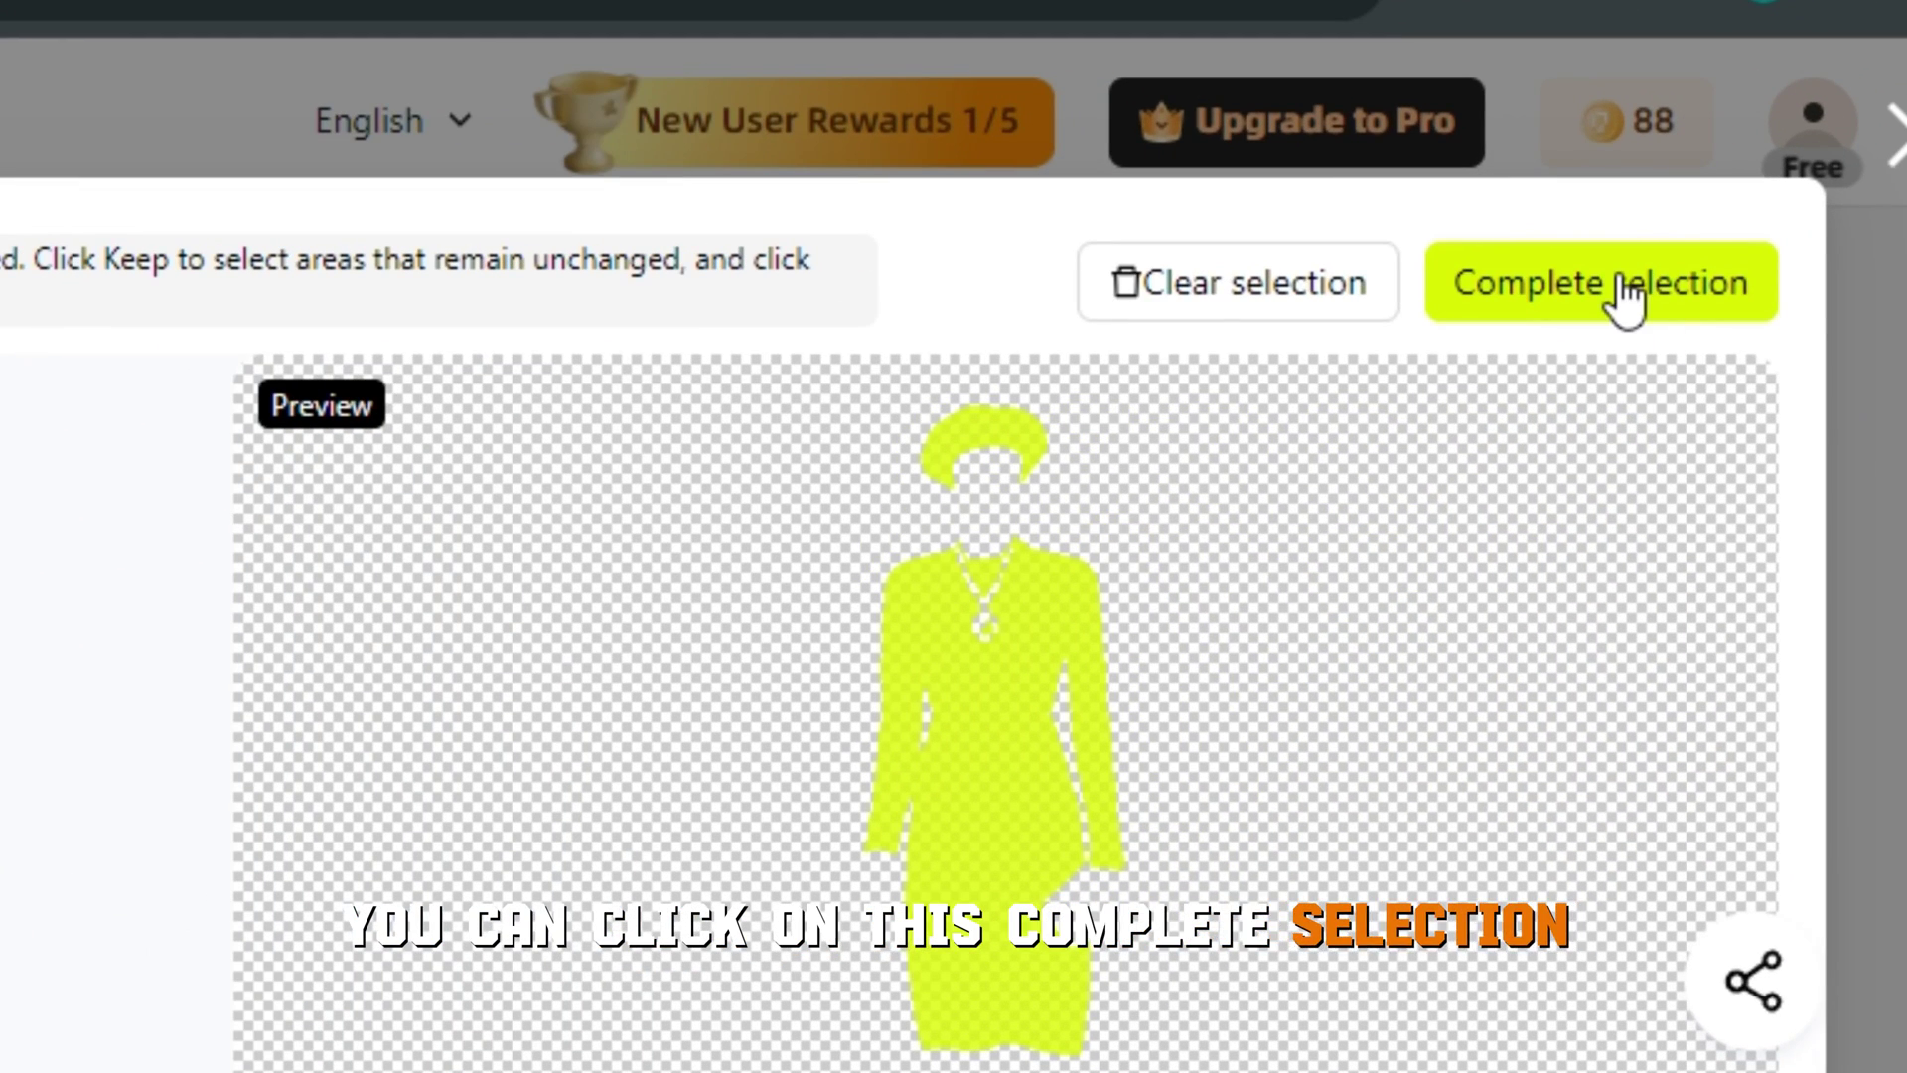
Confirm the selection, choose the blonde model with Black hair and a Studio background, and generate.
left_click(1617, 298)
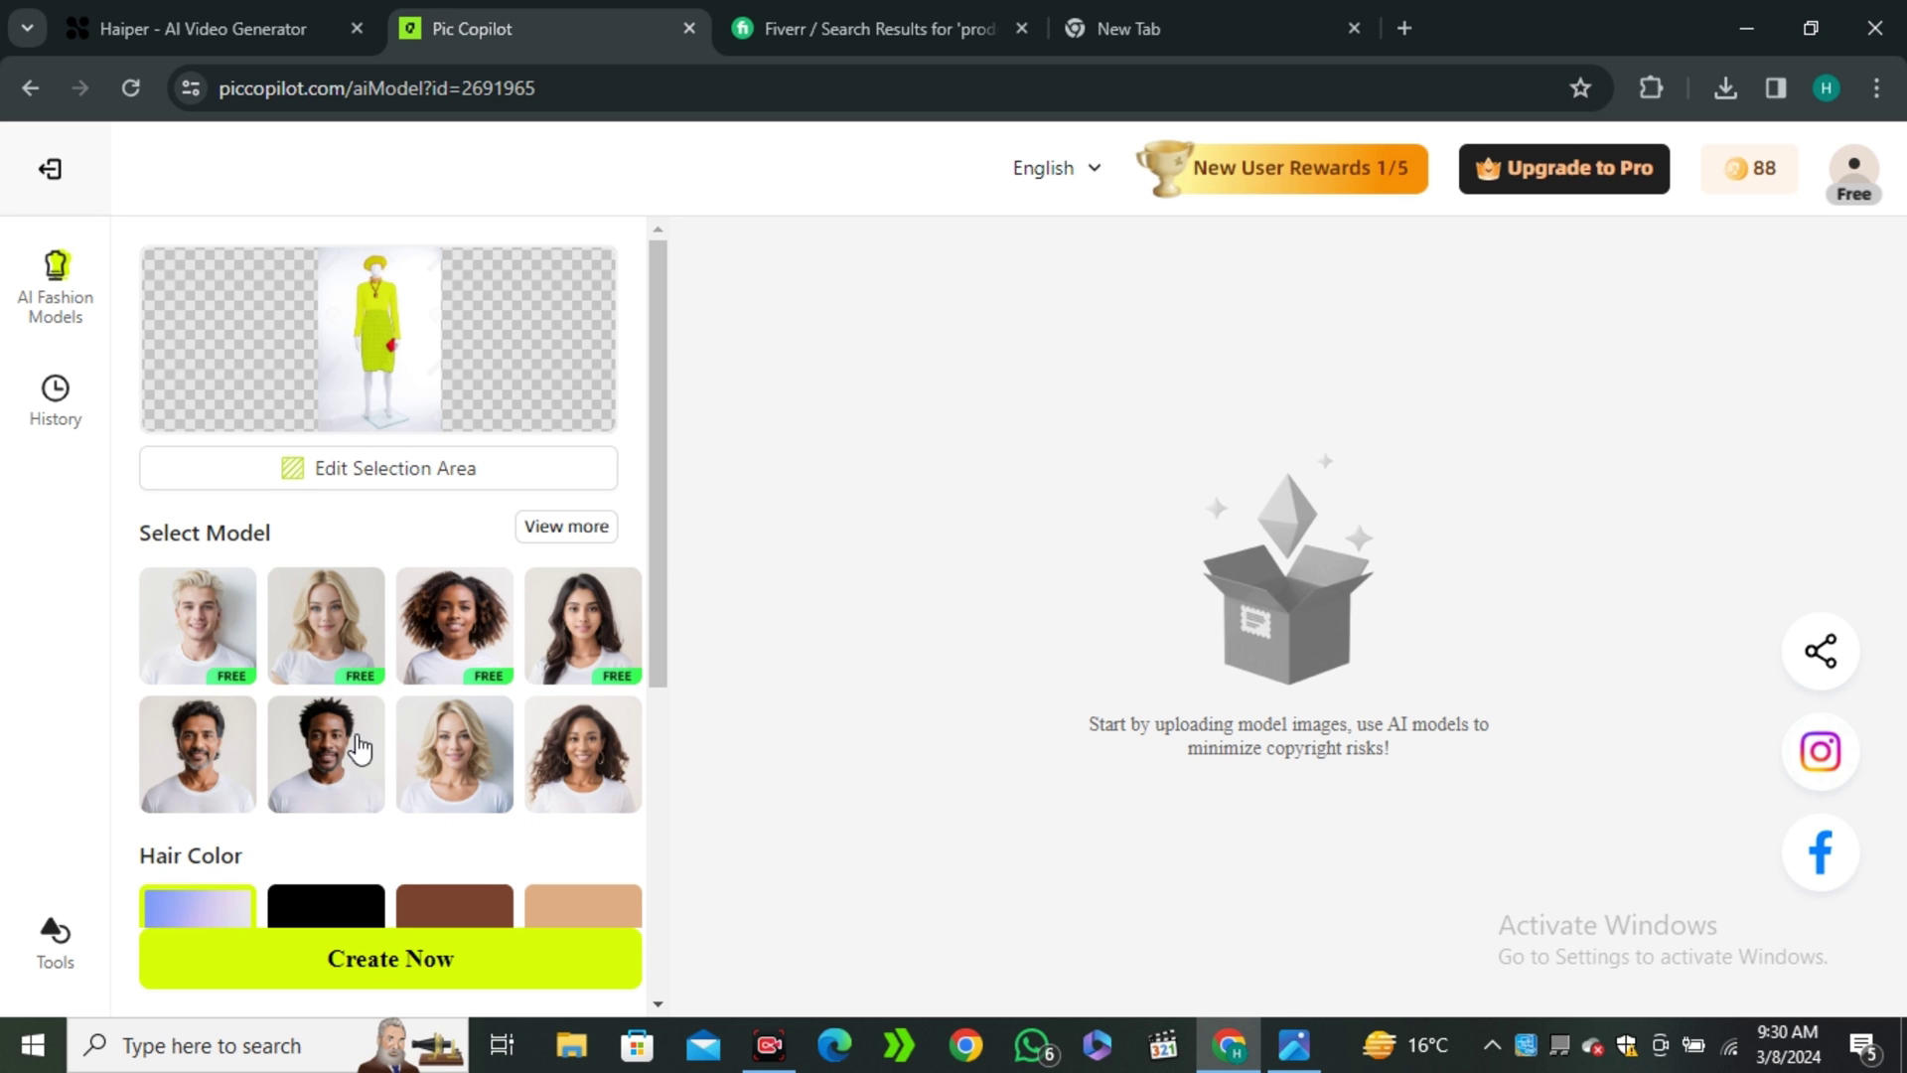
left_click(357, 658)
scroll(367, 646, "down", 3)
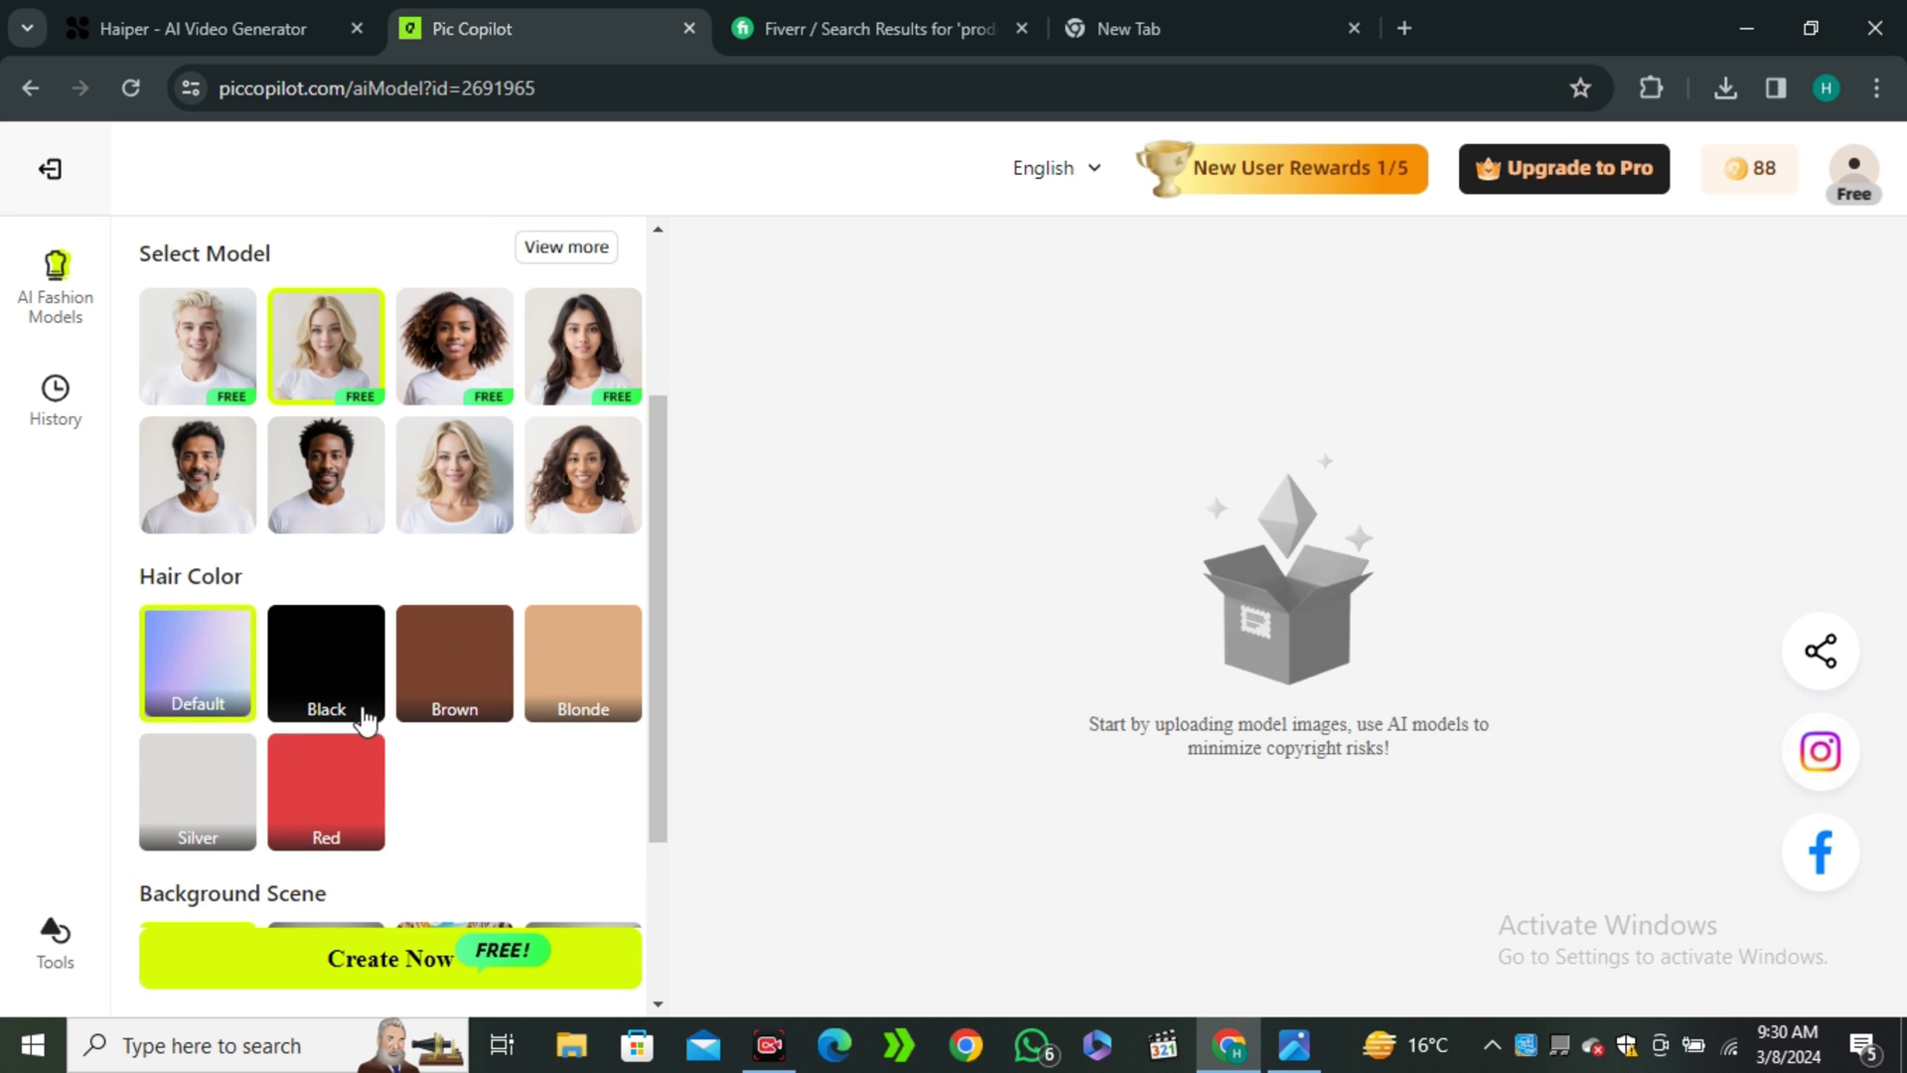
left_click(320, 705)
scroll(319, 705, "down", 3)
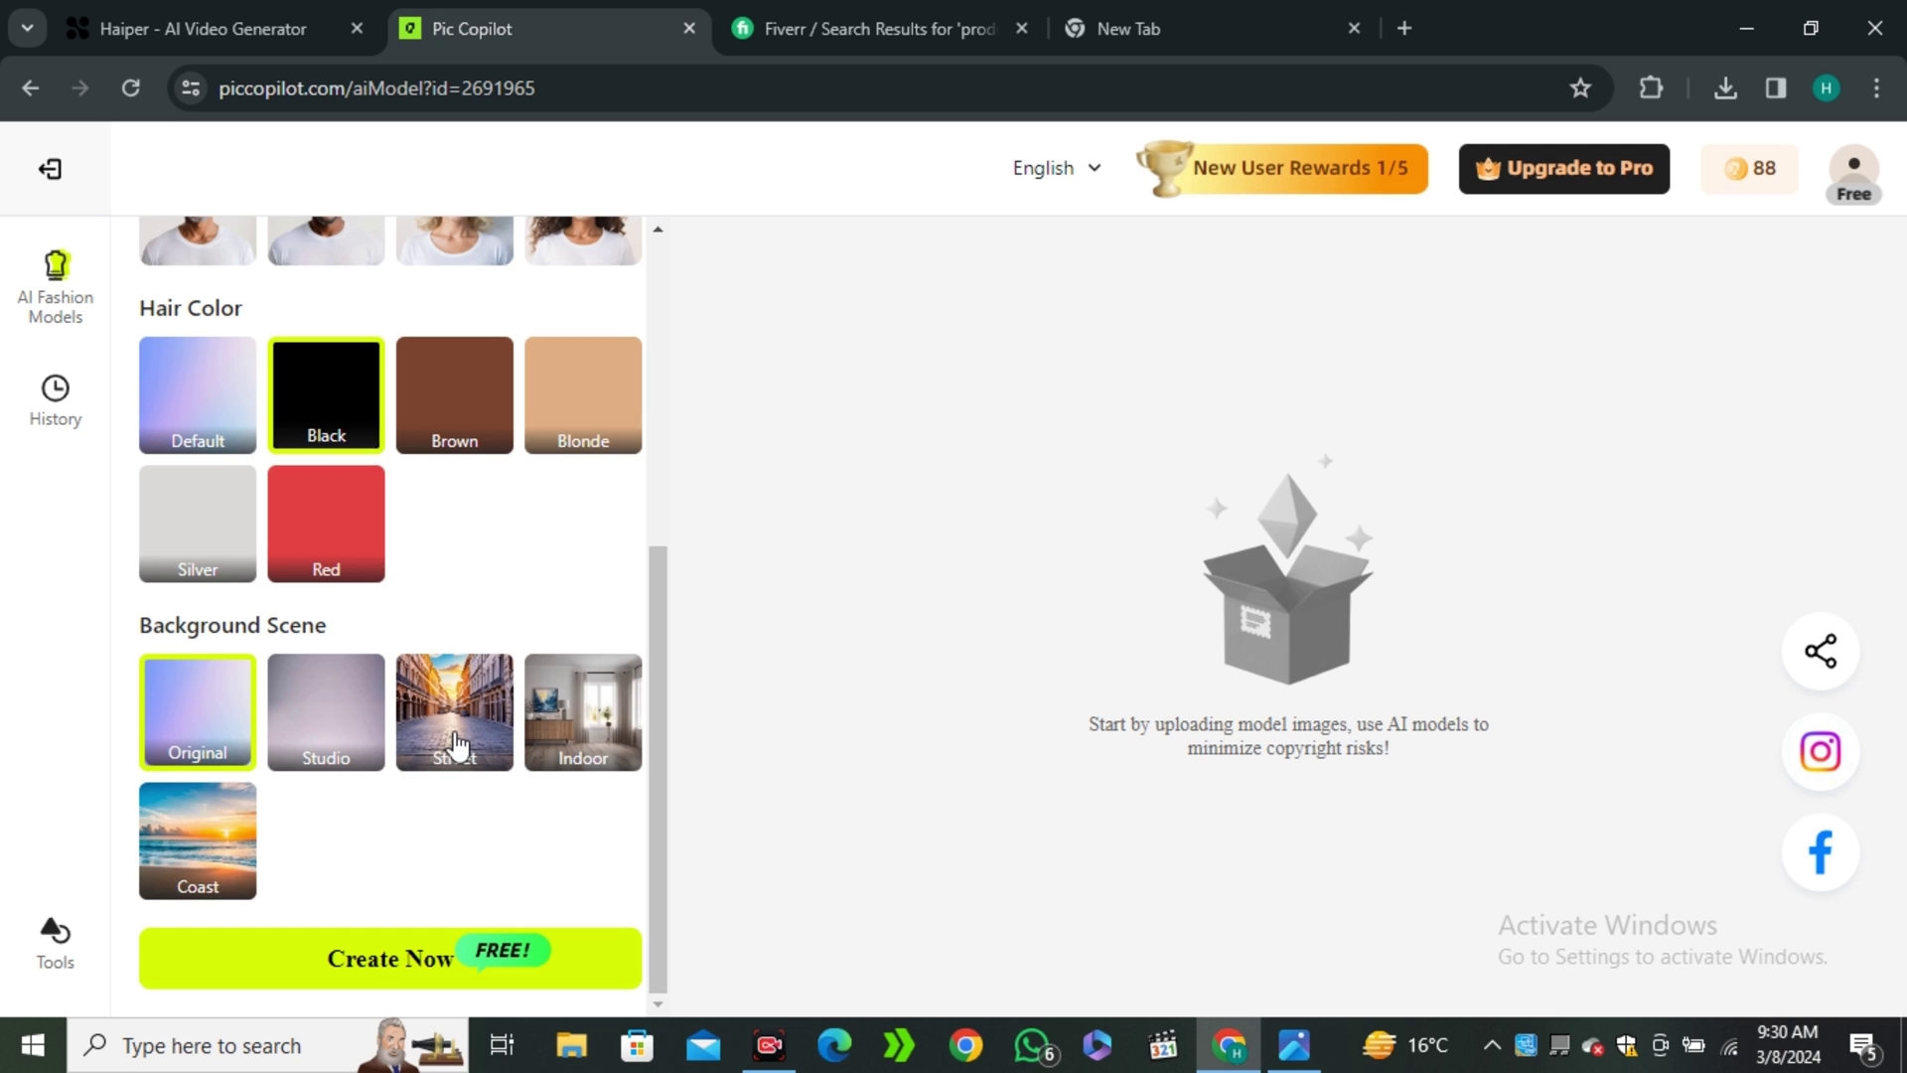
left_click(348, 737)
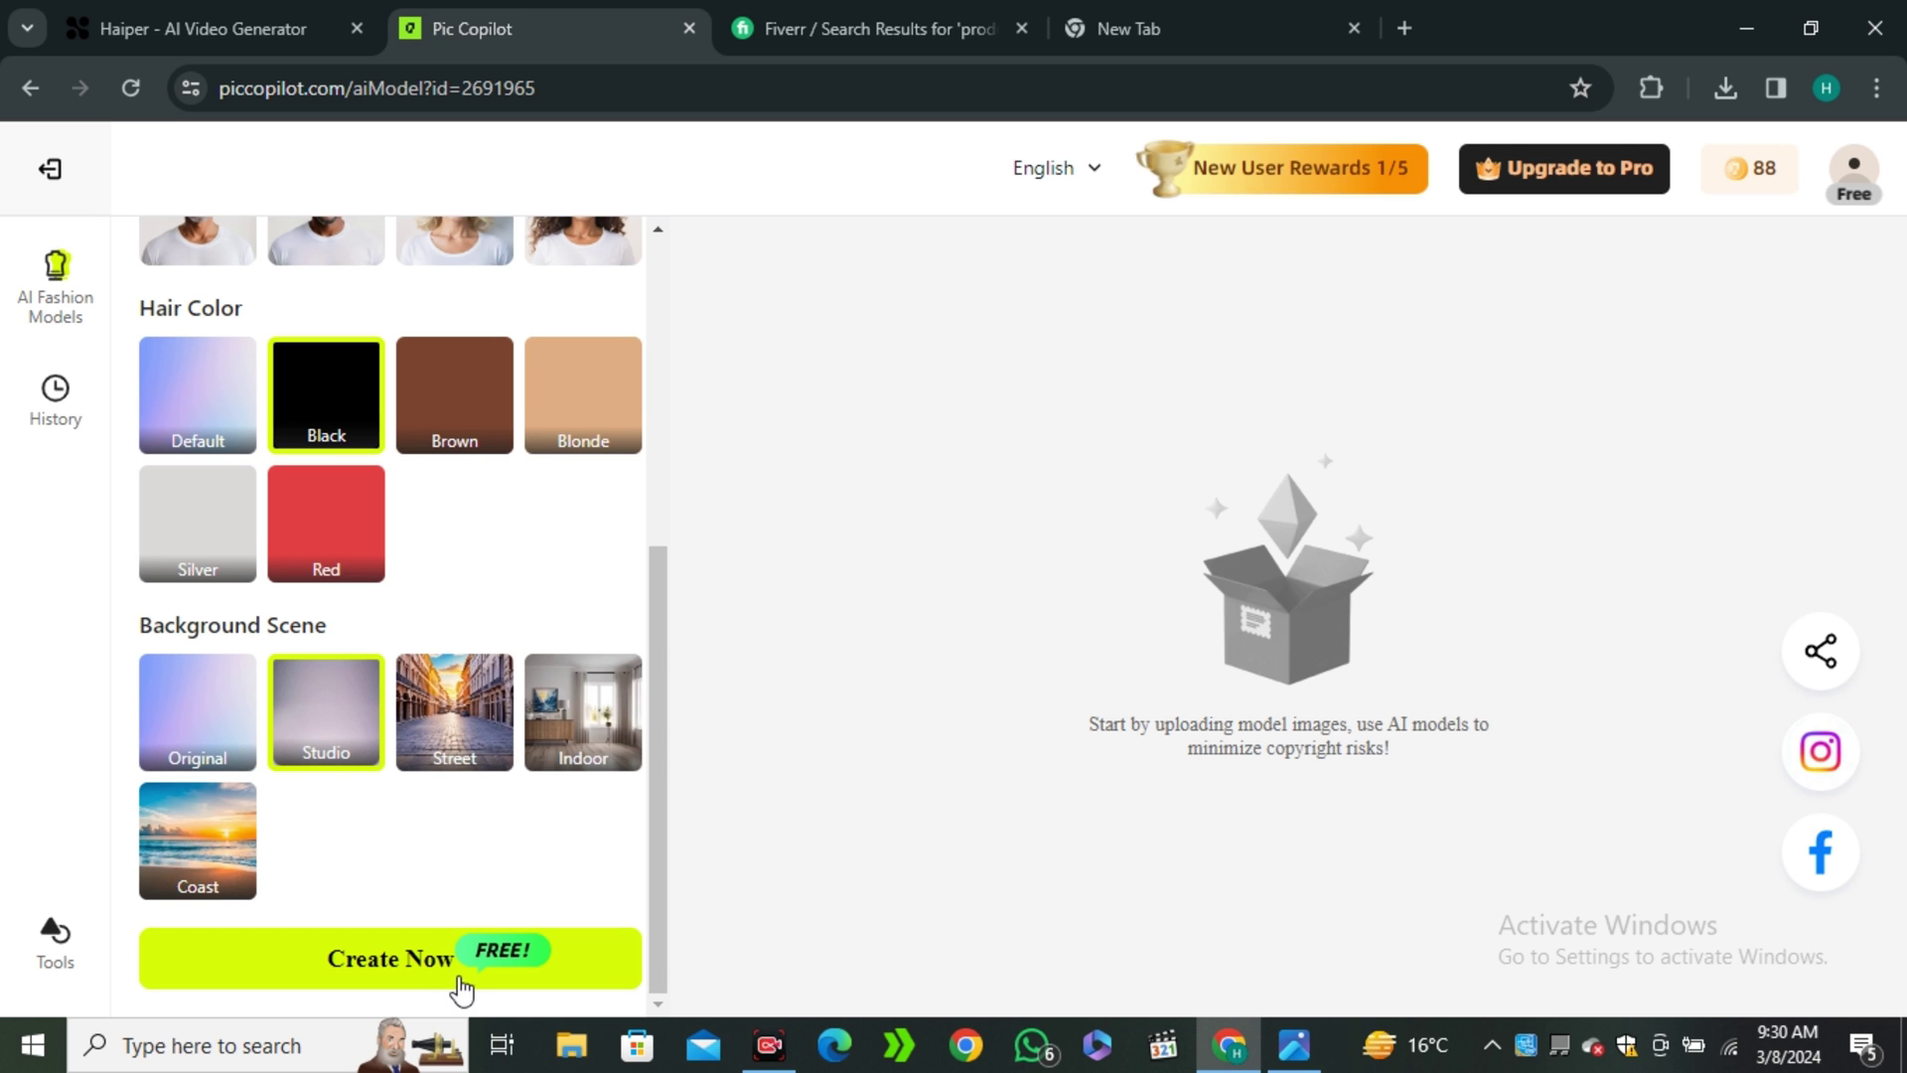
left_click(411, 979)
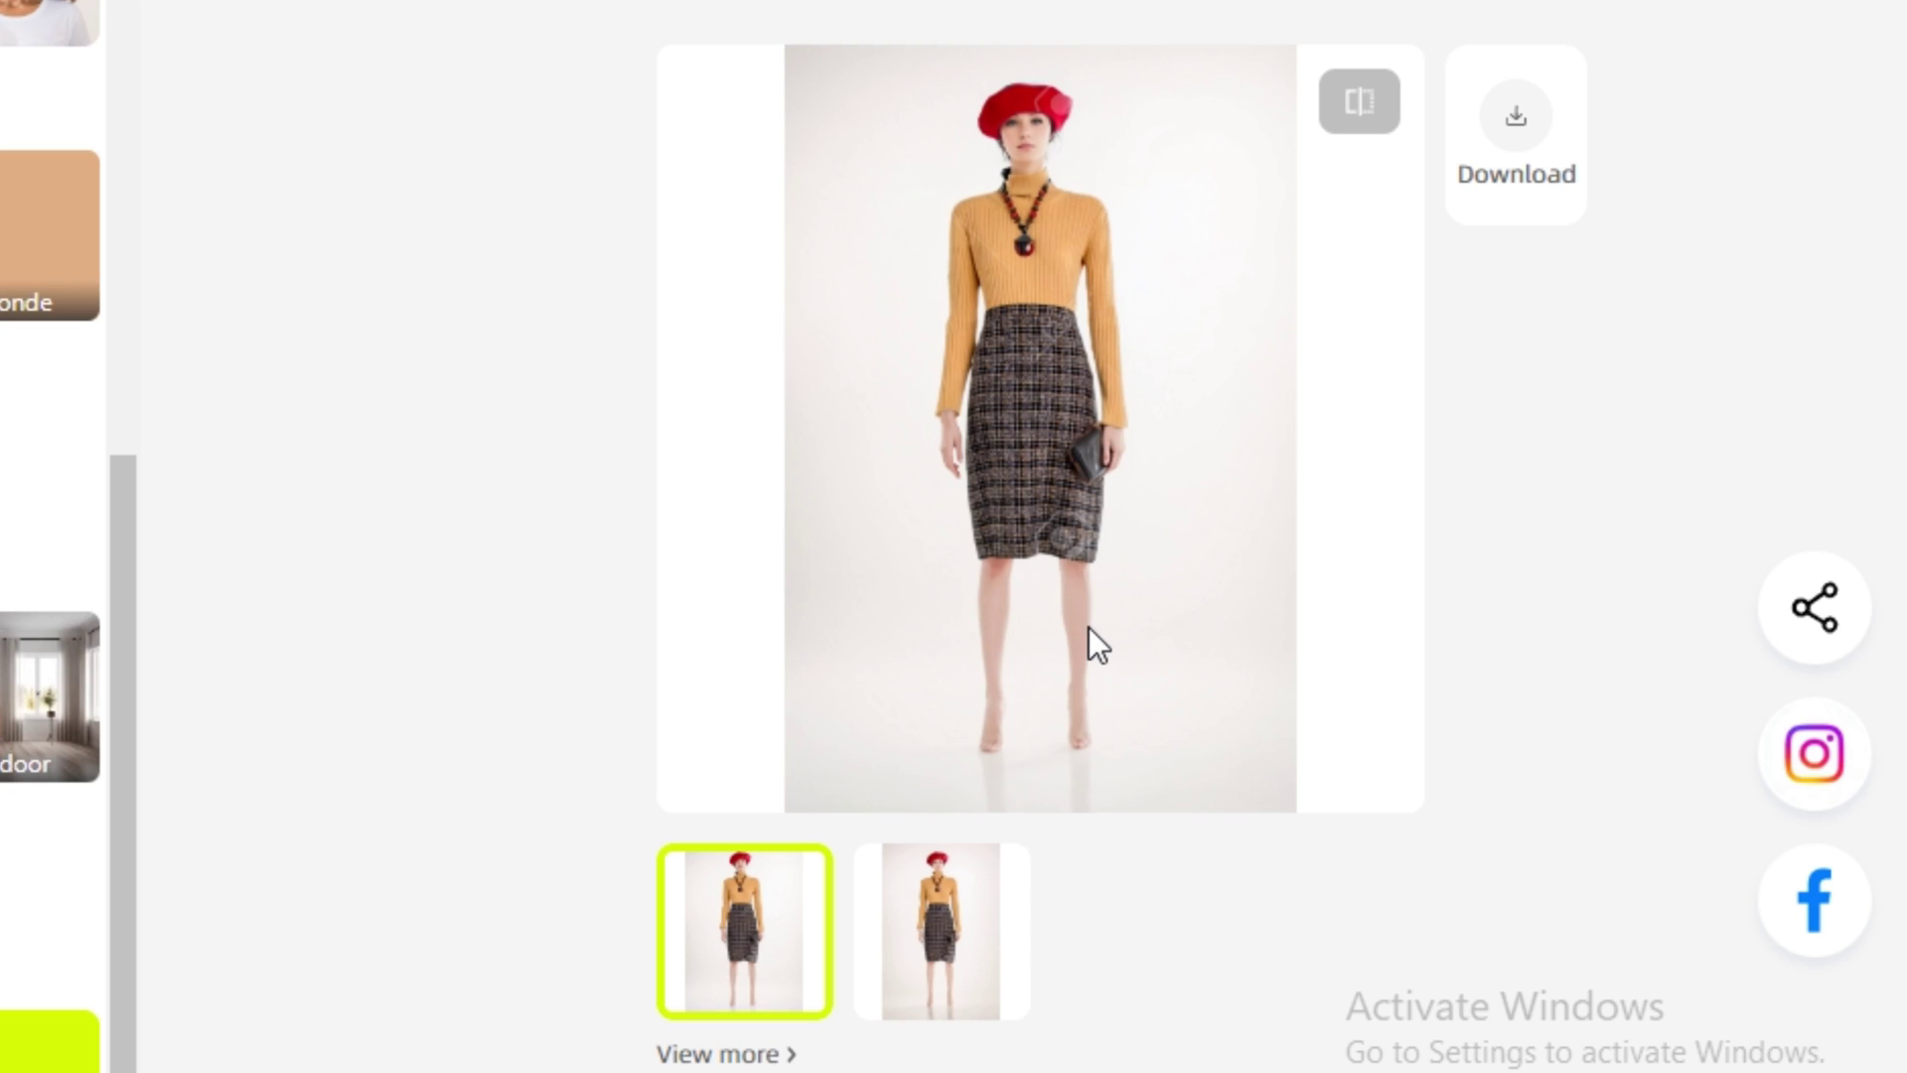
View the second generated image and compare it with the original mannequin photo.
left_click(968, 958)
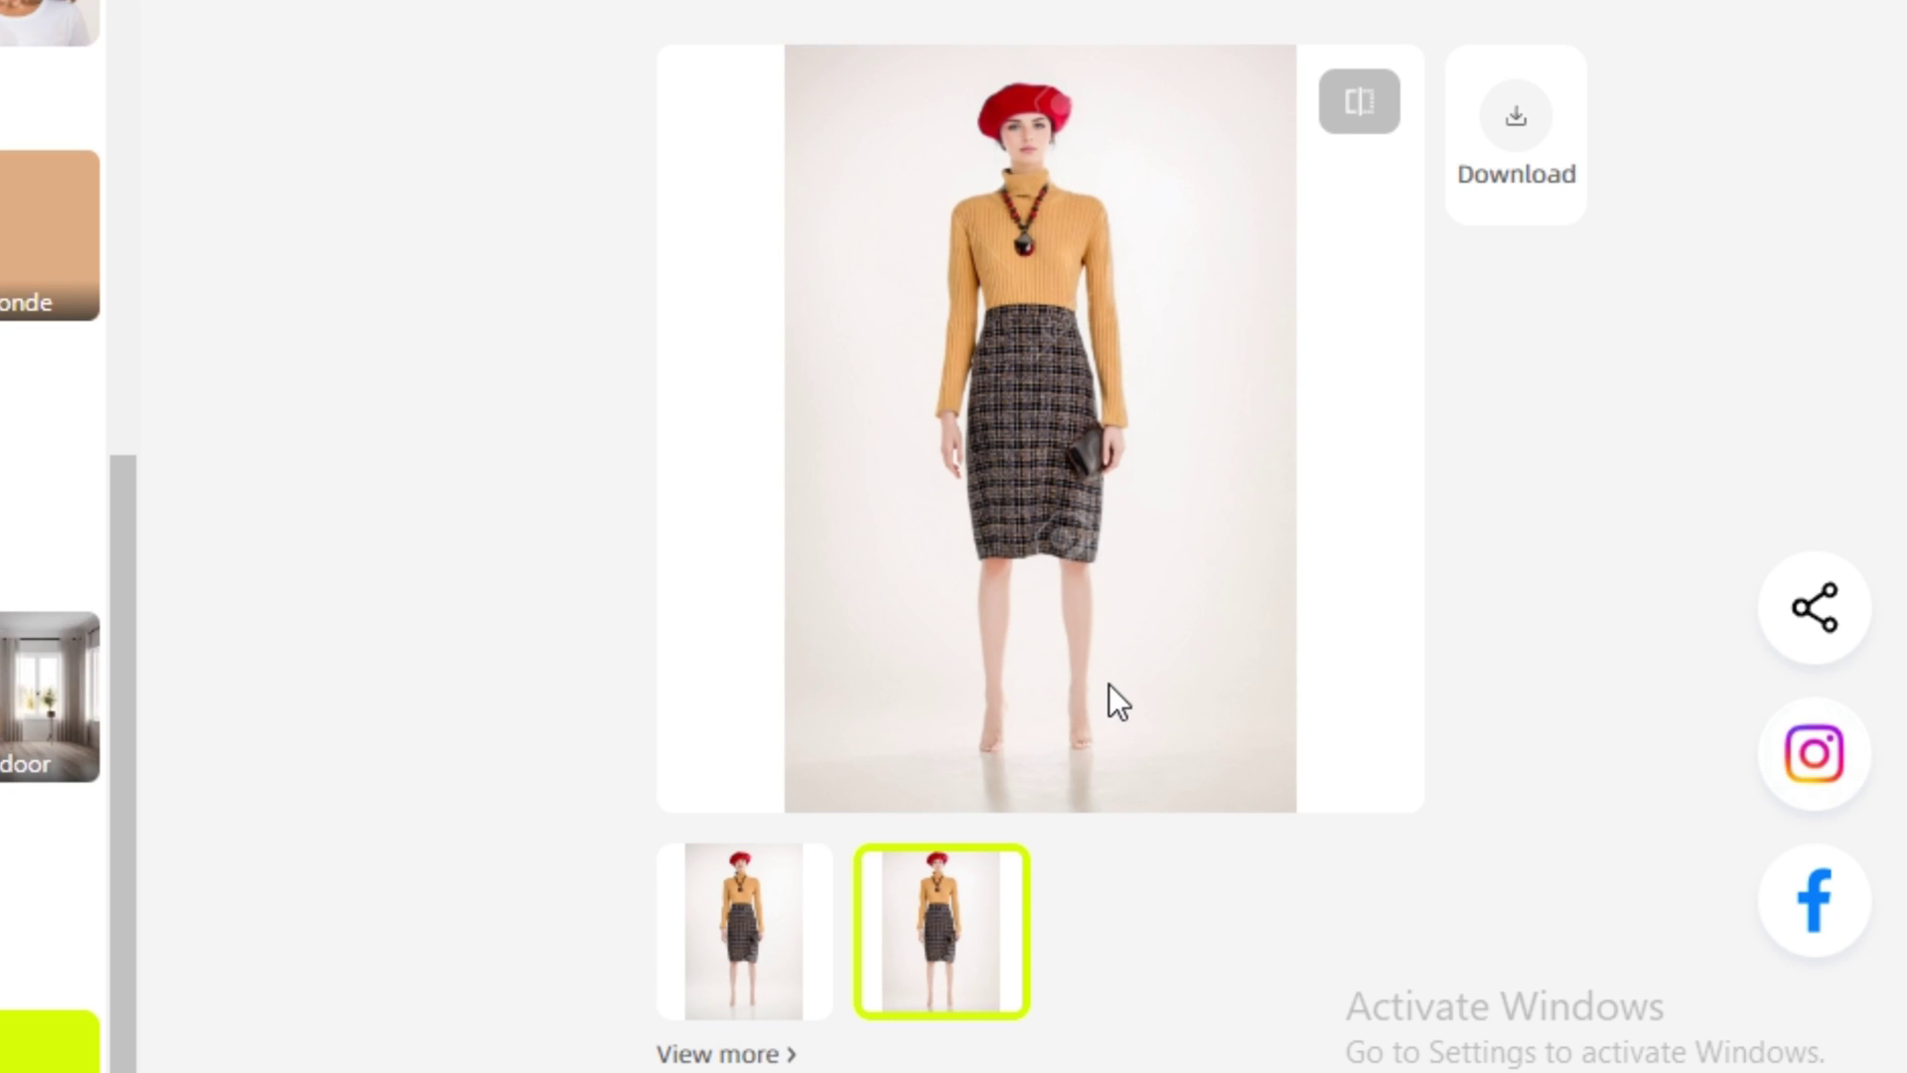
left_click(1370, 79)
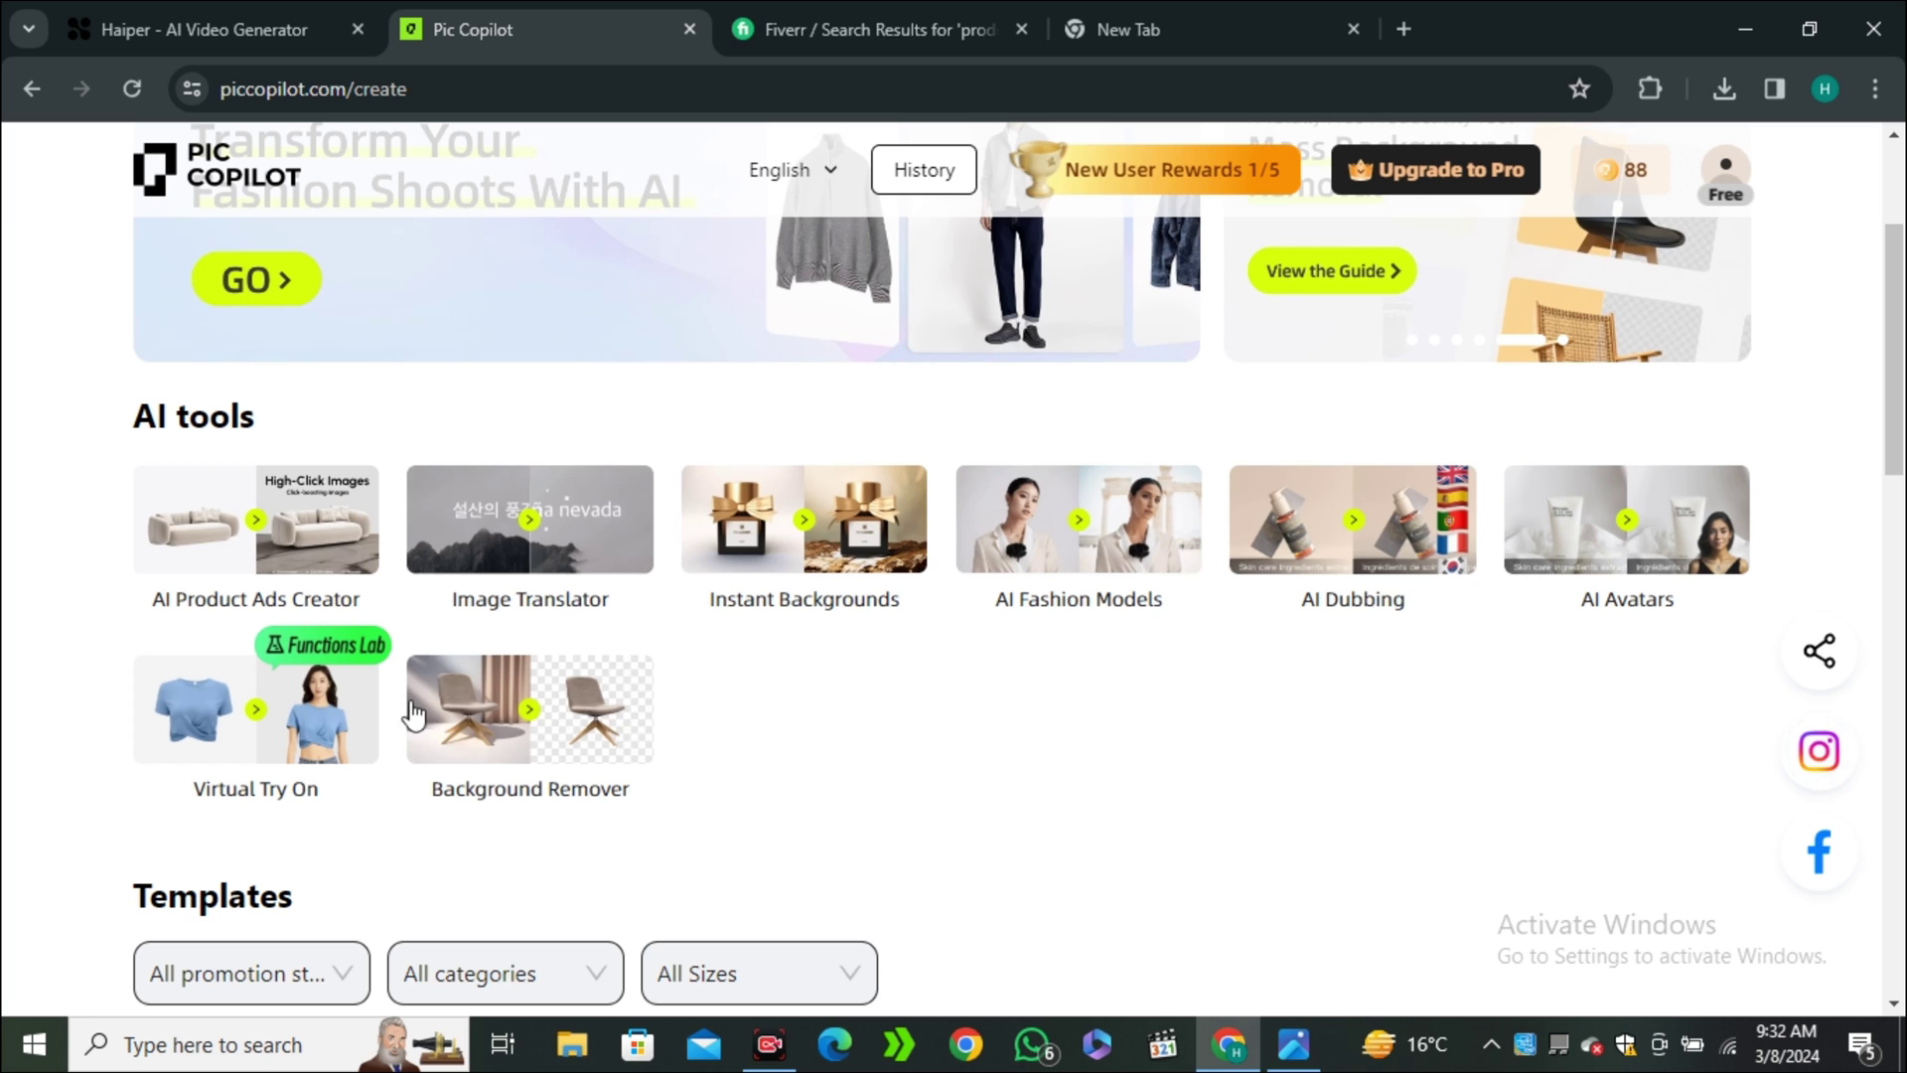
In Virtual Try On, upload the patterned dress as a One-Pieces garment.
left_click(289, 715)
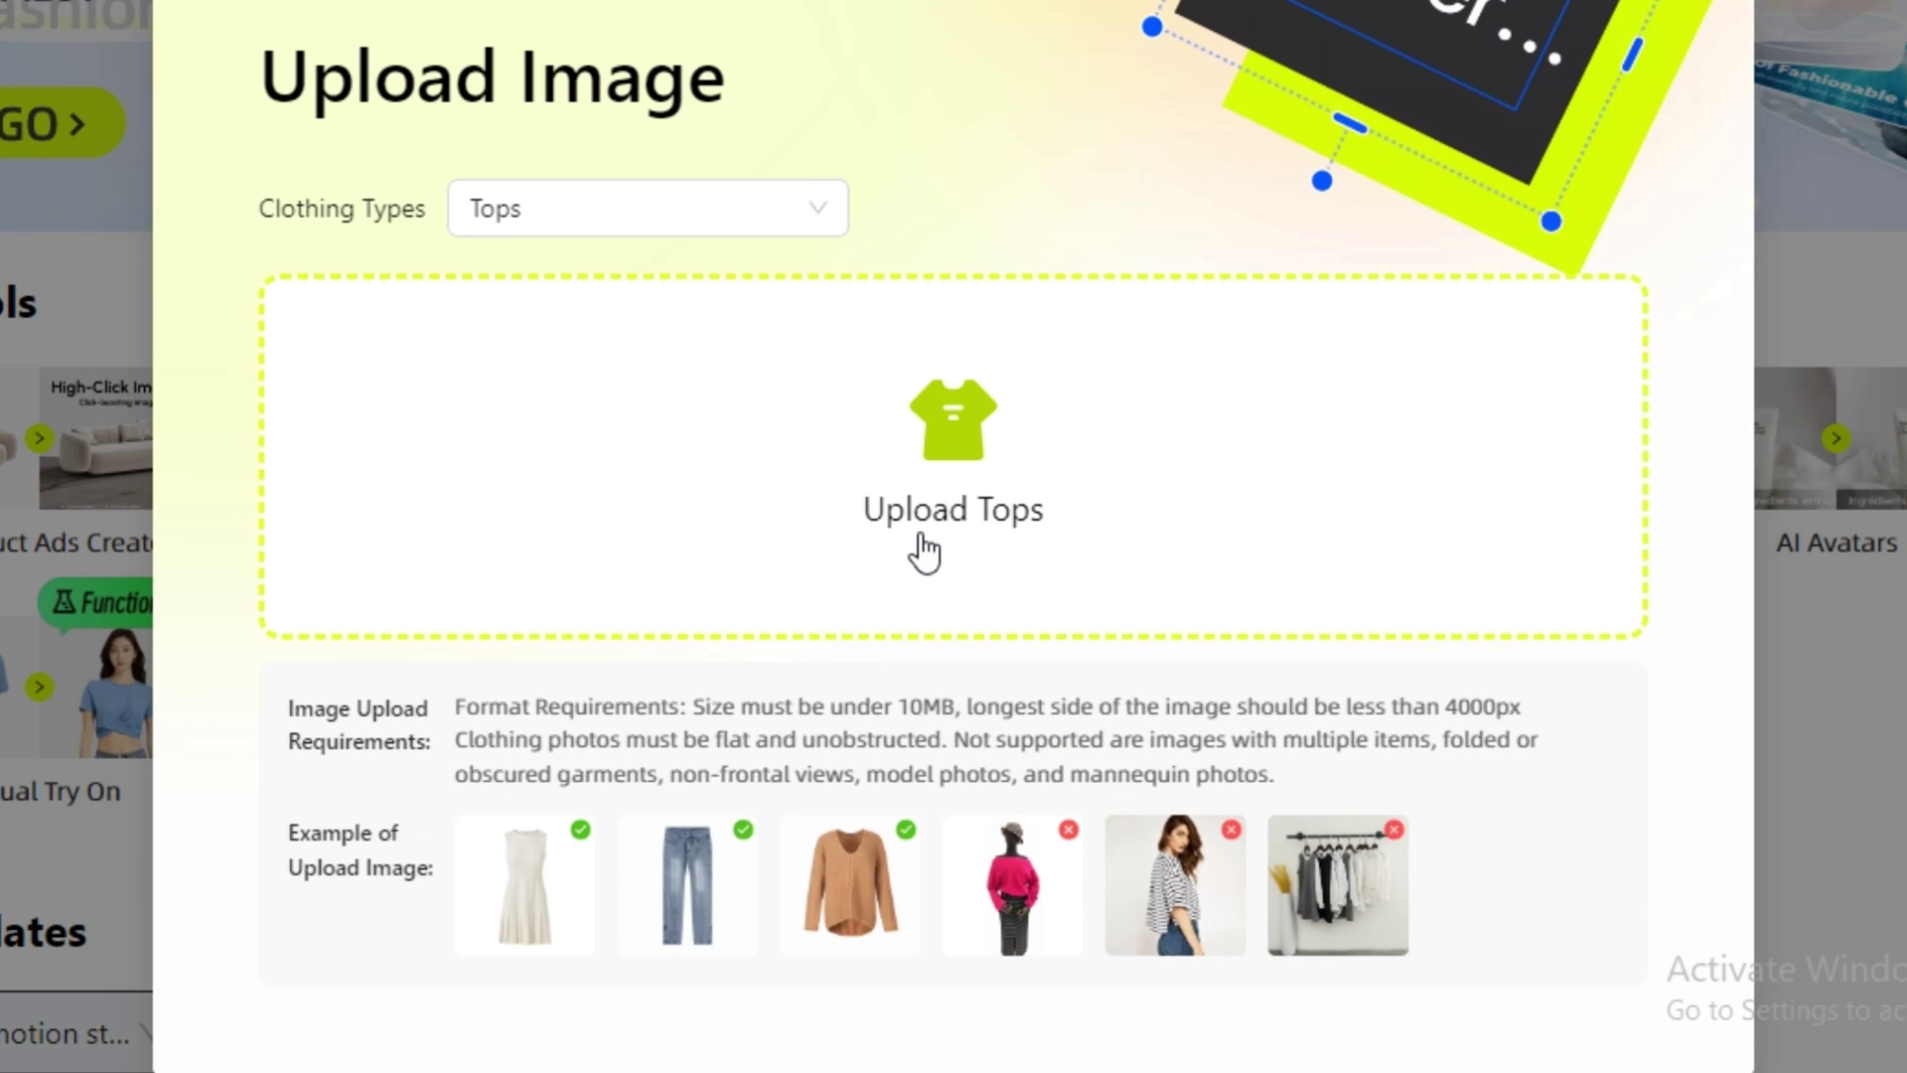
left_click(600, 223)
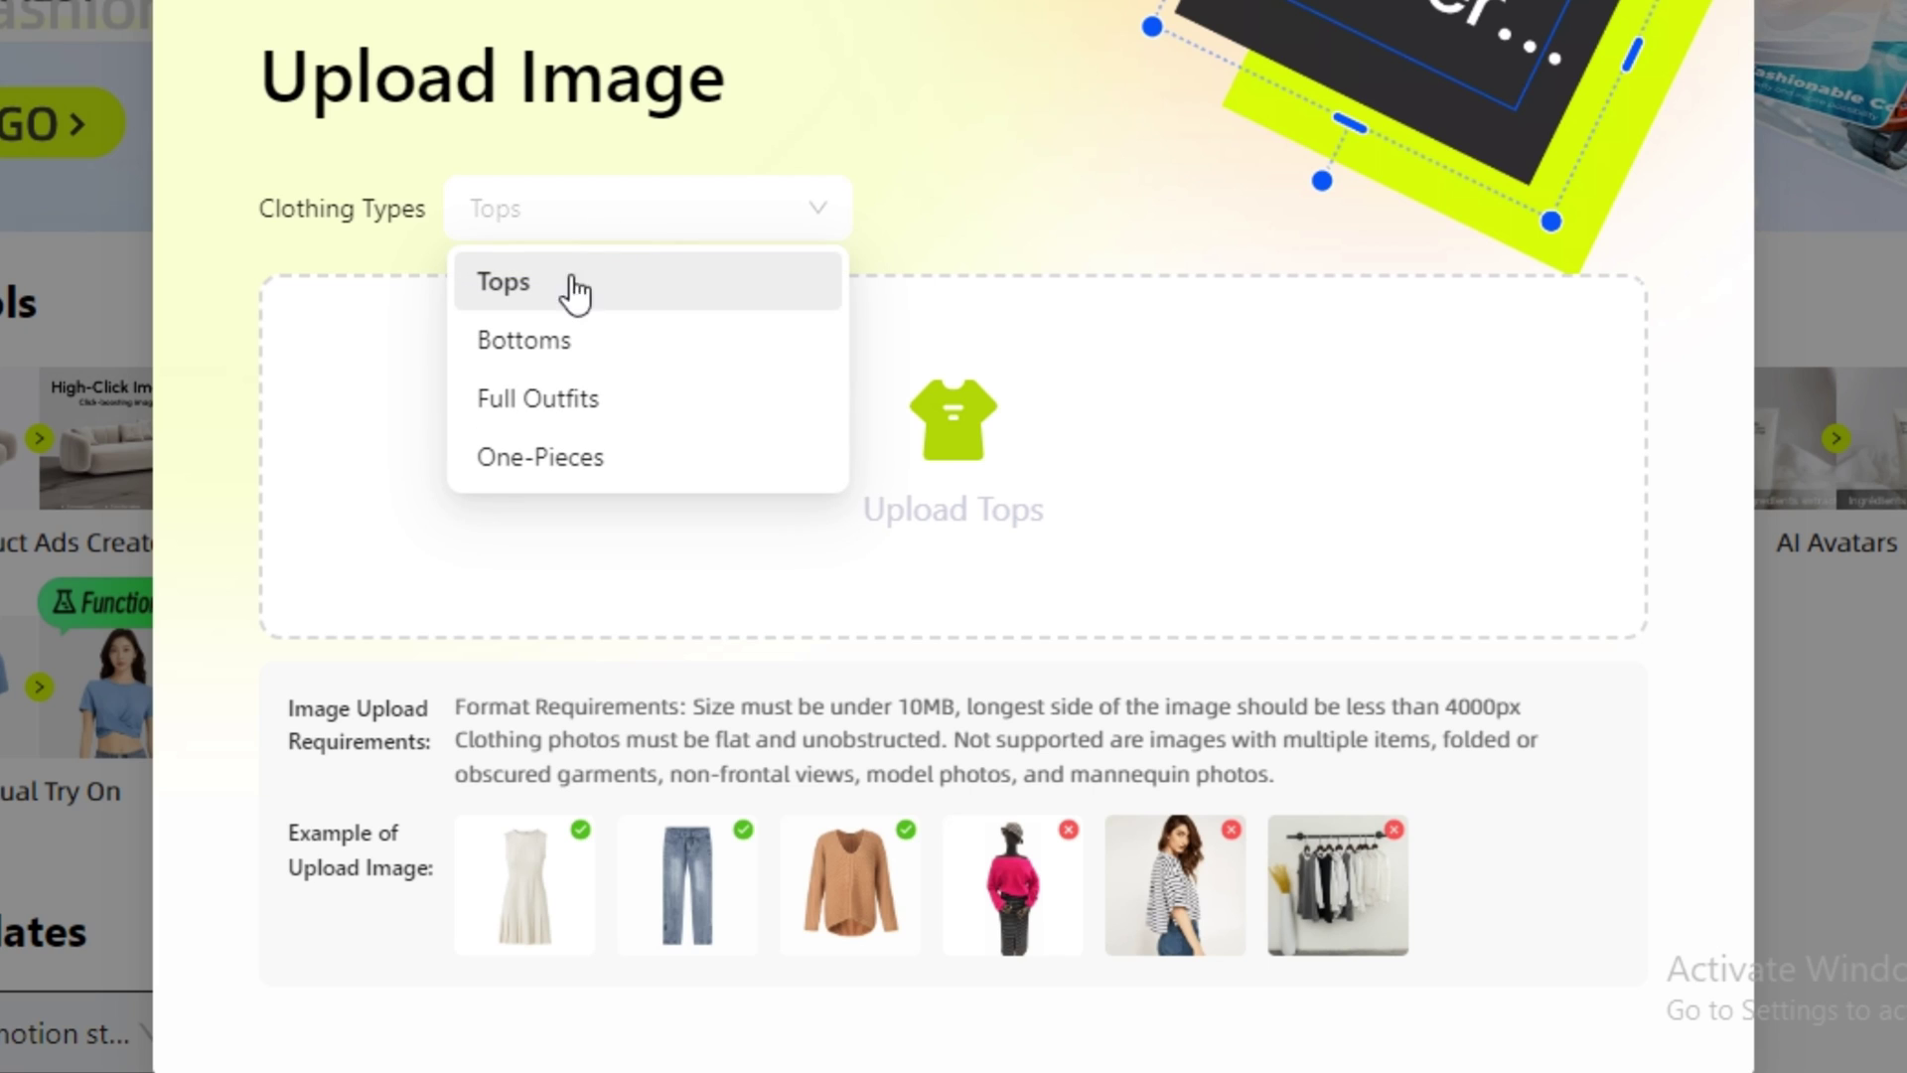
left_click(597, 463)
left_click(878, 492)
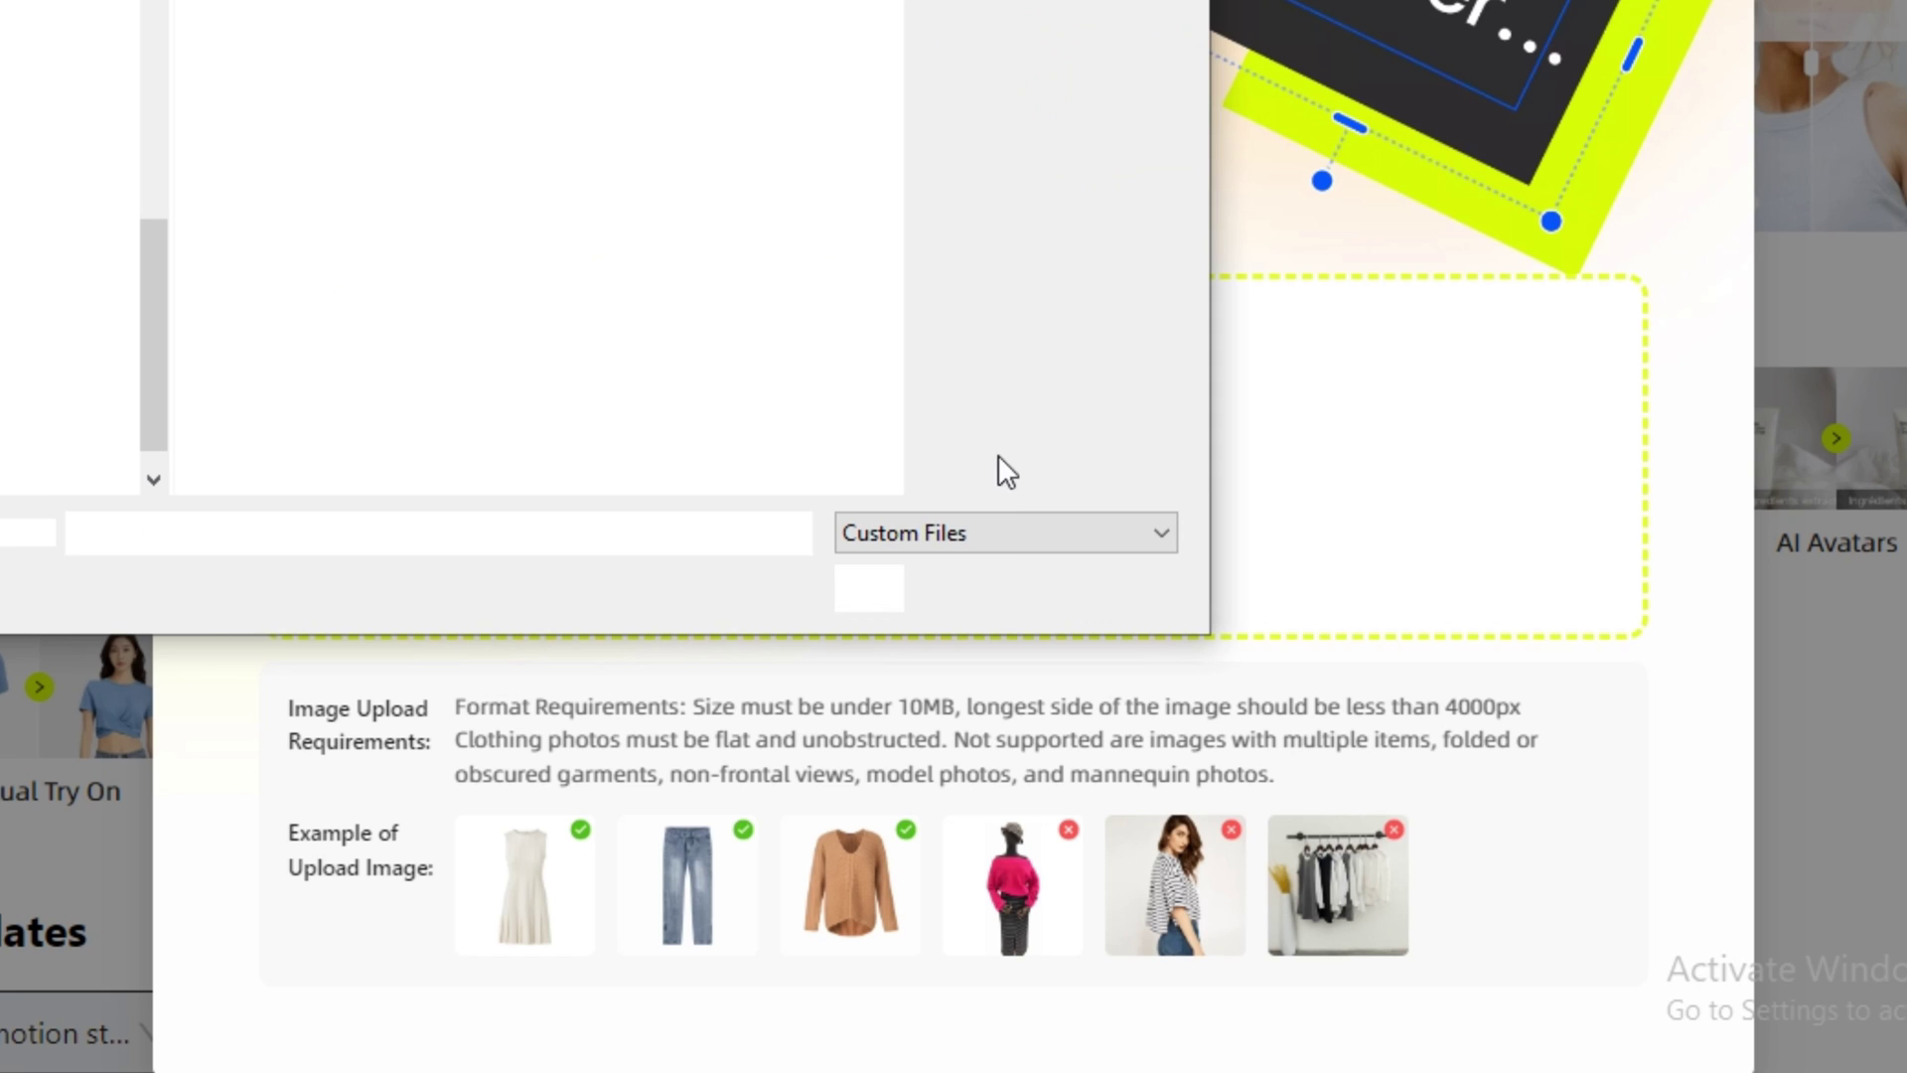
scroll(532, 318, "down", 3)
left_click(872, 298)
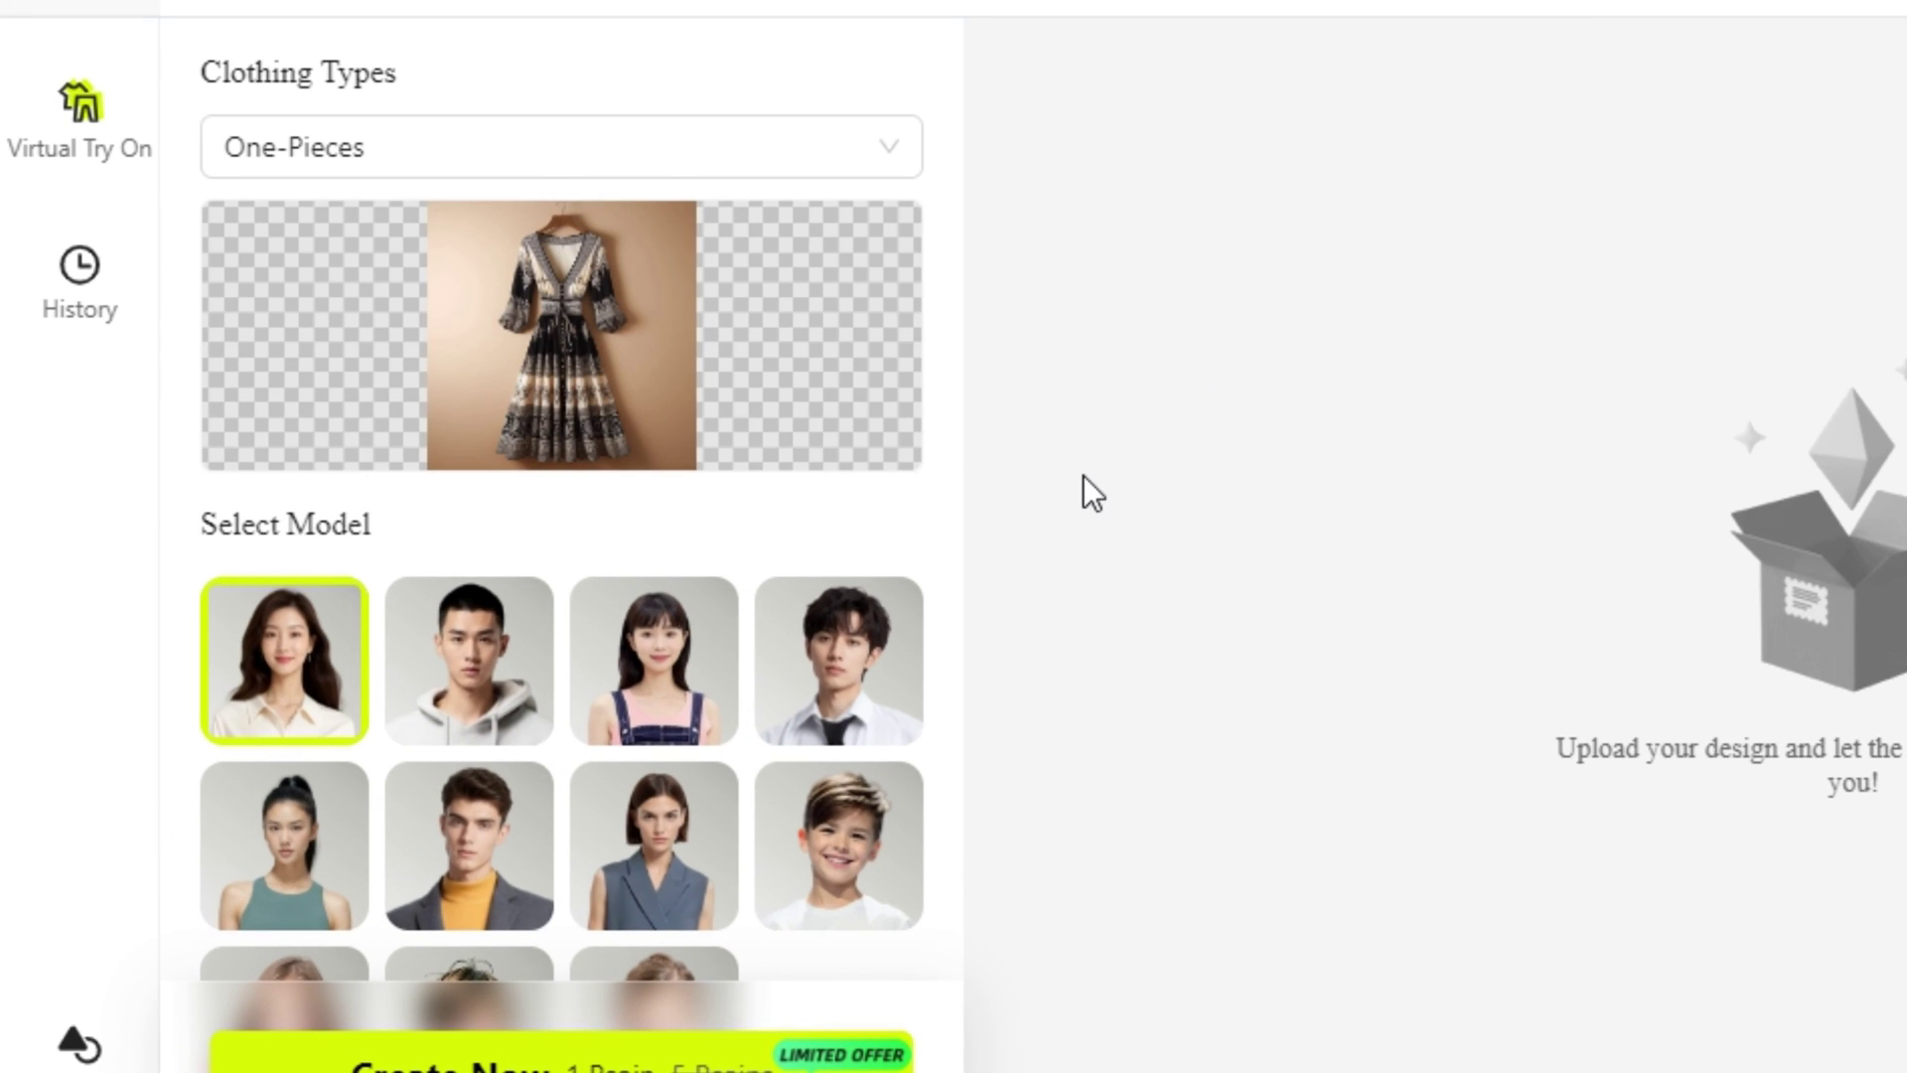
Select the ponytail model and generate the try-on images.
scroll(702, 807, "down", 2)
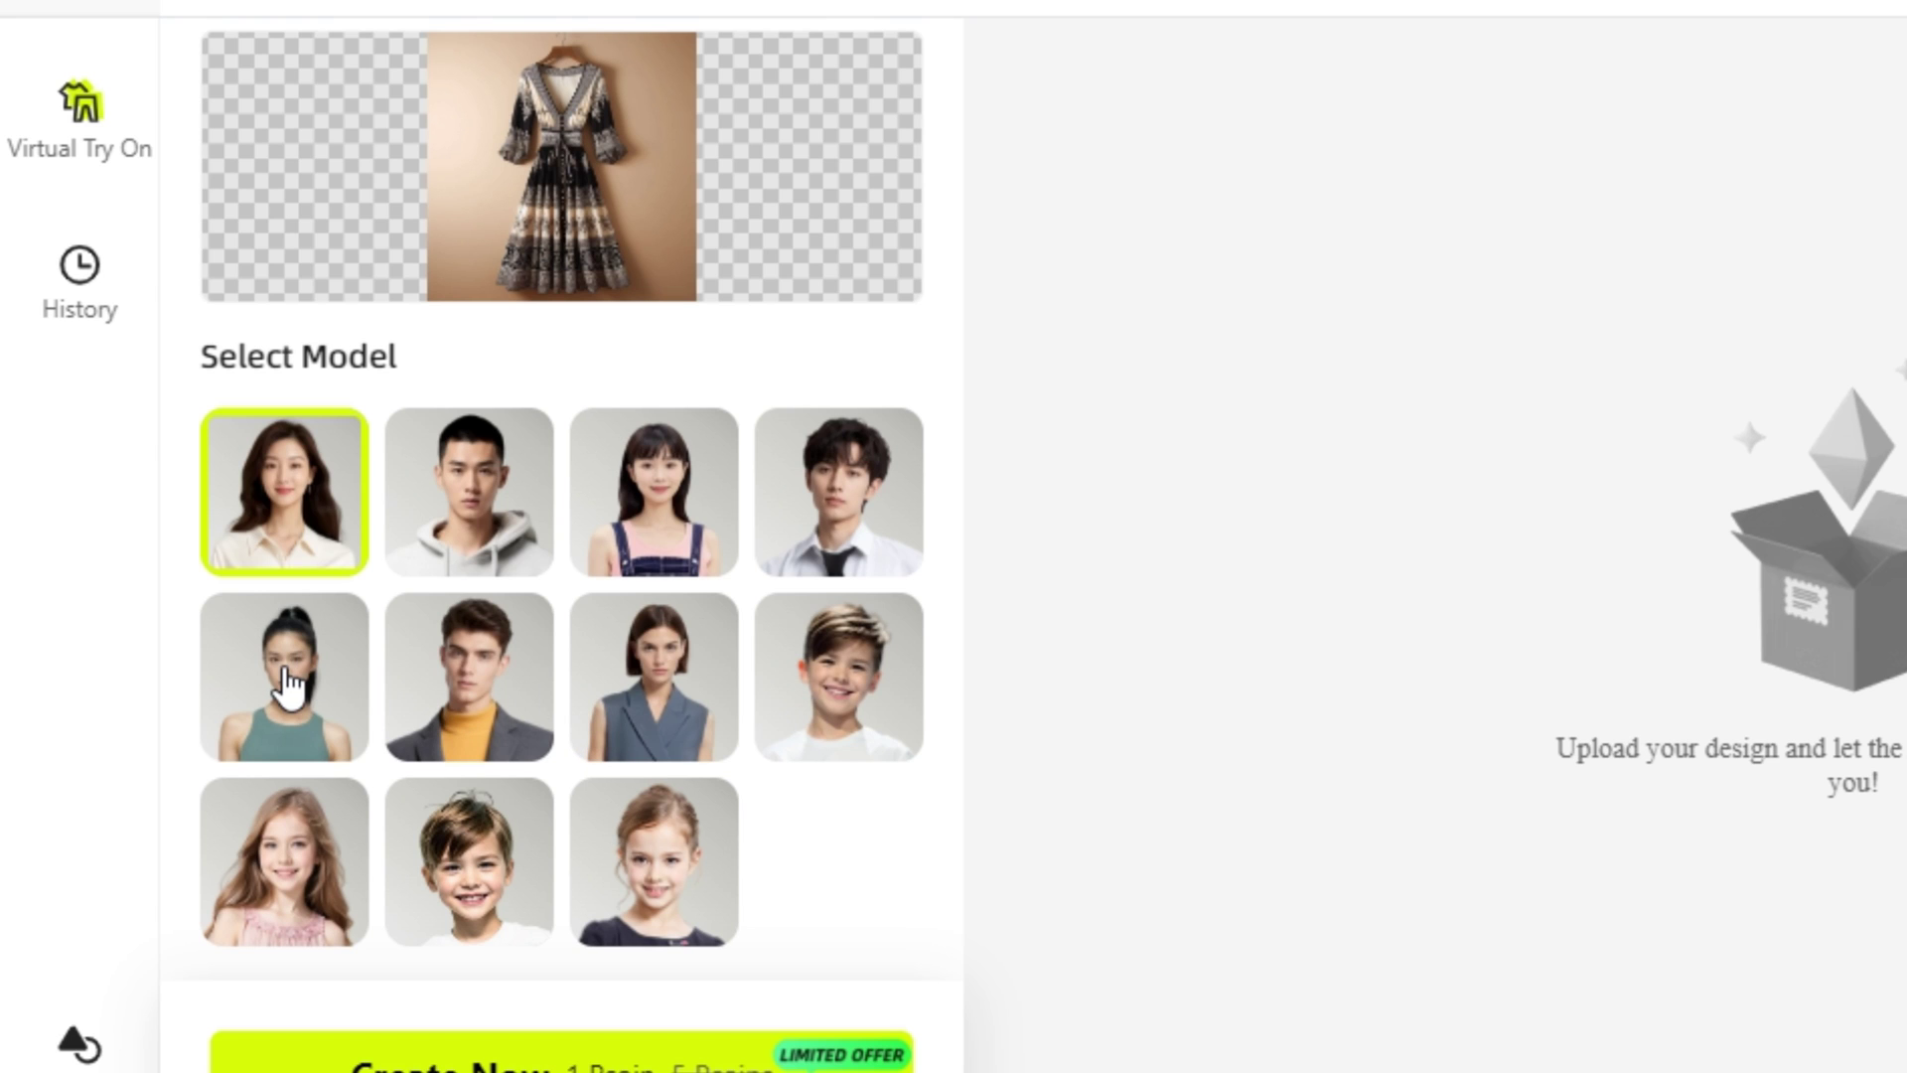
left_click(289, 685)
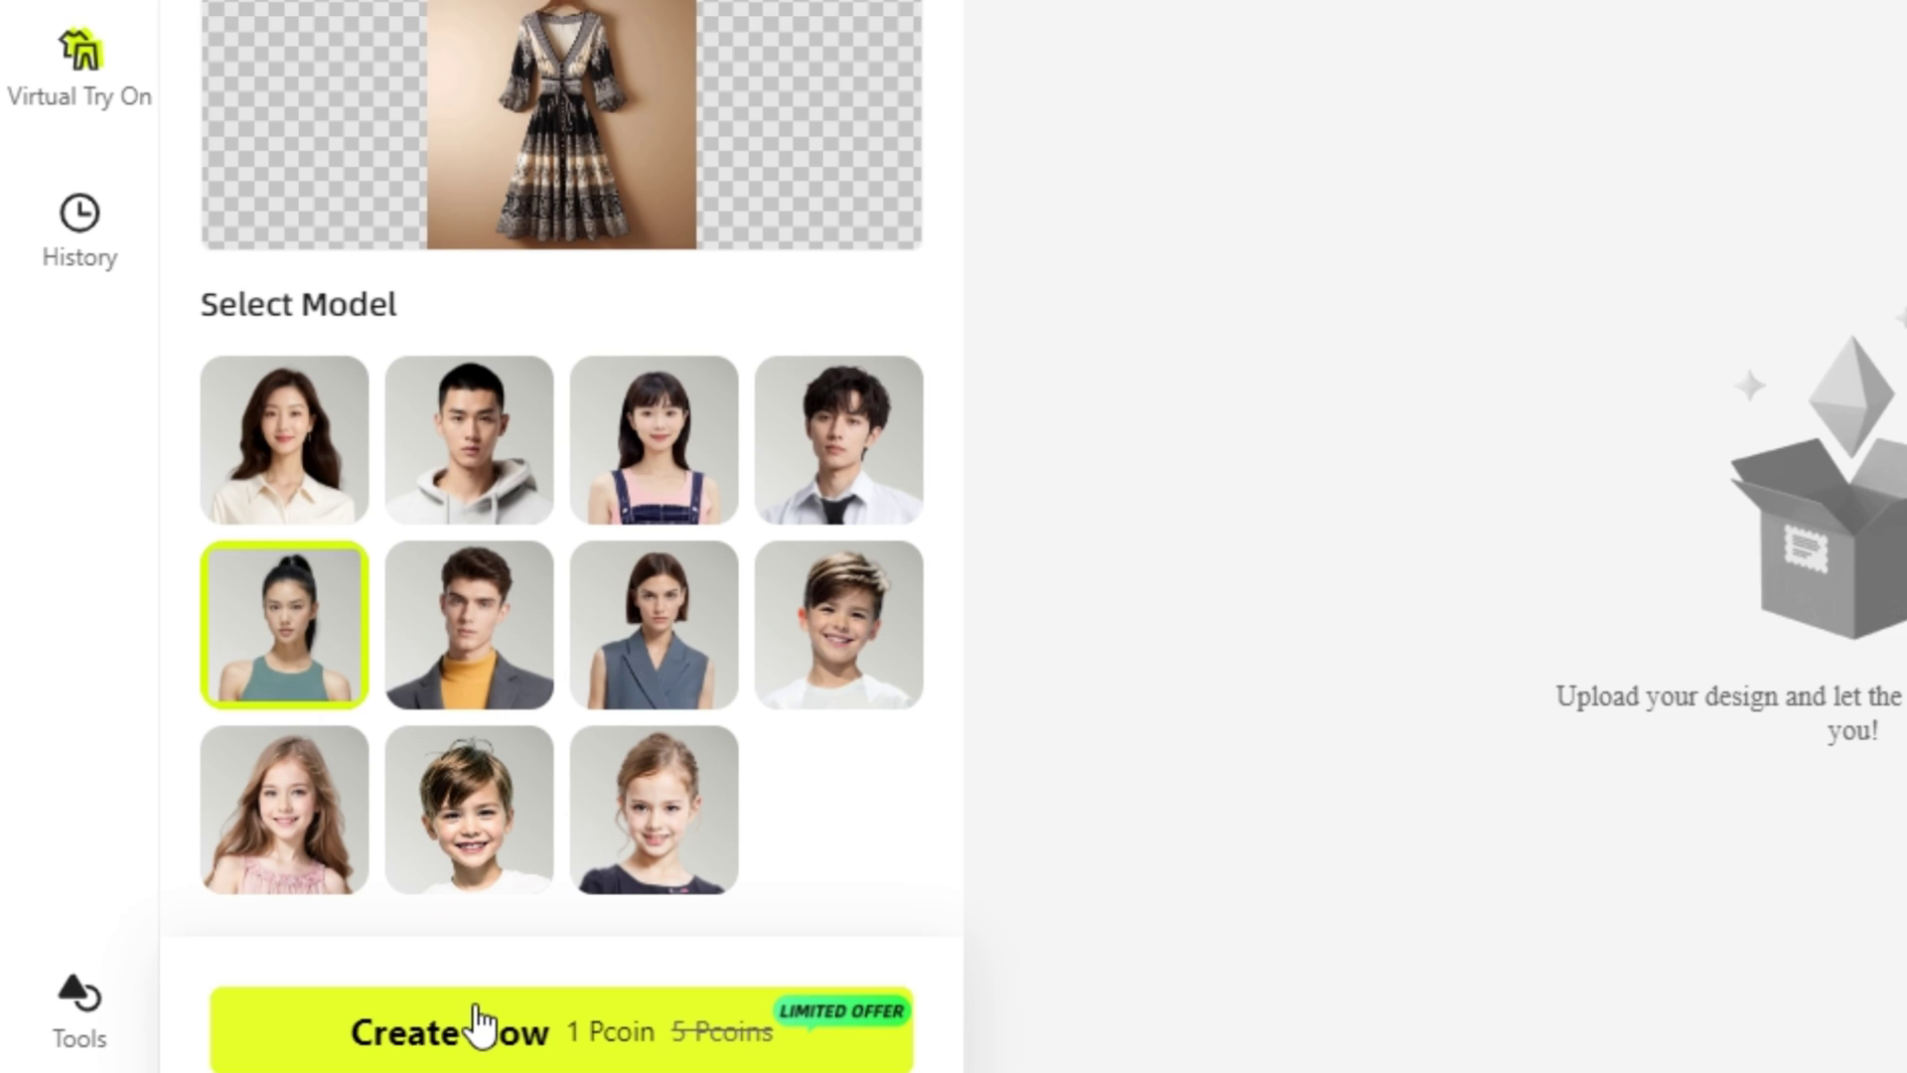
left_click(477, 1059)
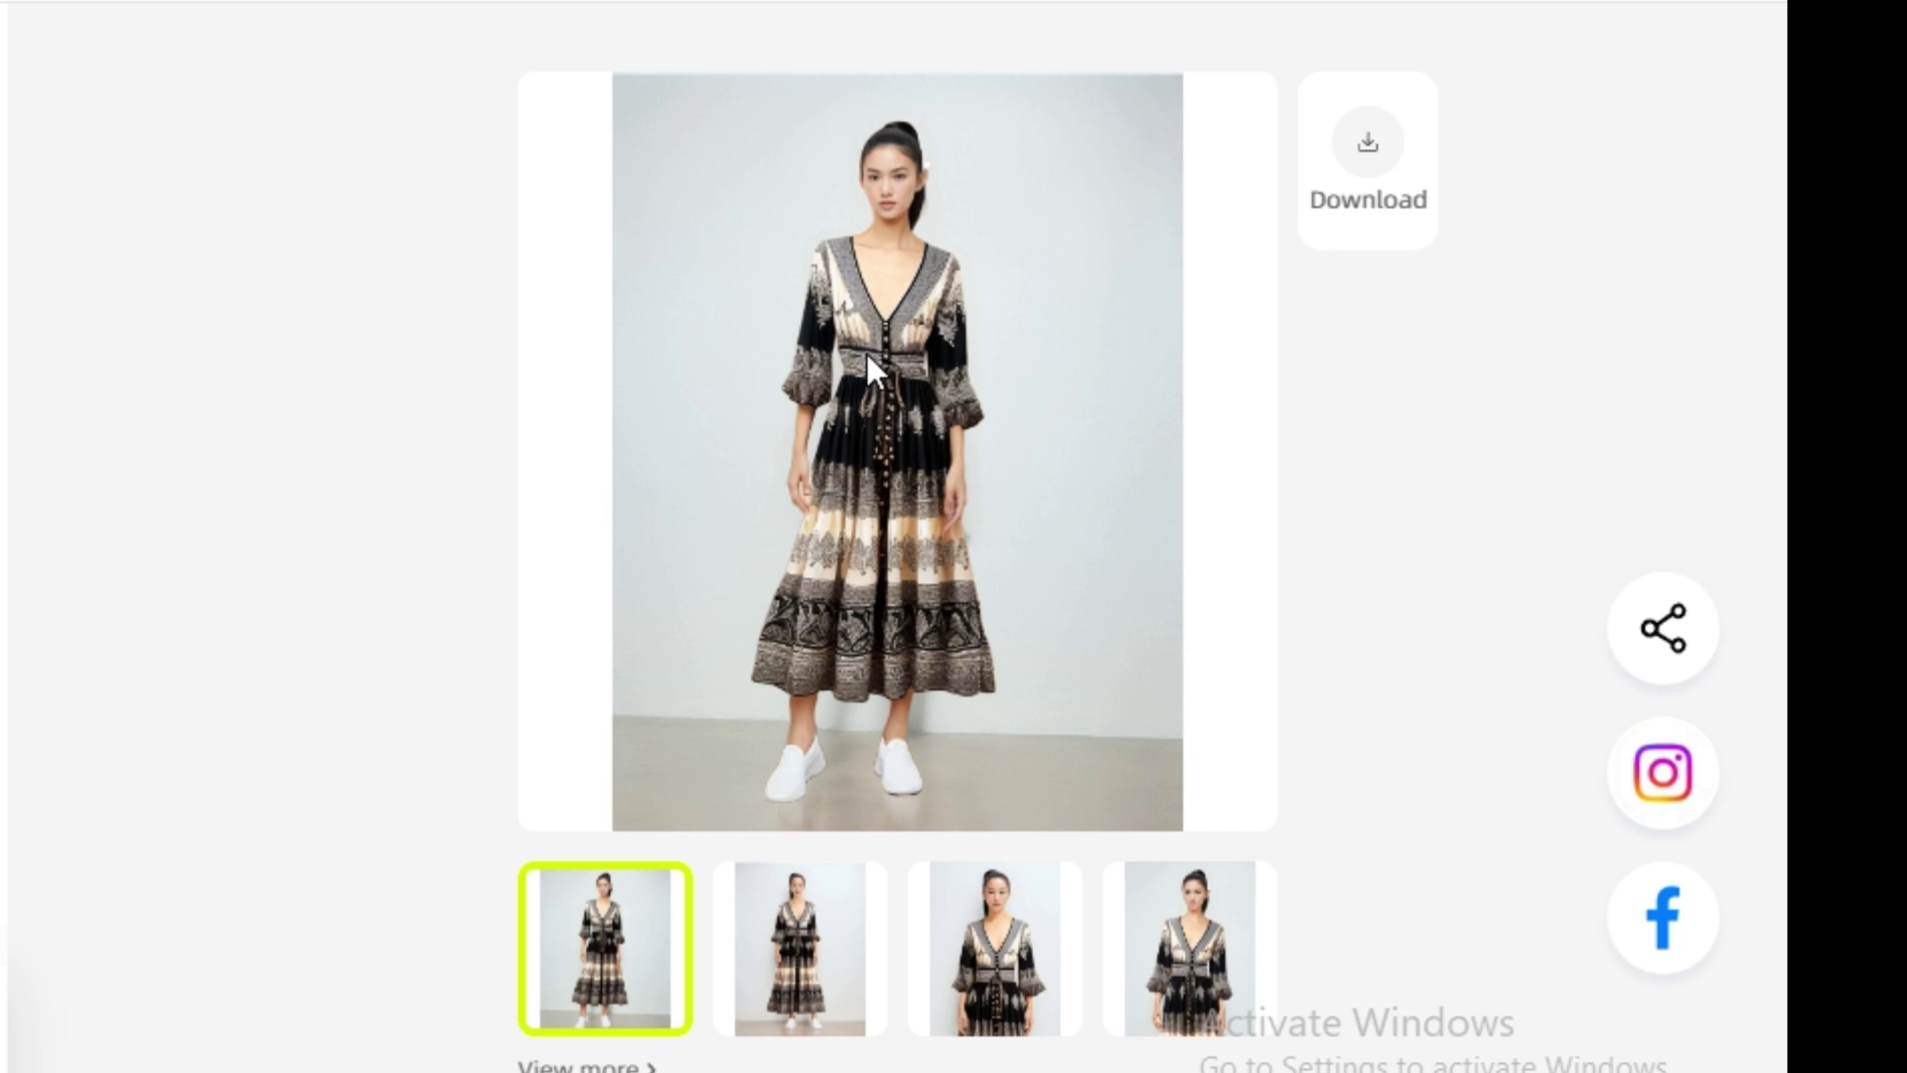
Preview the second, third and fourth try-on variants of the patterned dress.
left_click(829, 955)
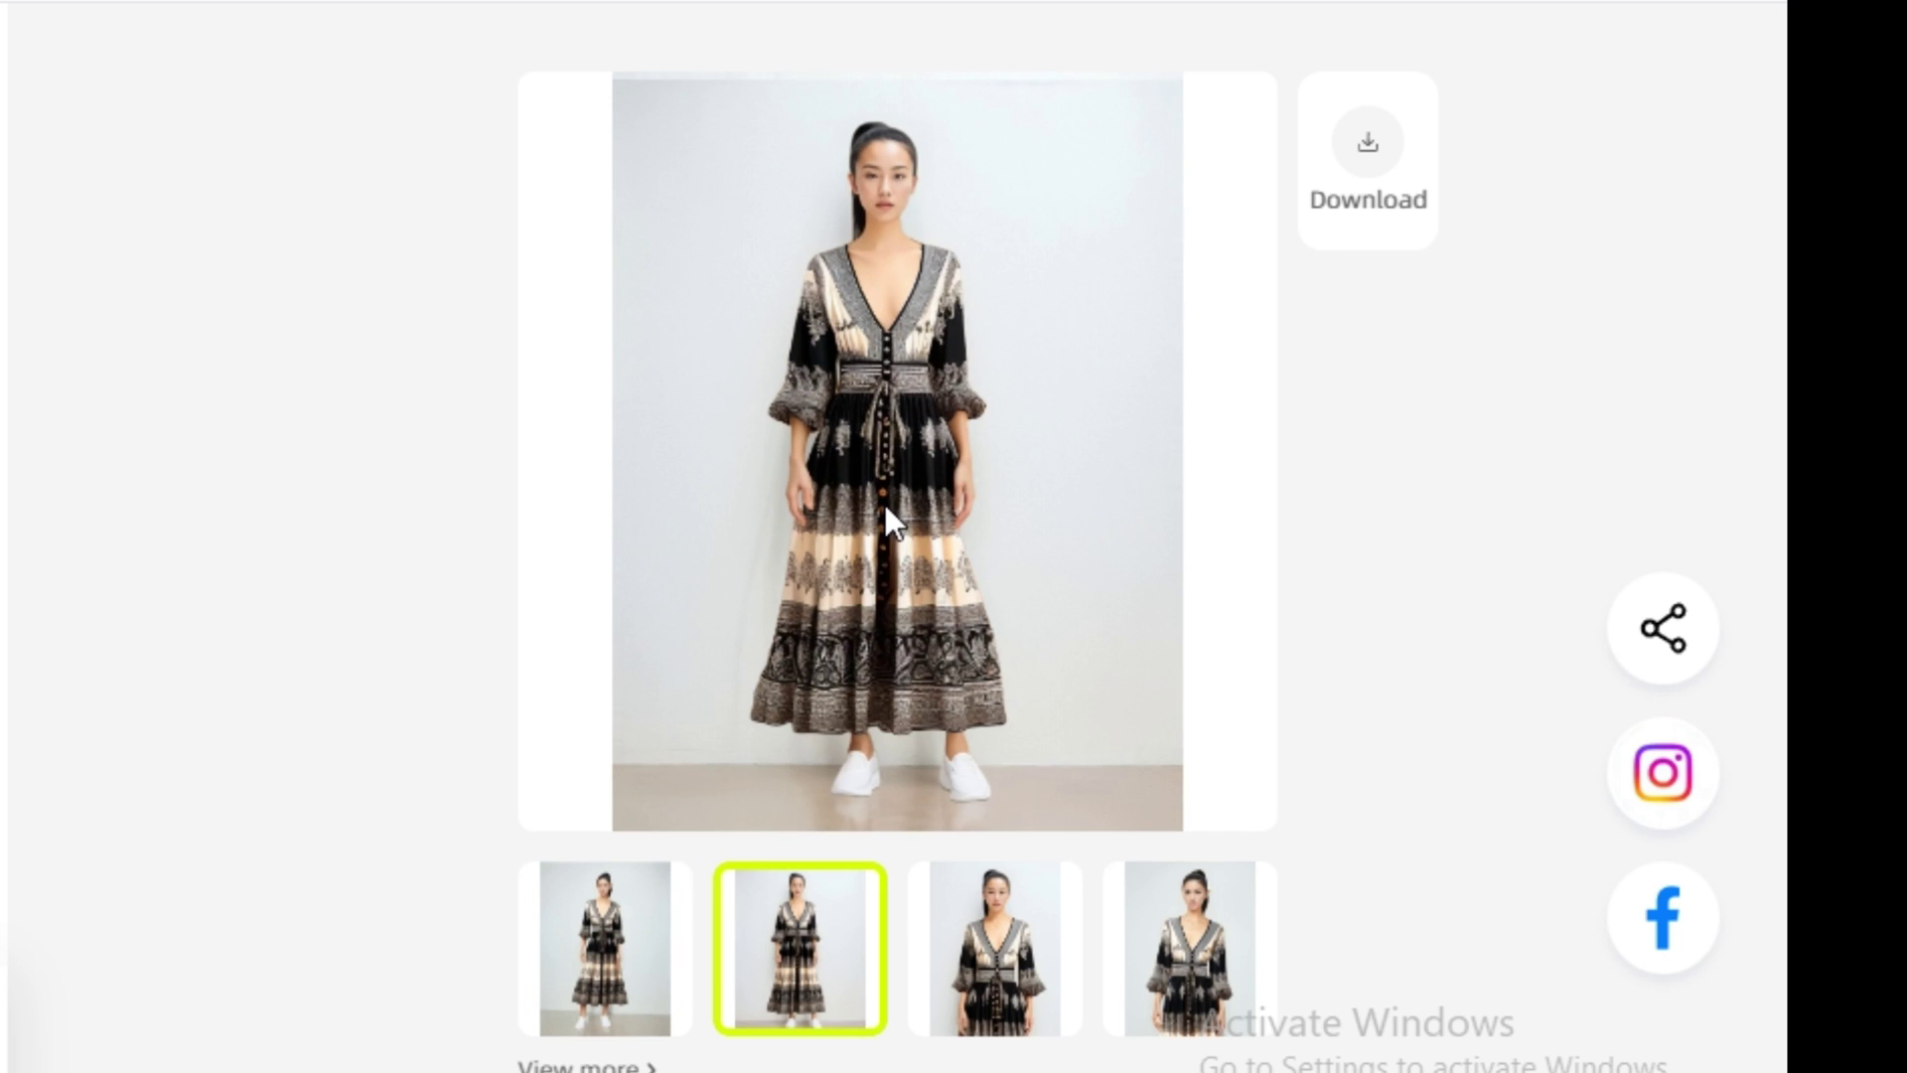
left_click(985, 951)
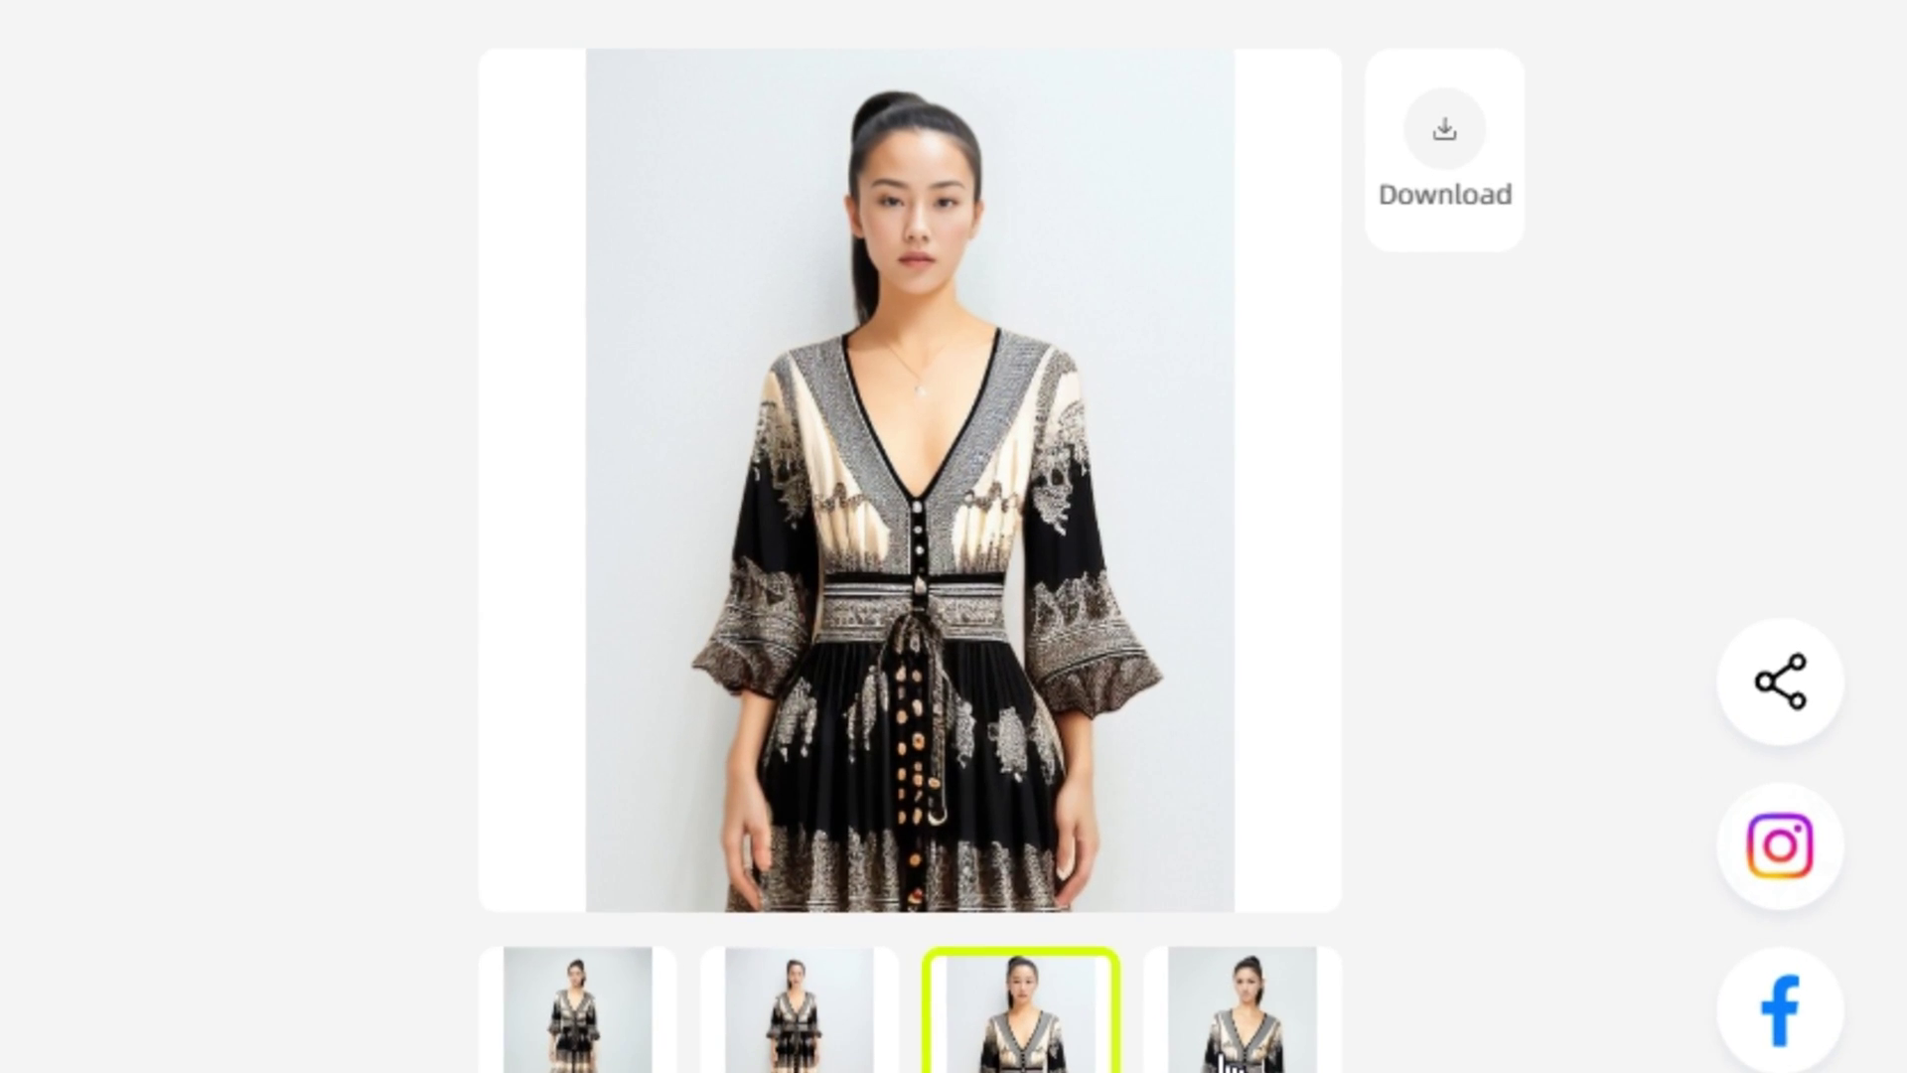
left_click(1214, 1032)
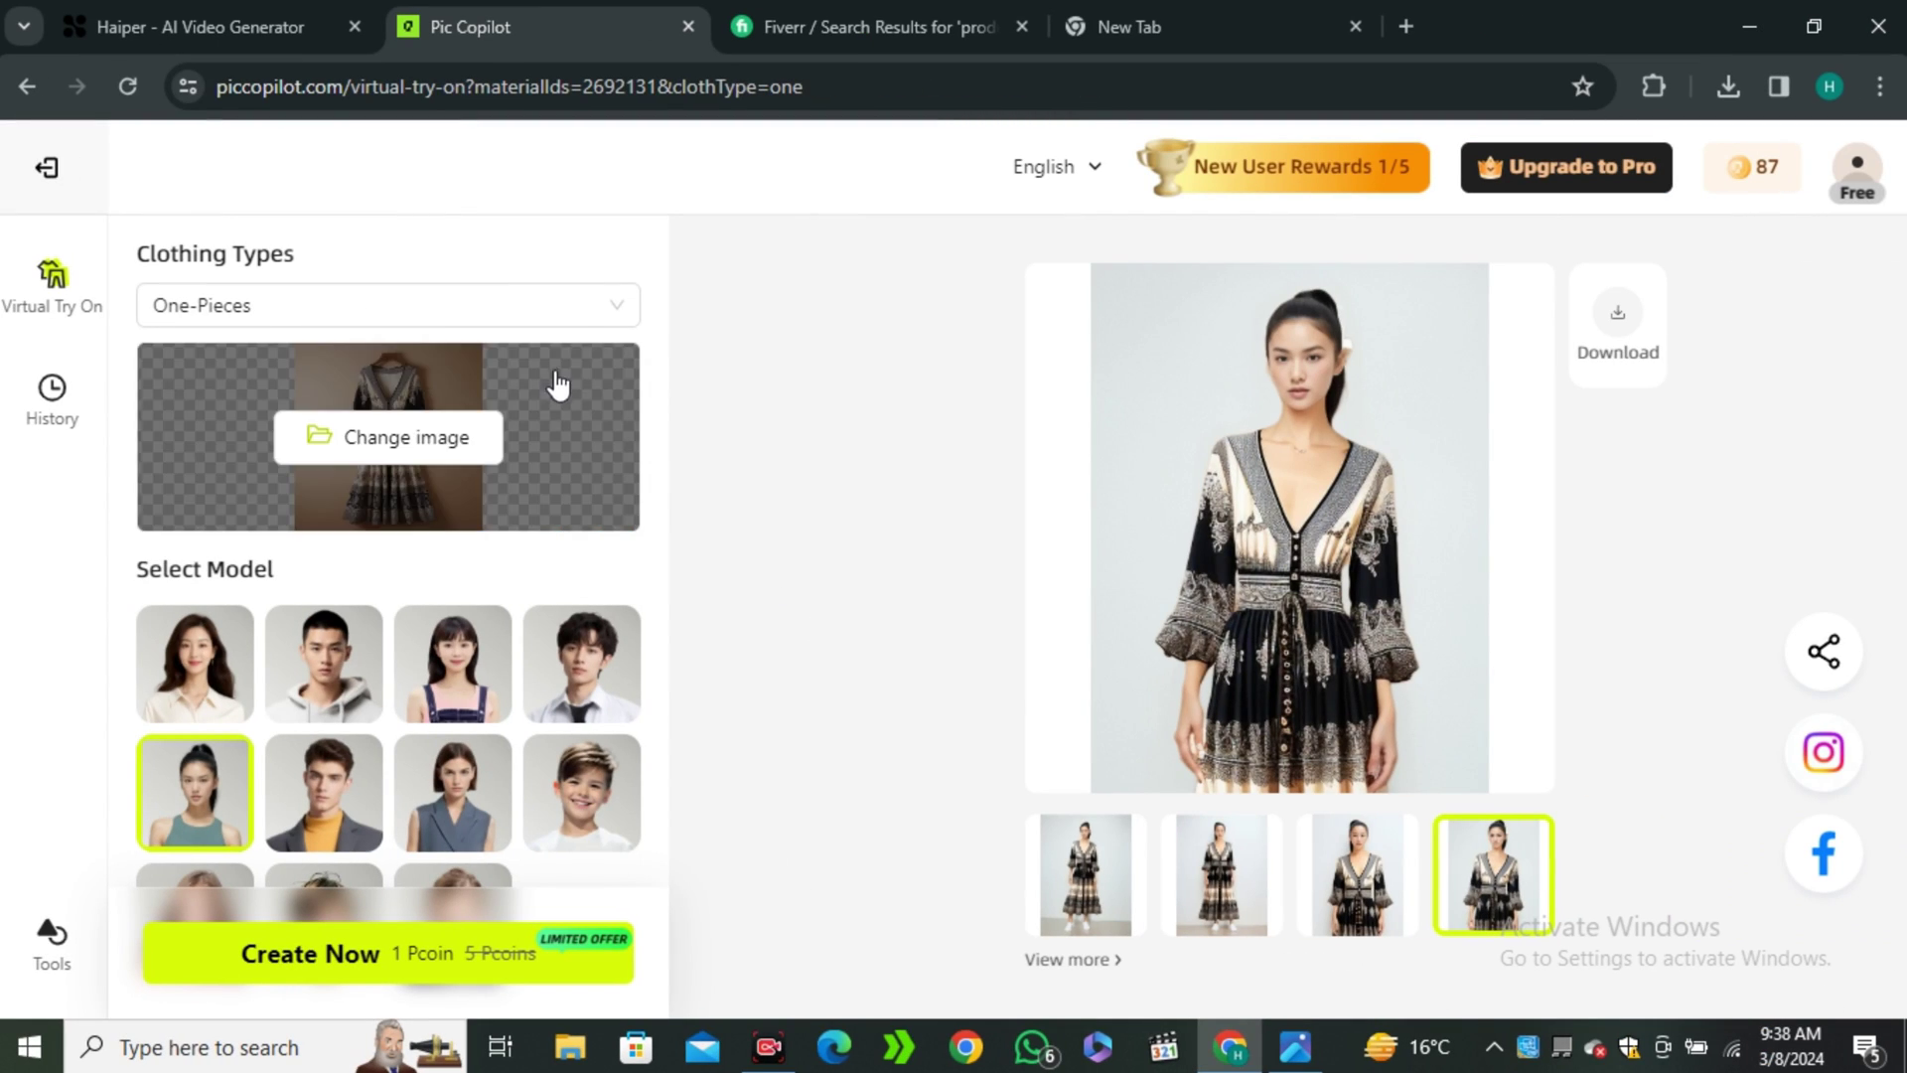
Switch the clothing type to Full Outfits and upload the black T-shirt as the top.
left_click(576, 334)
left_click(296, 454)
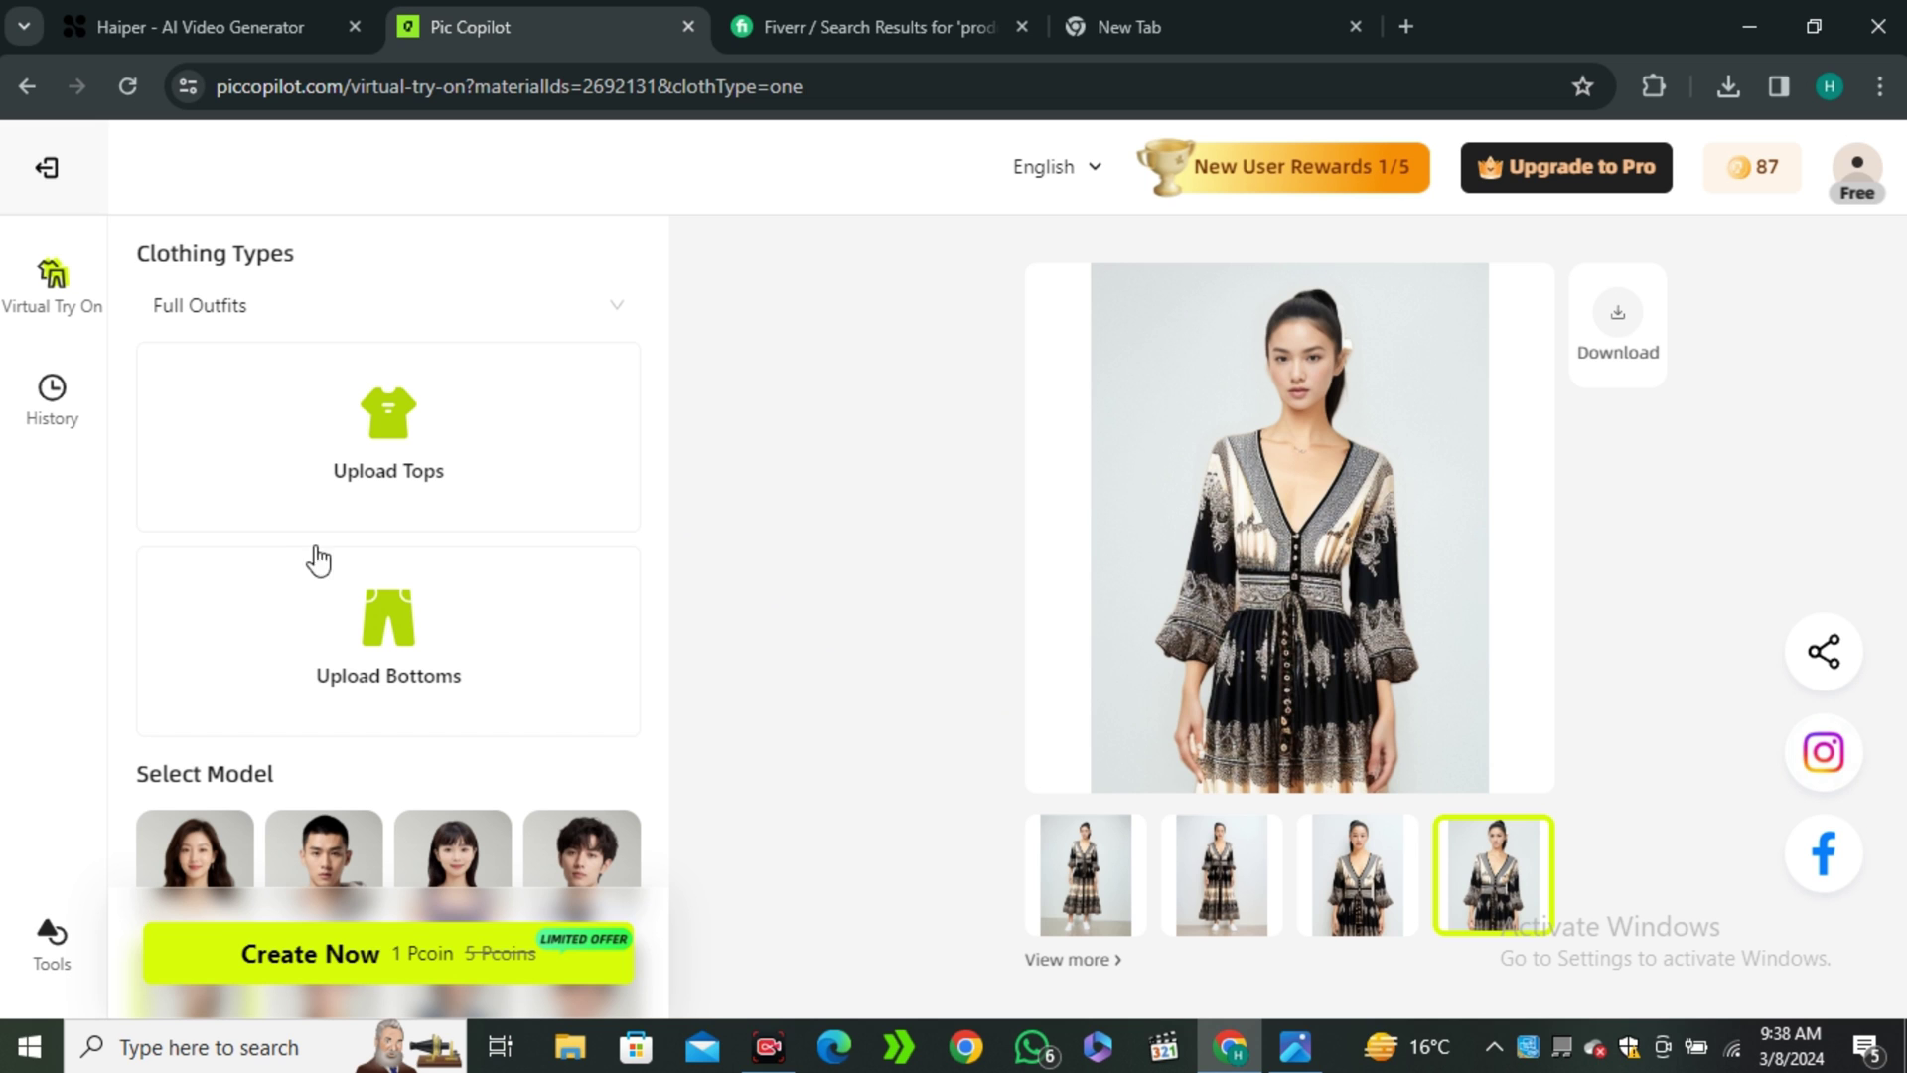
left_click(338, 437)
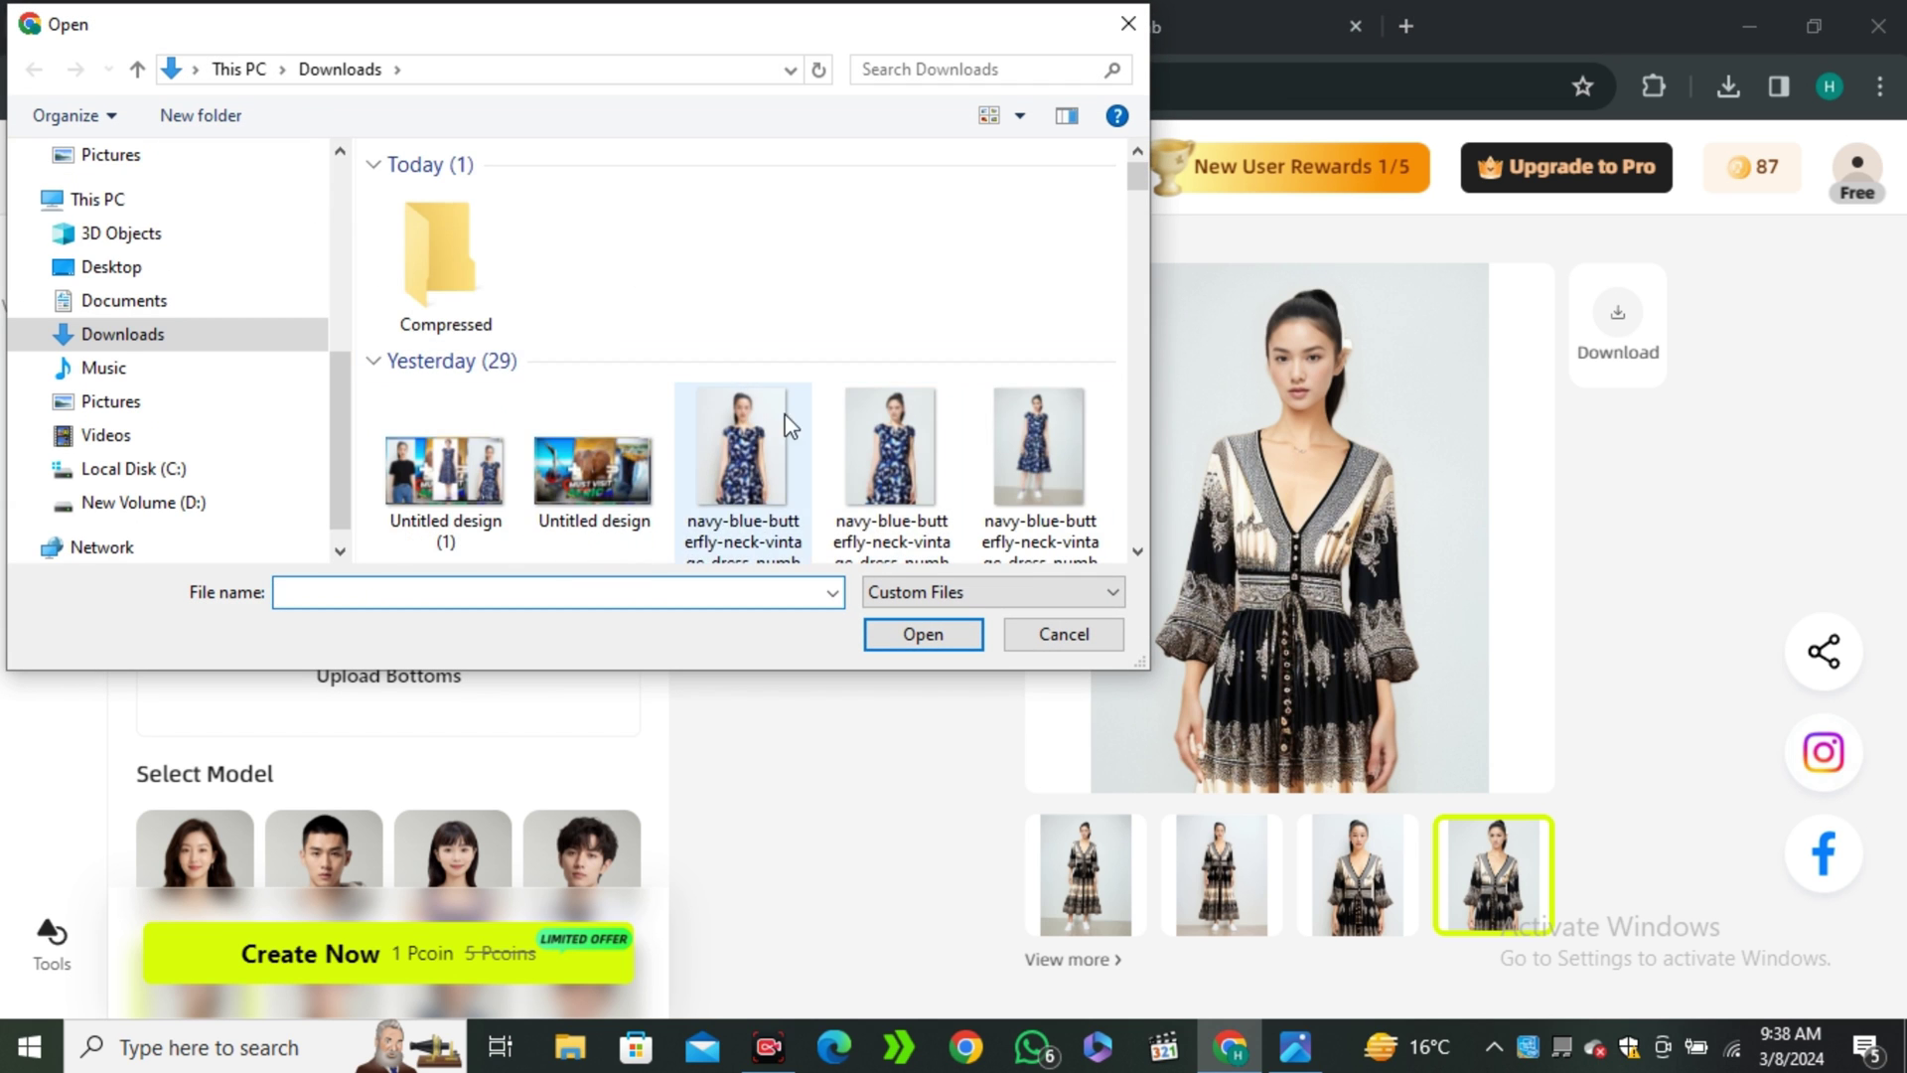
scroll(794, 429, "down", 3)
scroll(807, 433, "down", 3)
left_click(741, 199)
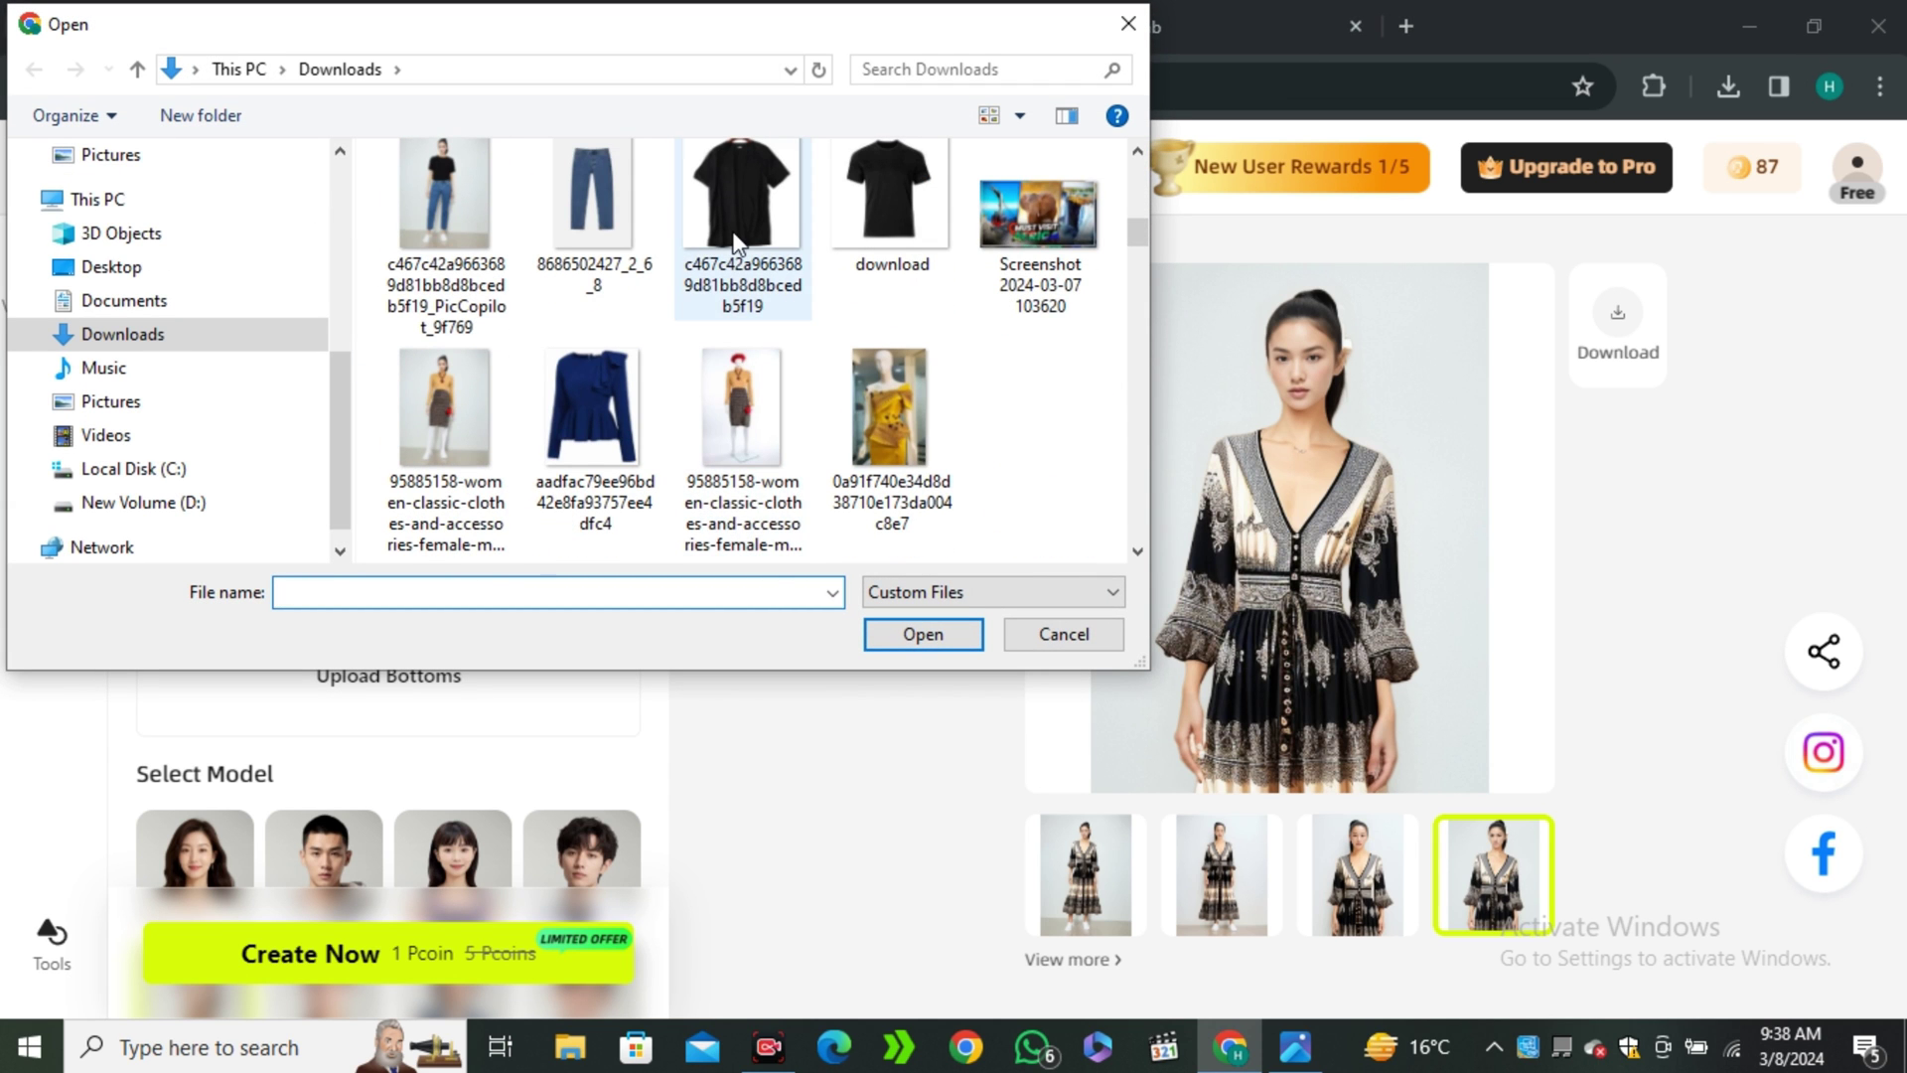
left_click(922, 636)
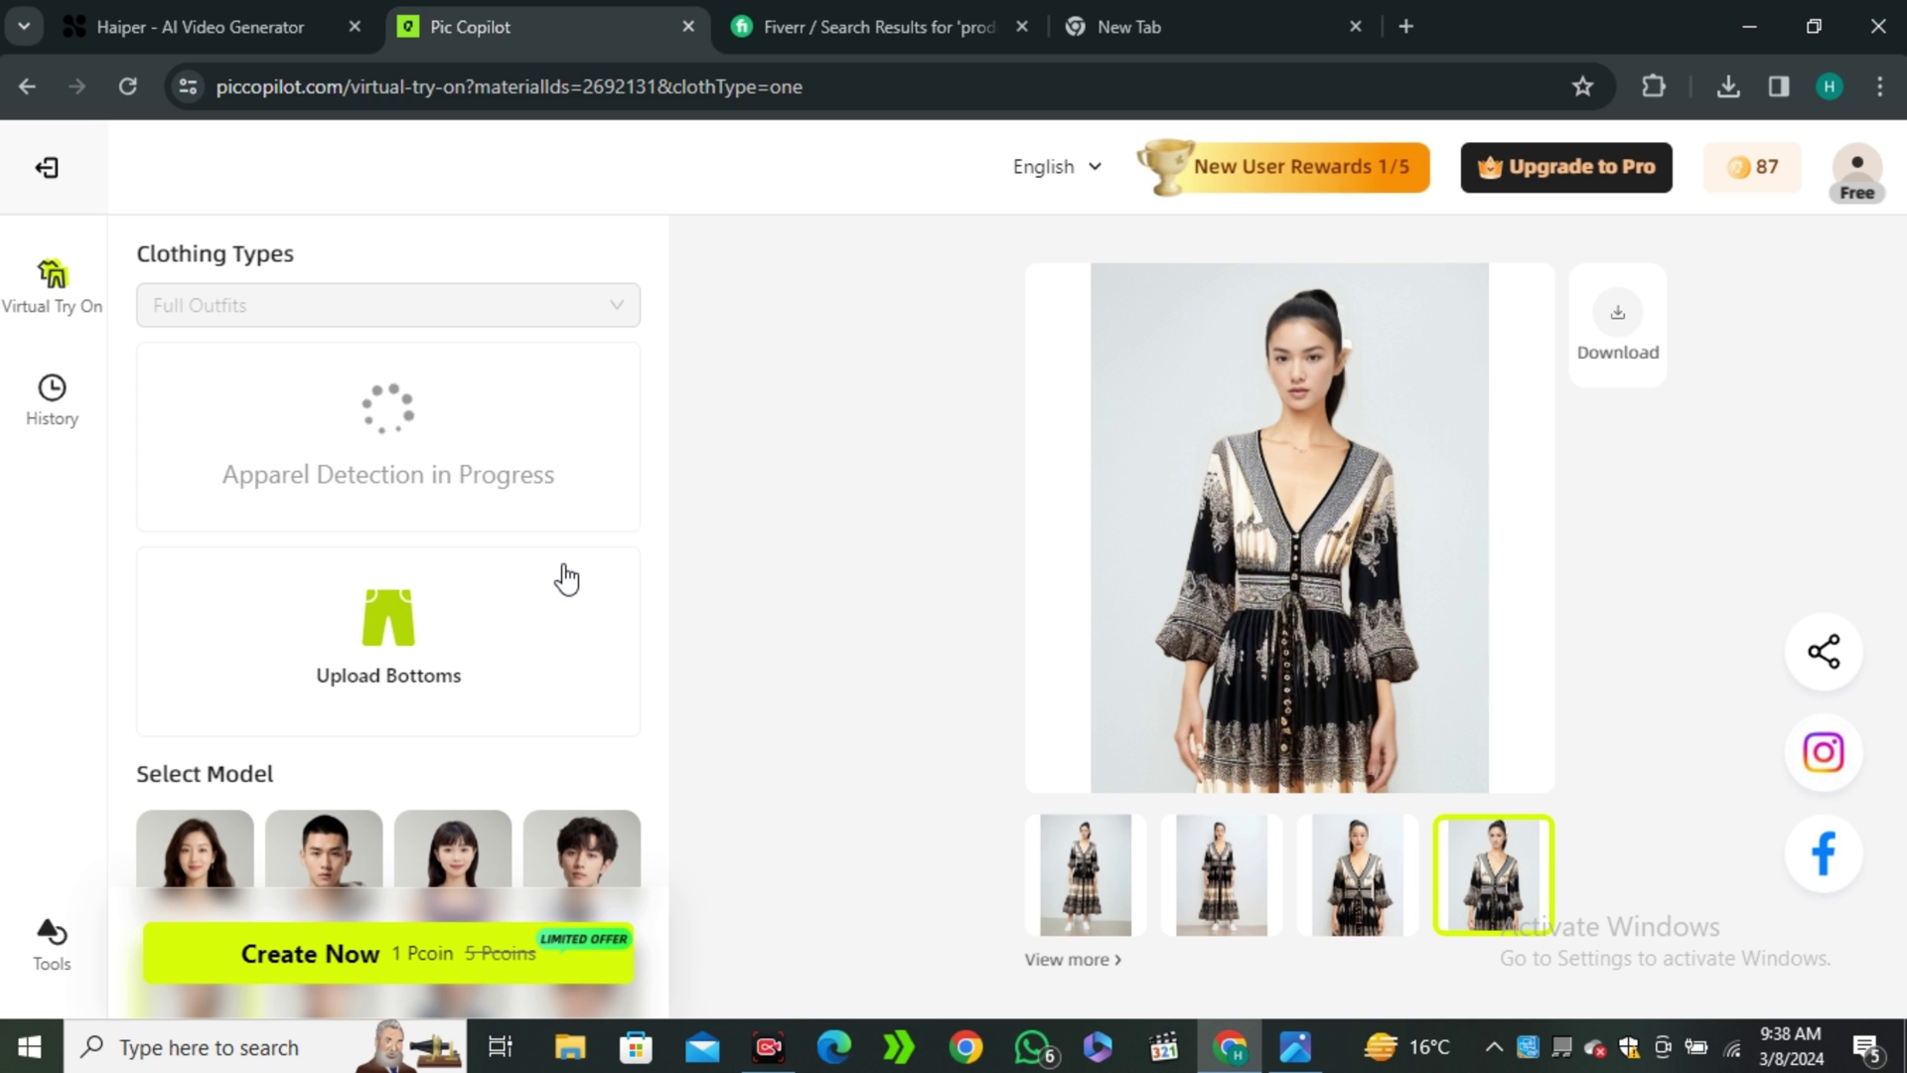
Upload the jeans image from Downloads as the bottoms.
left_click(429, 670)
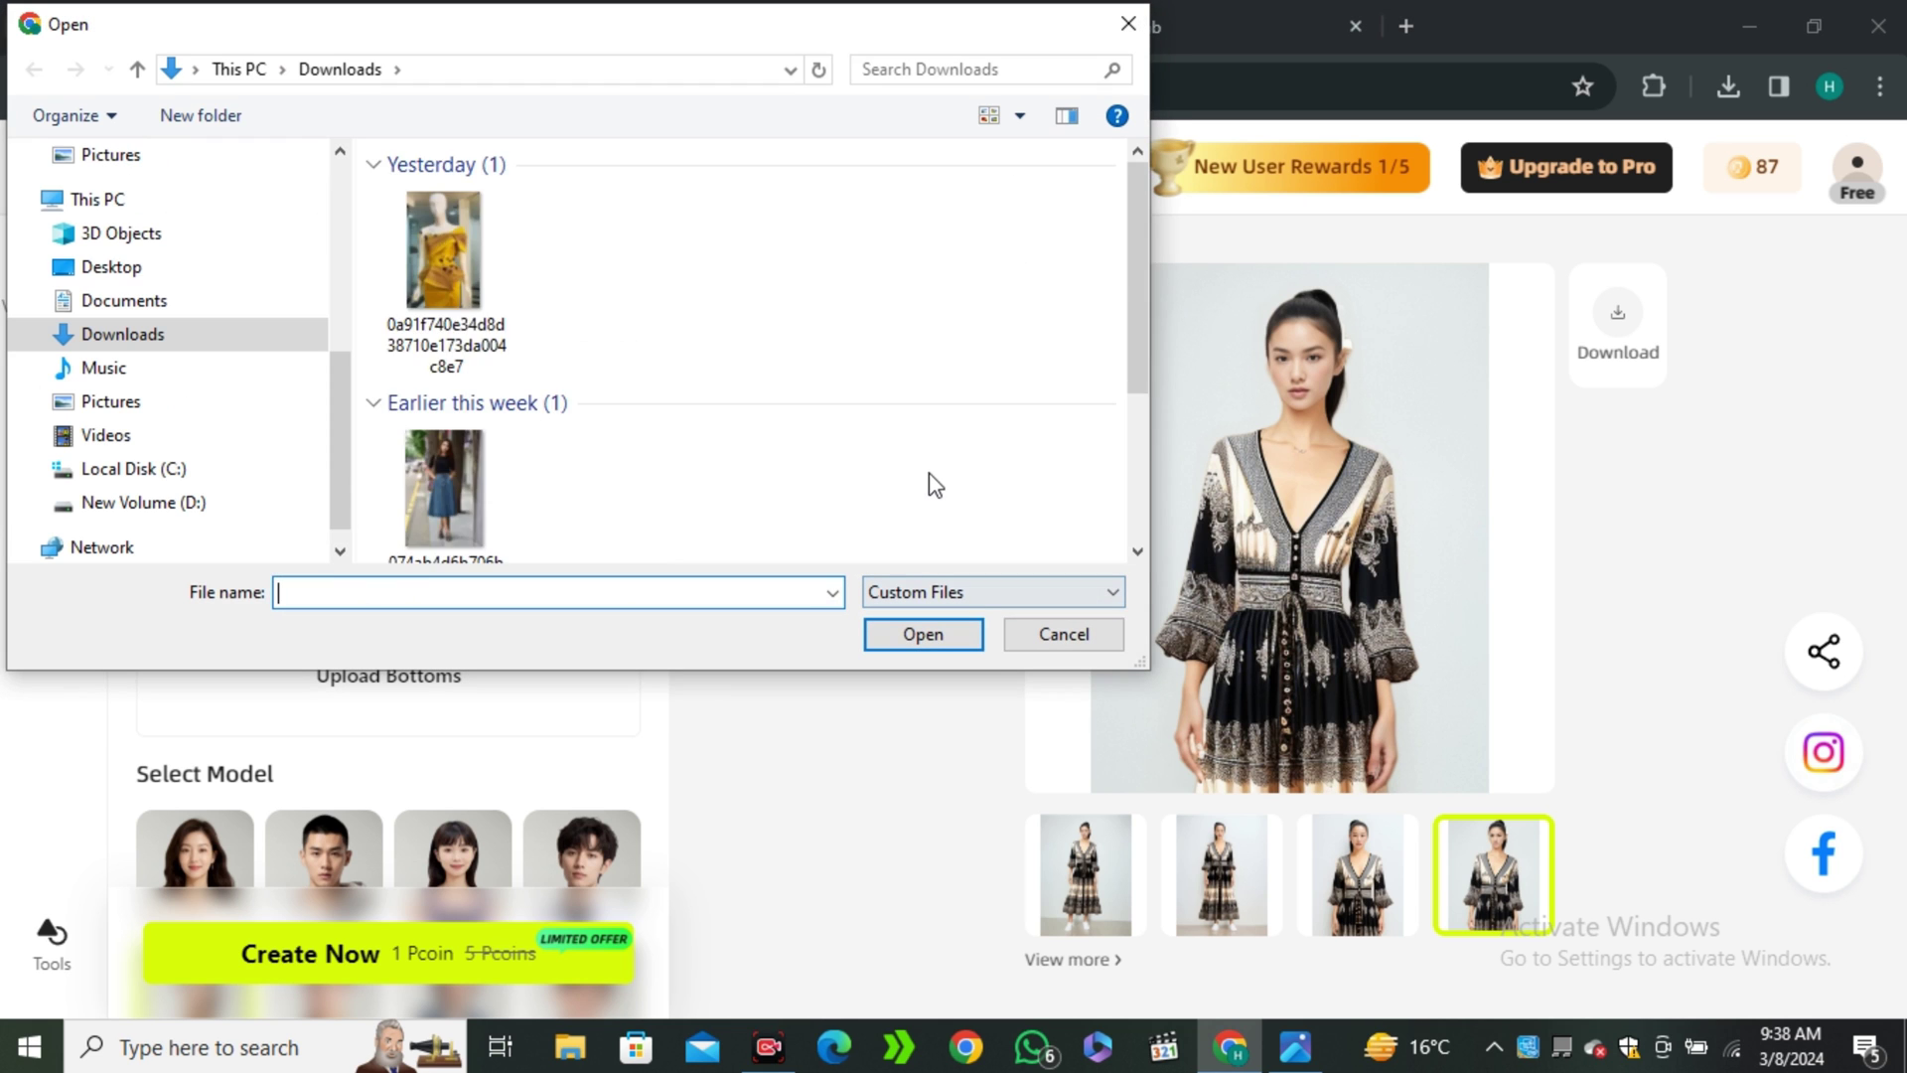
scroll(836, 397, "down", 3)
scroll(837, 373, "up", 5)
left_click(594, 198)
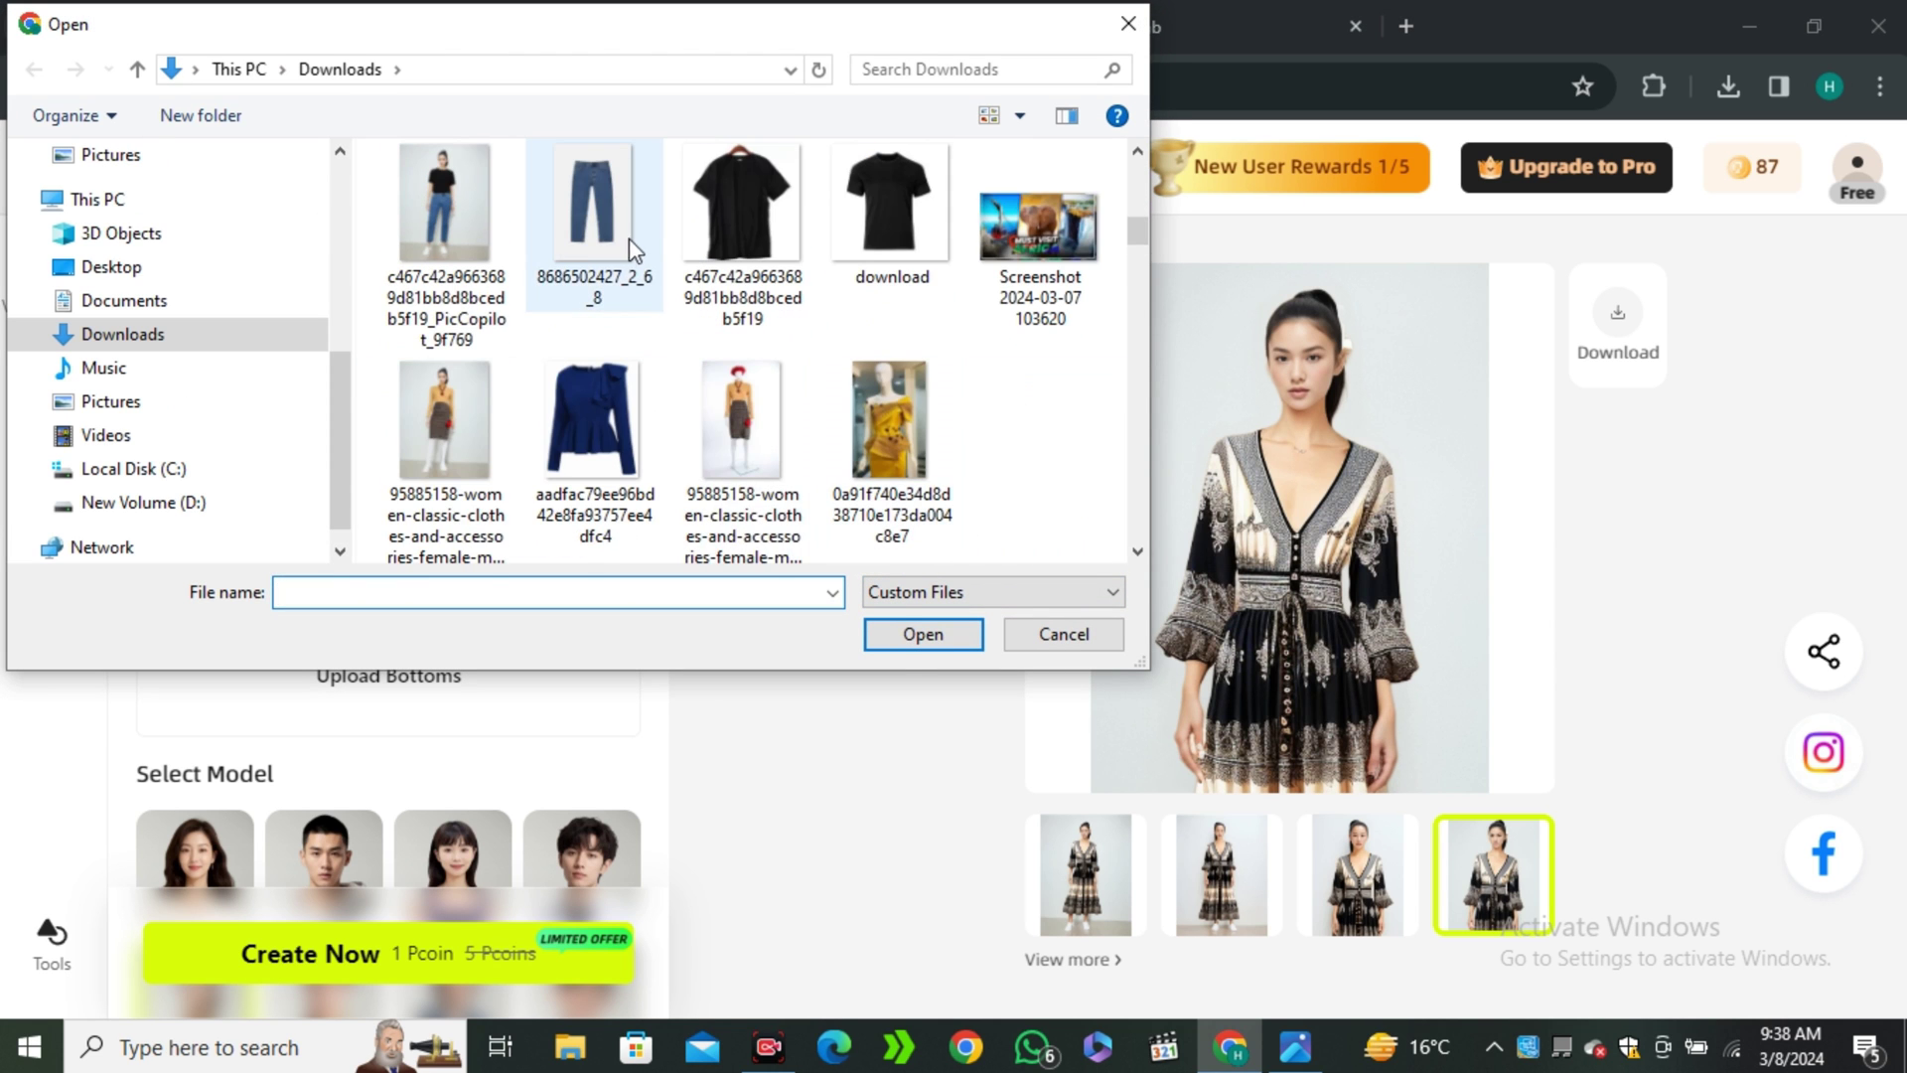
left_click(923, 634)
scroll(639, 668, "down", 3)
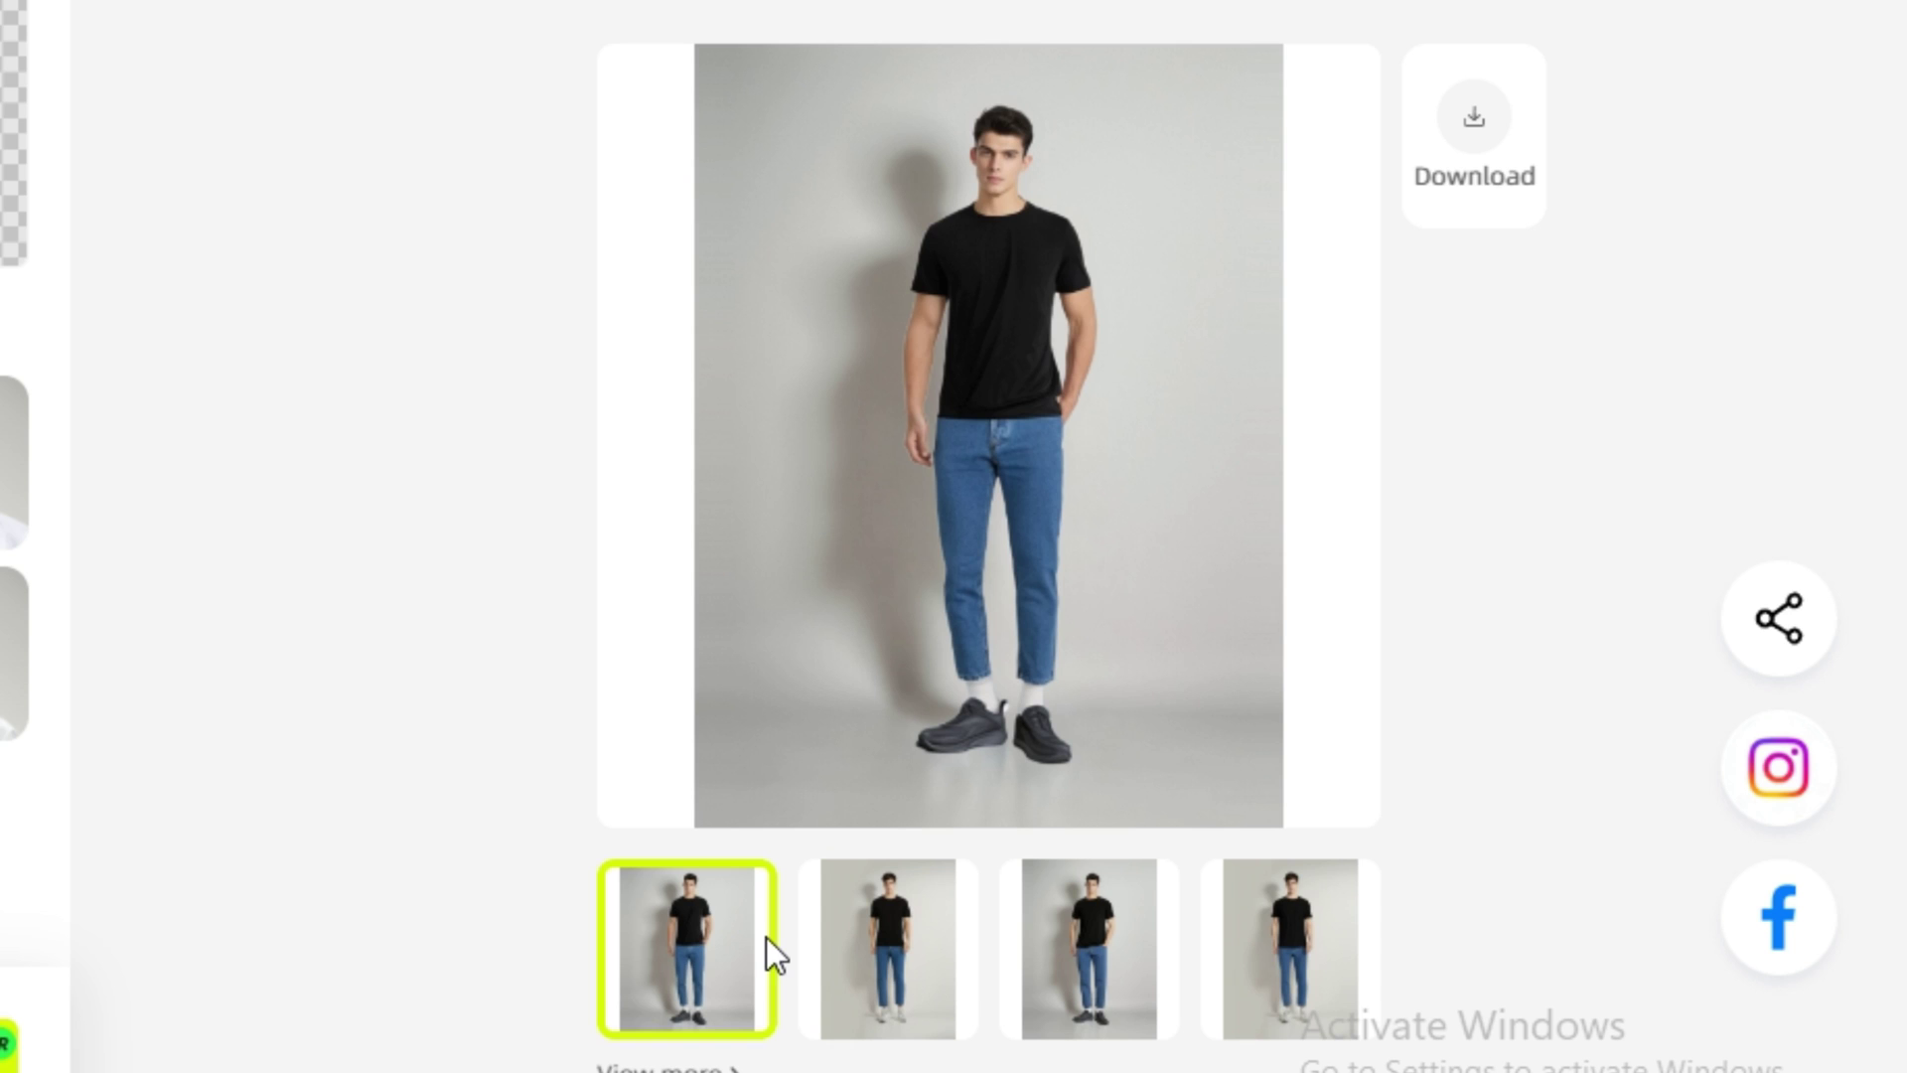
Cycle through the four try-on variations of the male model, ending on the first.
left_click(878, 983)
left_click(1092, 968)
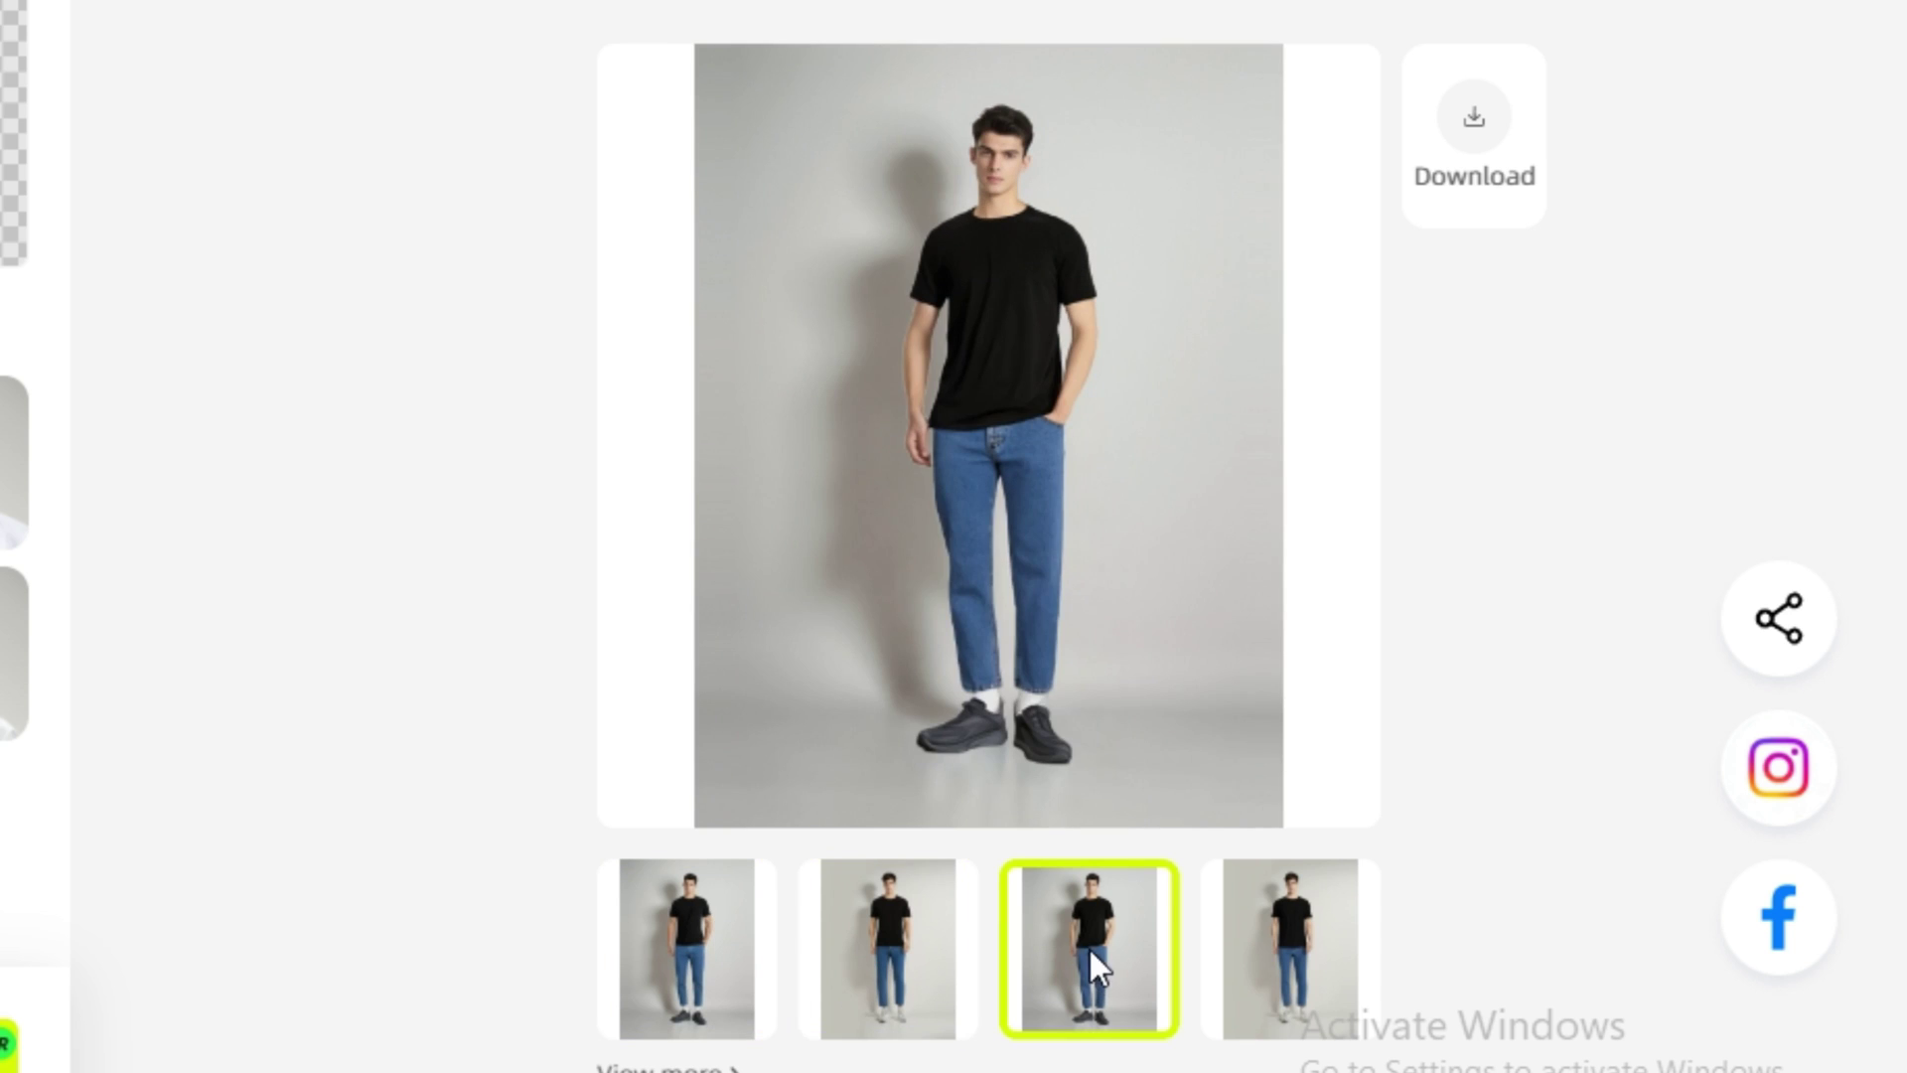
left_click(1294, 969)
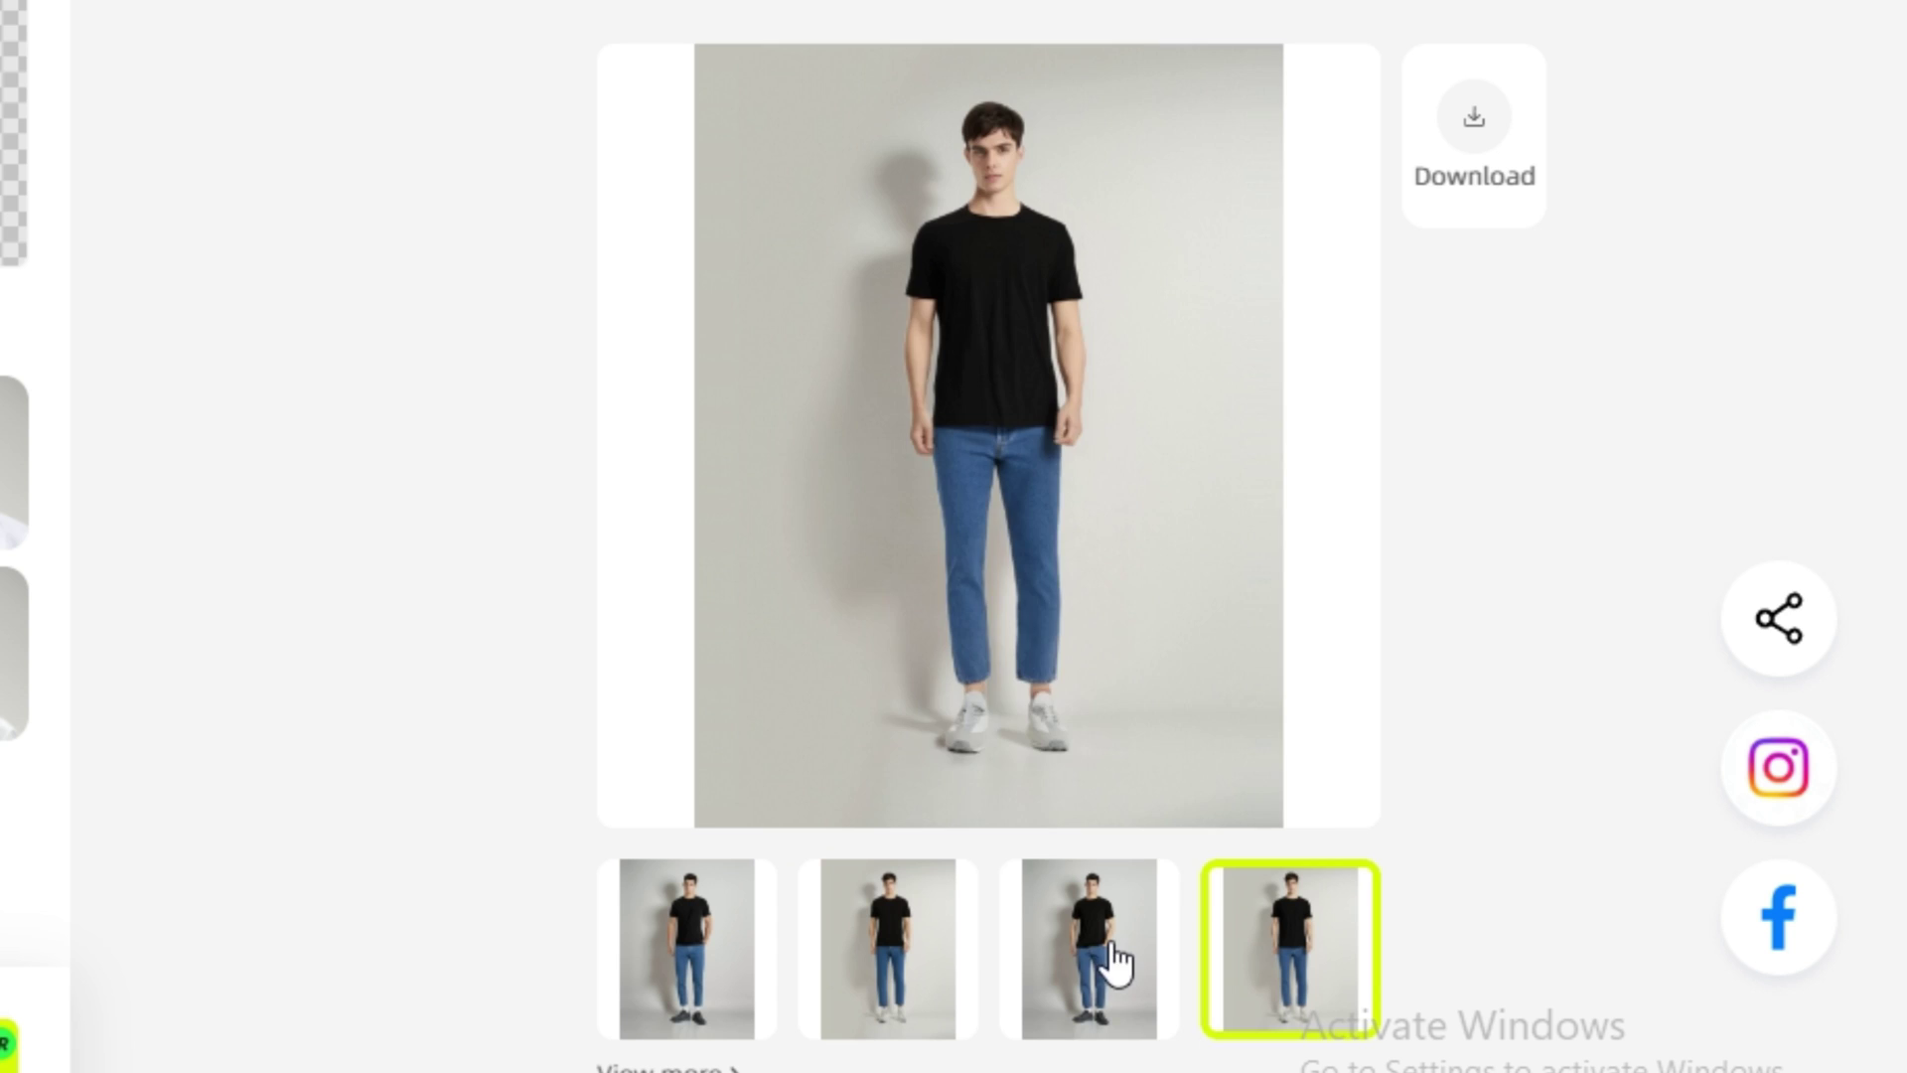
left_click(1112, 951)
left_click(860, 968)
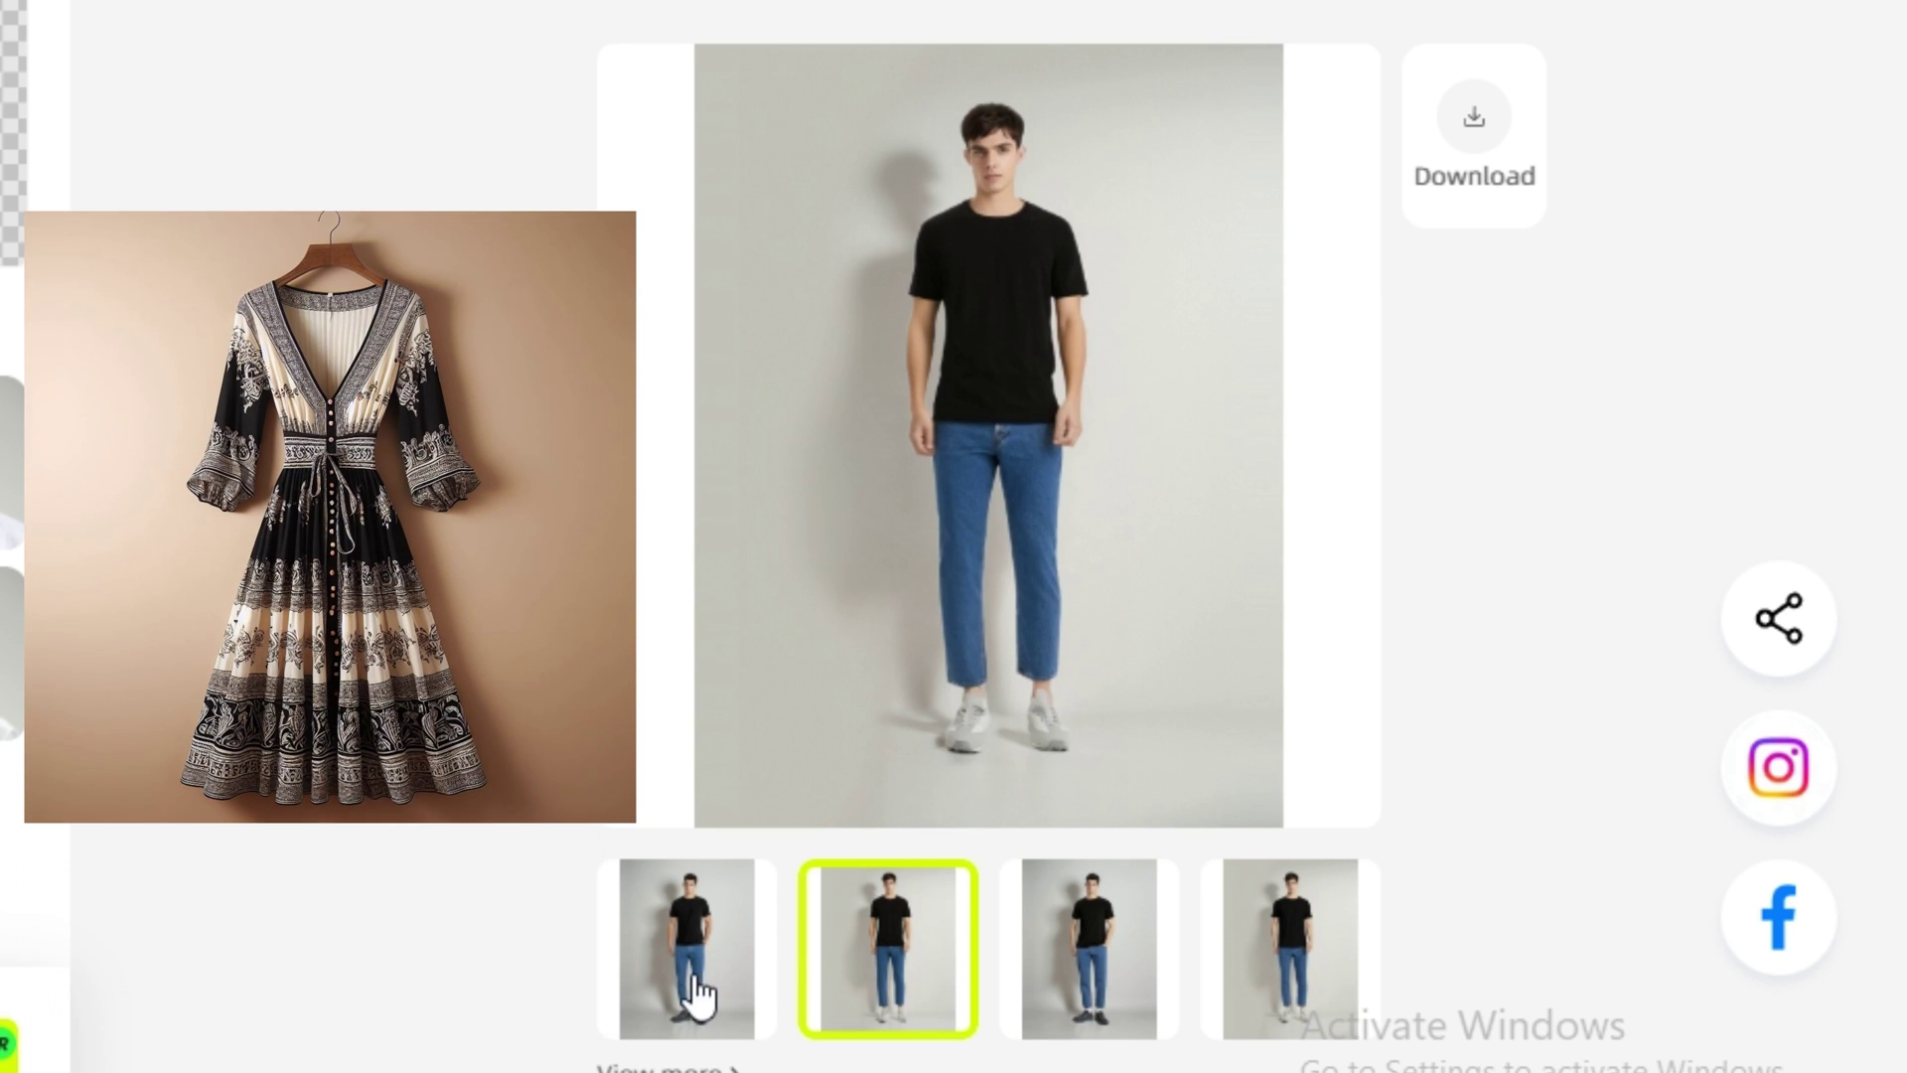
left_click(700, 993)
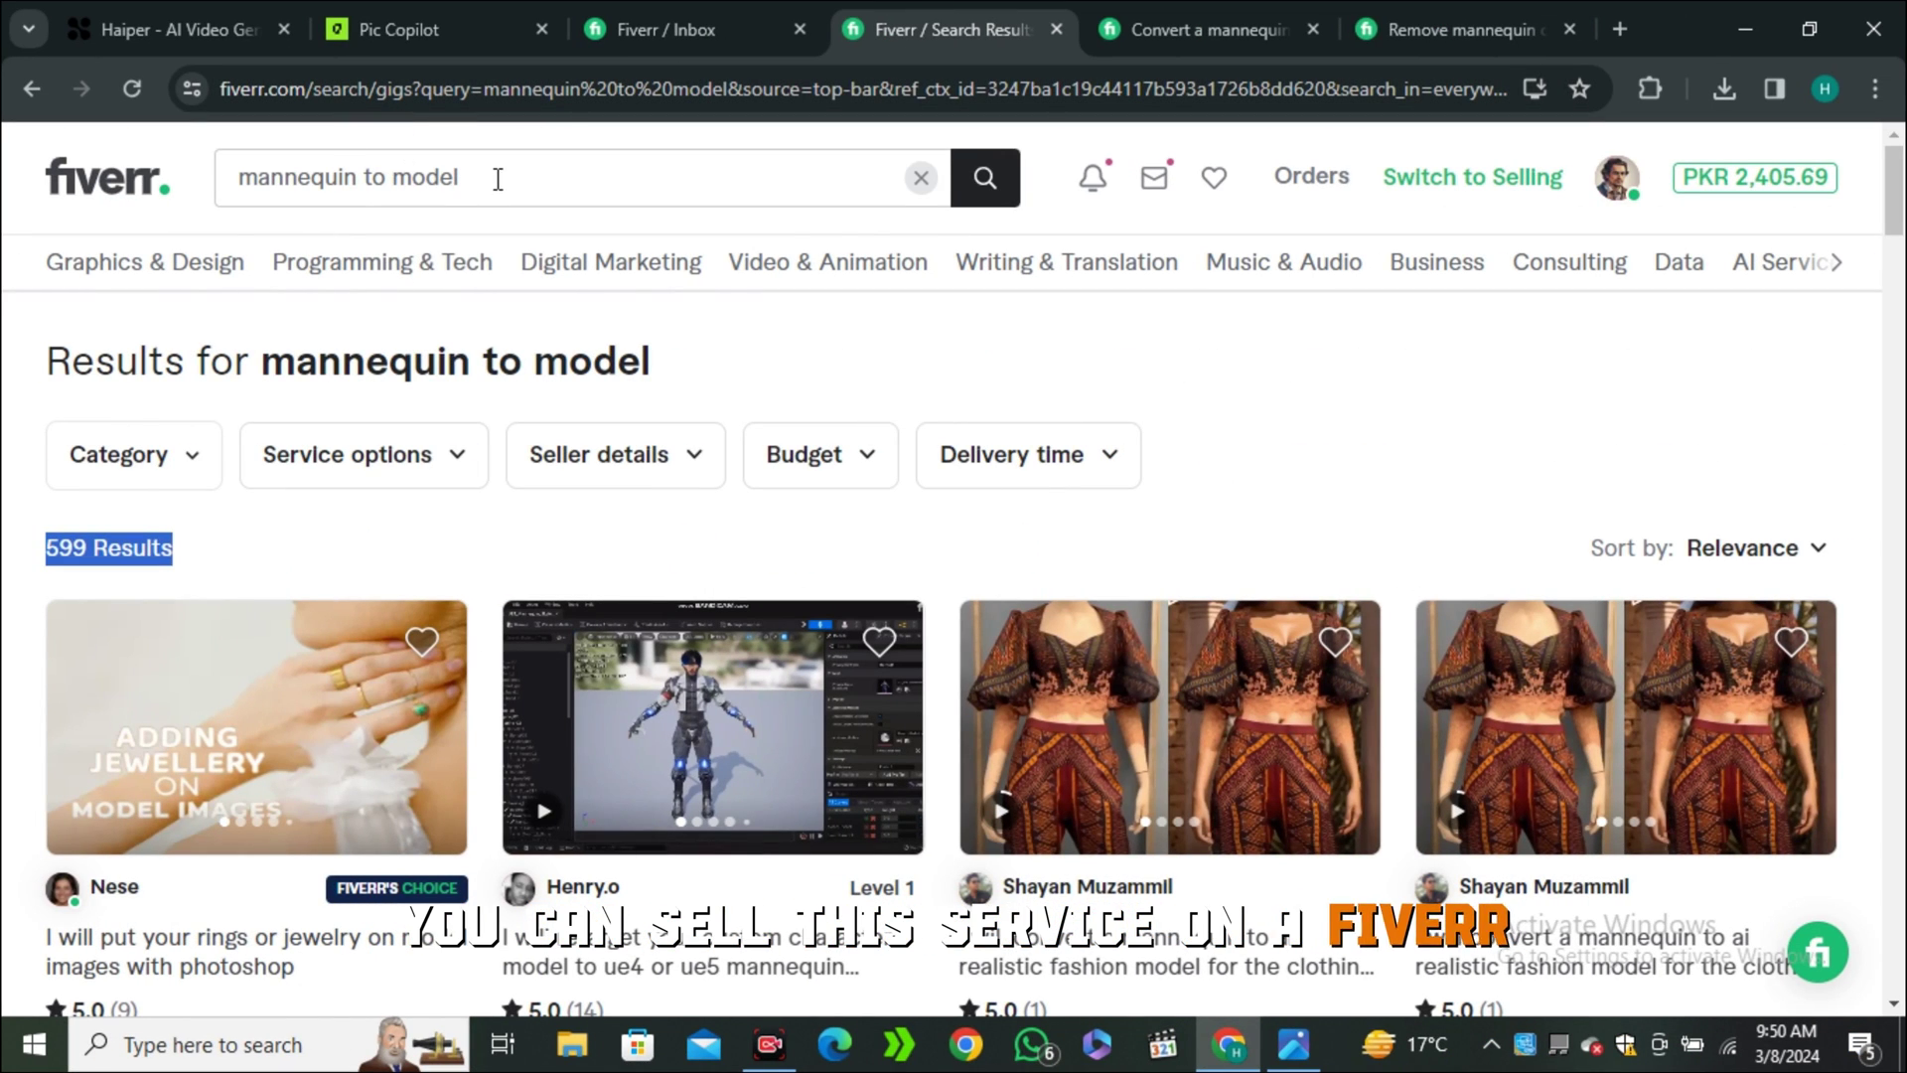
Highlight the 'mannequin to model' search phrase and the 599 Results count on Fiverr.
left_click_drag(498, 180, 251, 183)
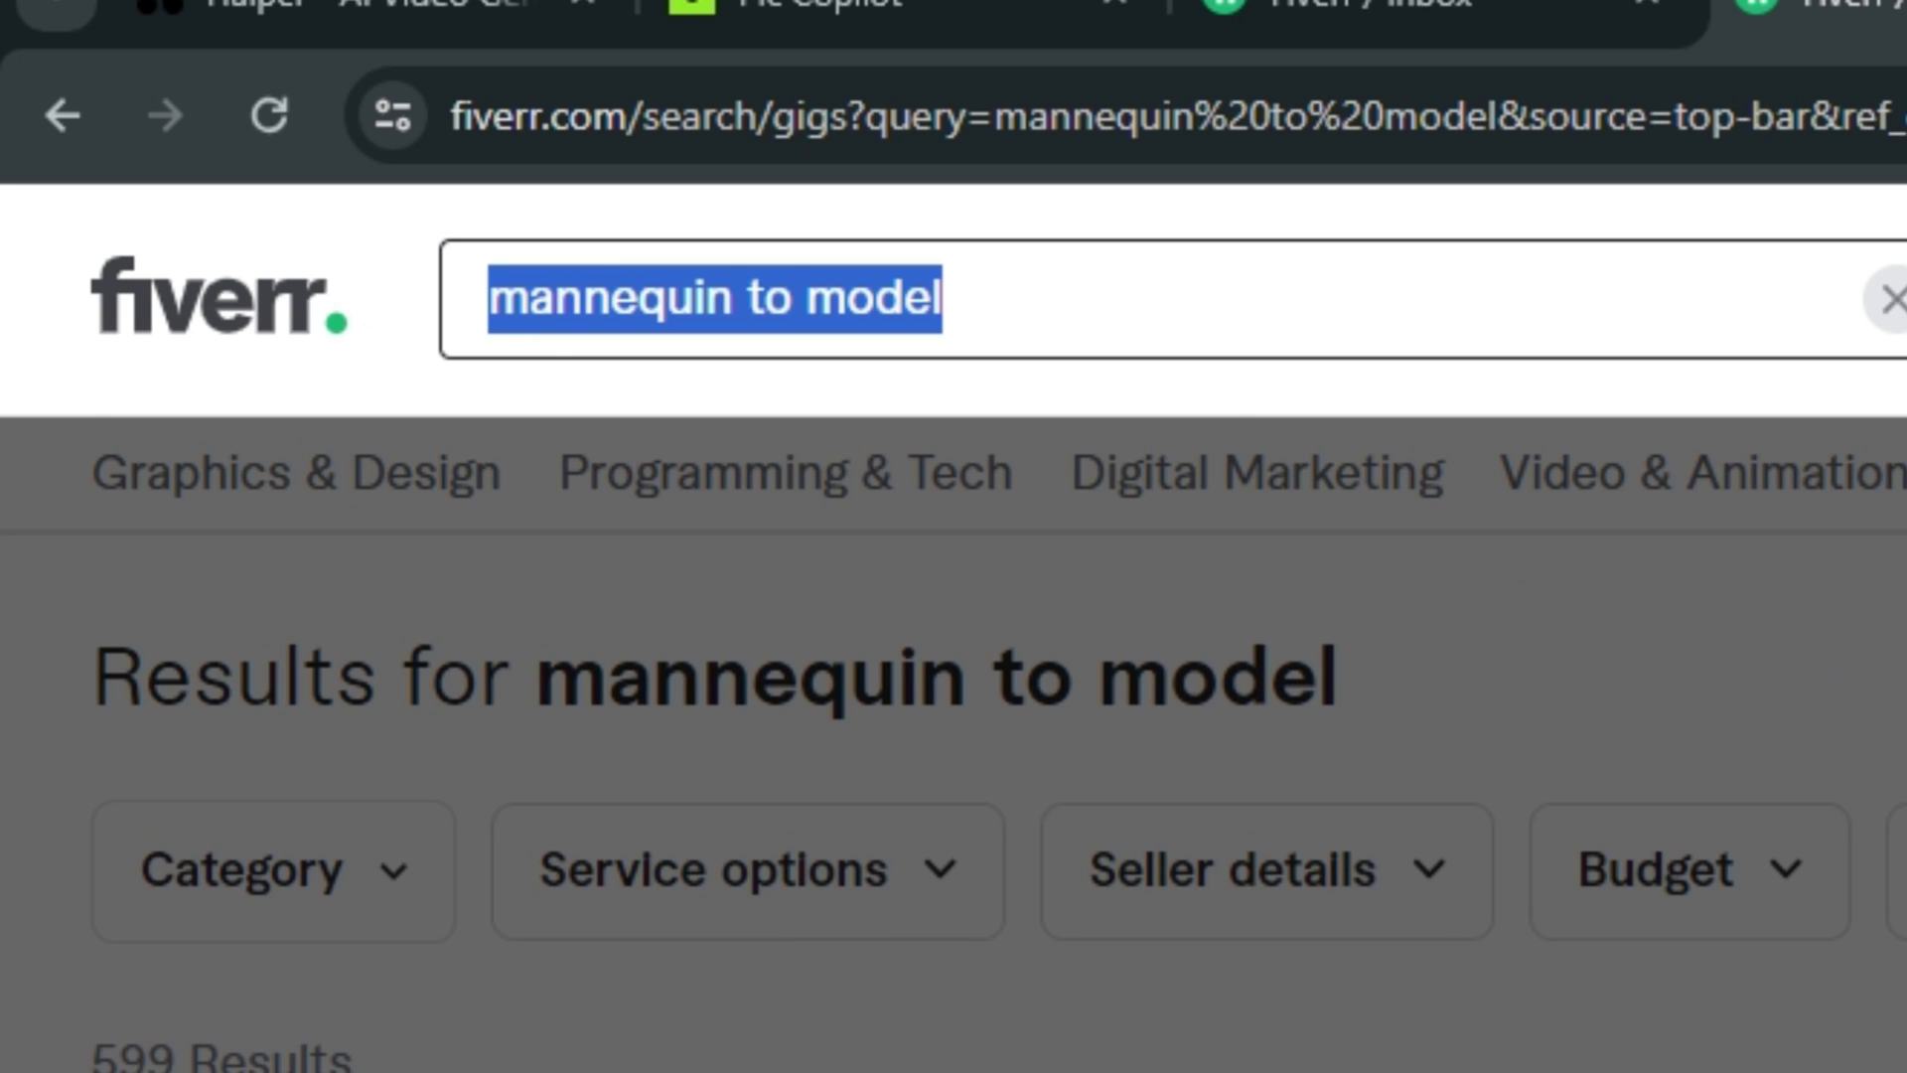
left_click(1336, 1003)
scroll(416, 870, "down", 4)
scroll(651, 1062, "up", 4)
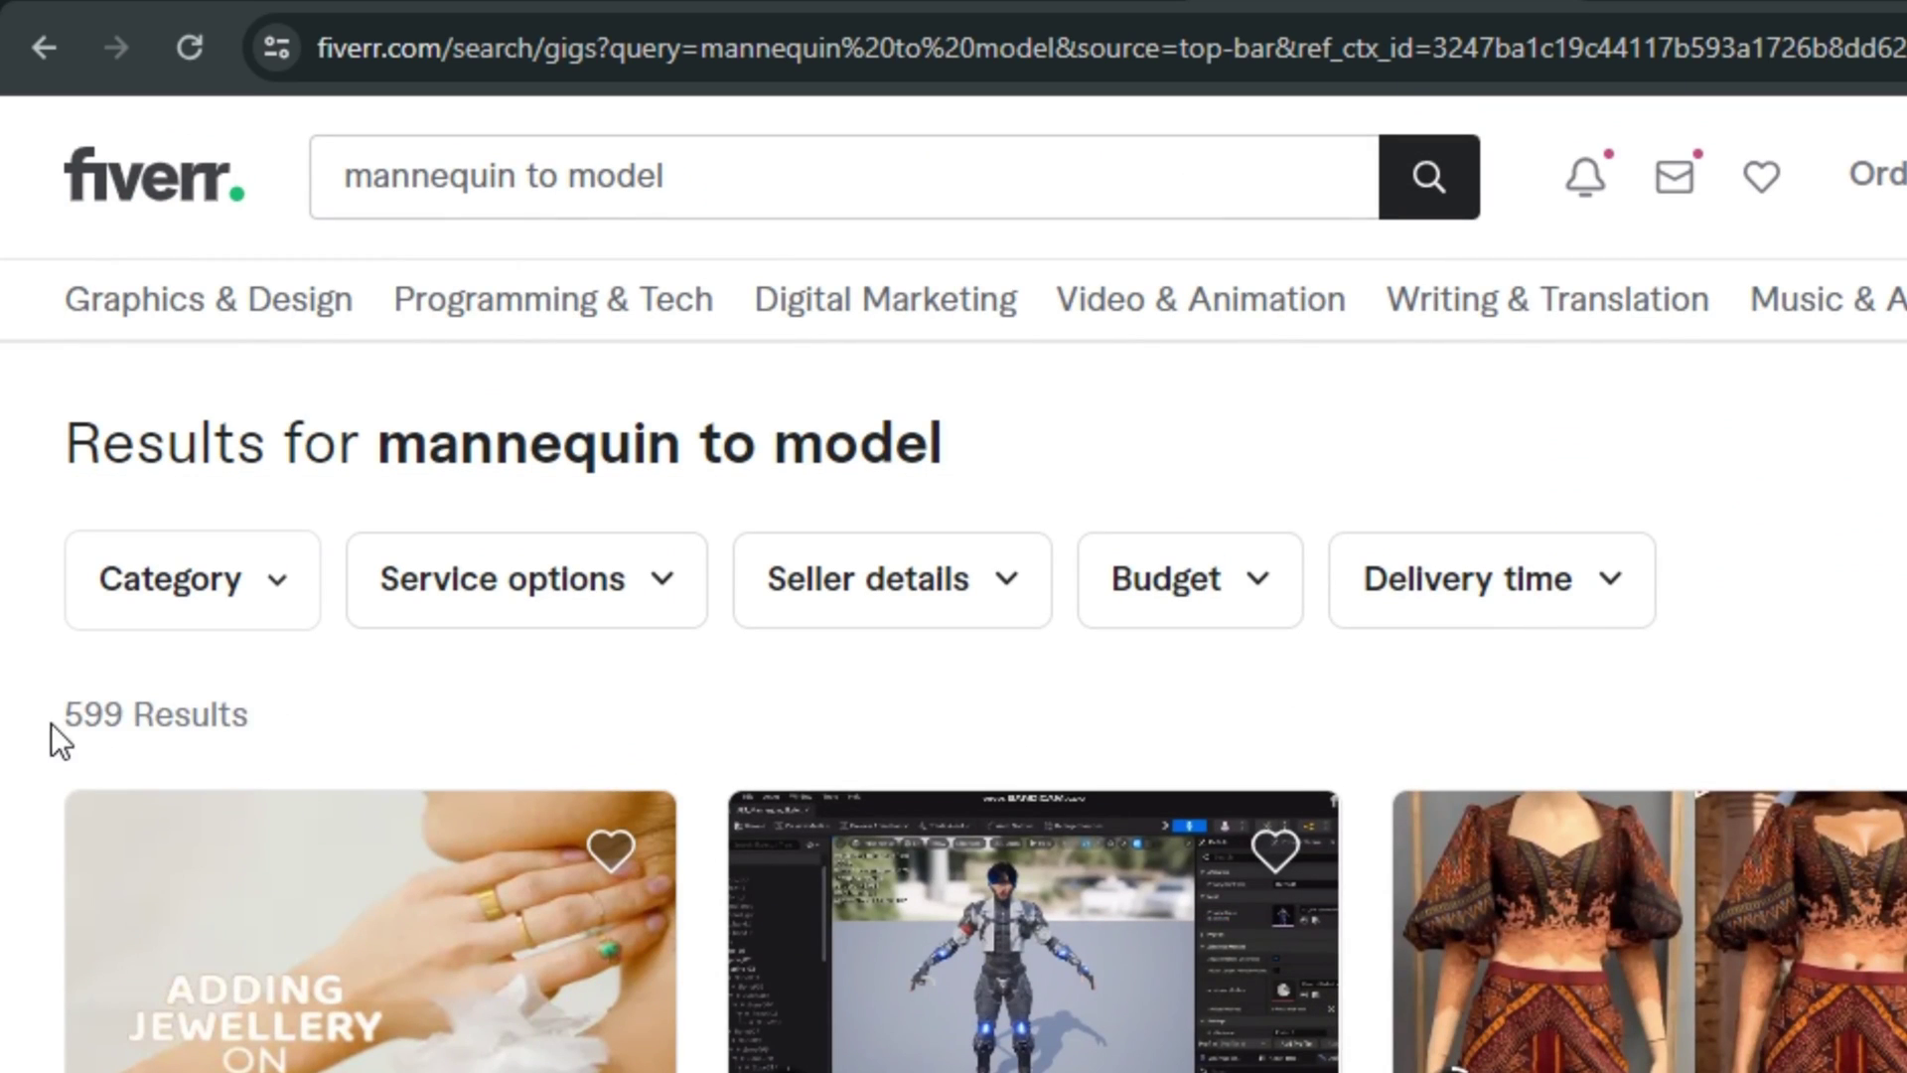
left_click(736, 709)
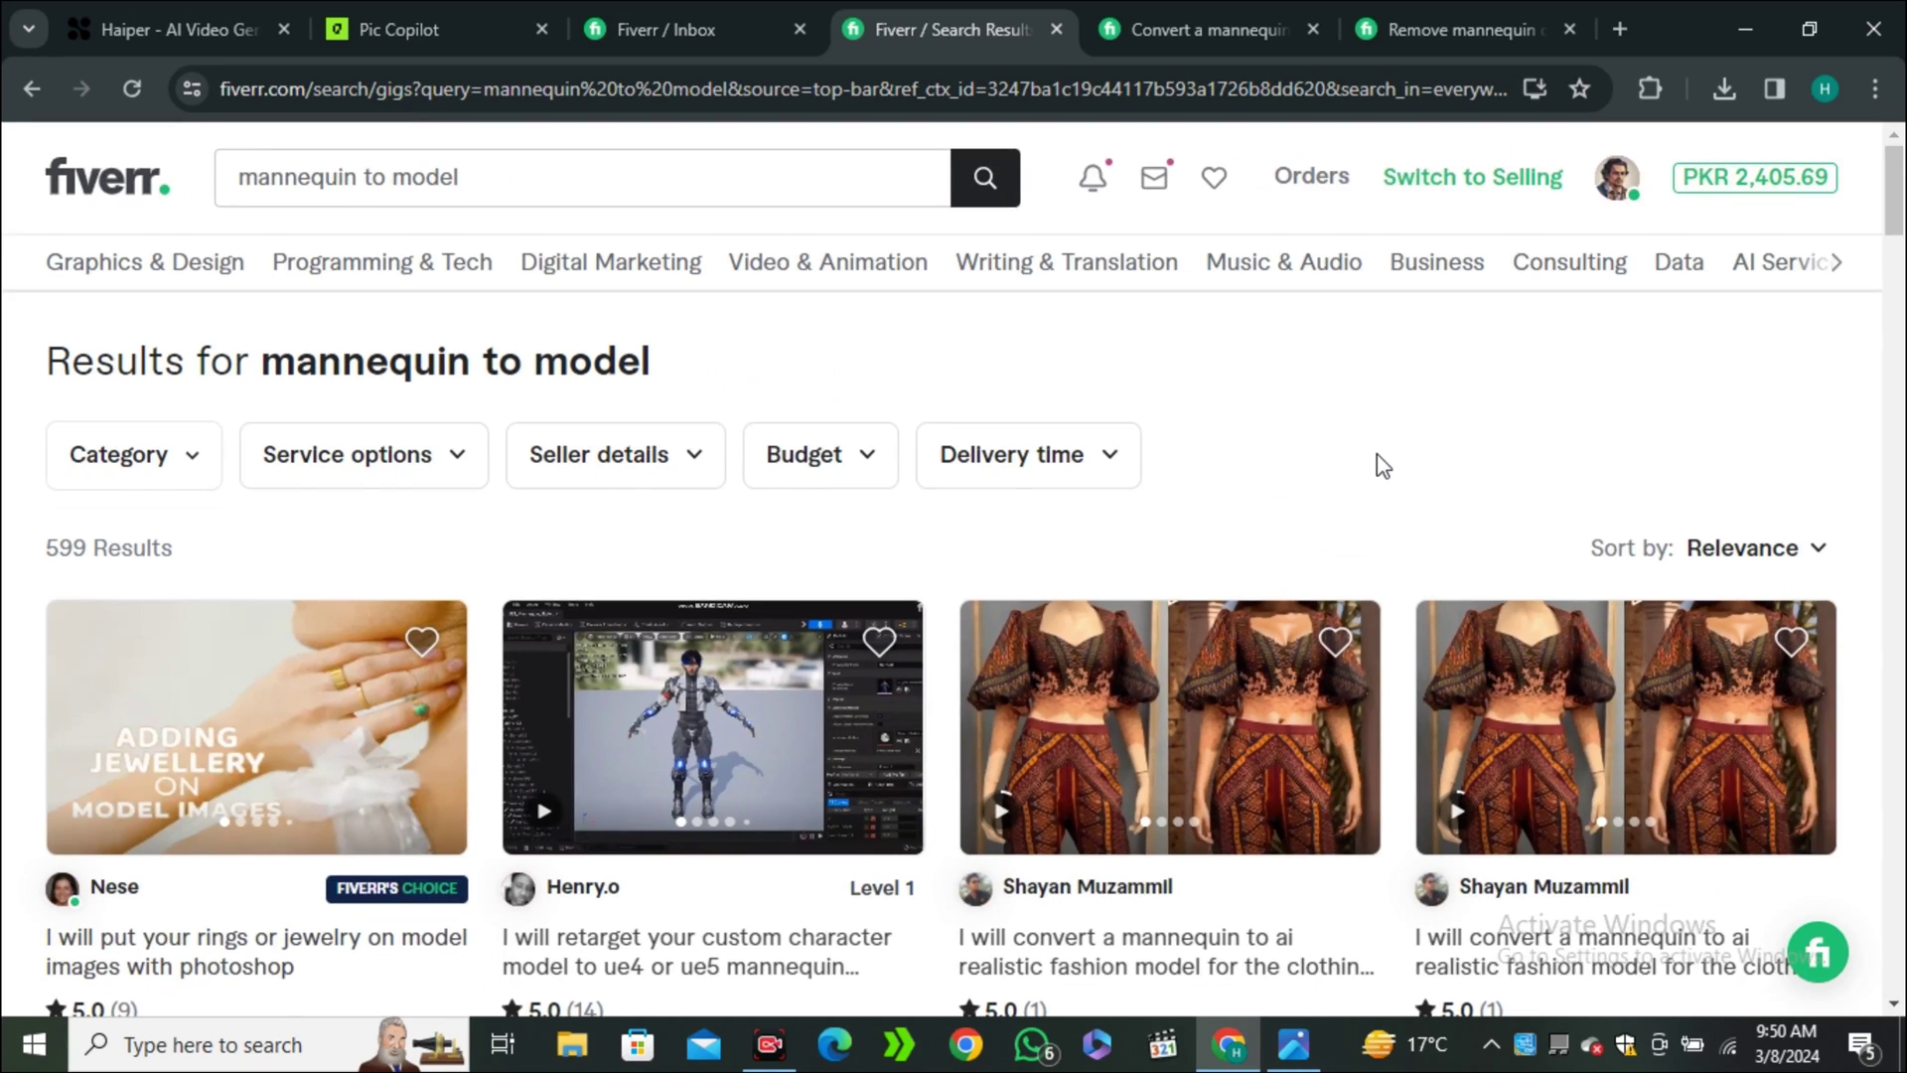
scroll(1777, 695, "down", 2)
Browse the mannequin-to-AI-model gig's gallery examples, then return to the search results.
left_click(1091, 16)
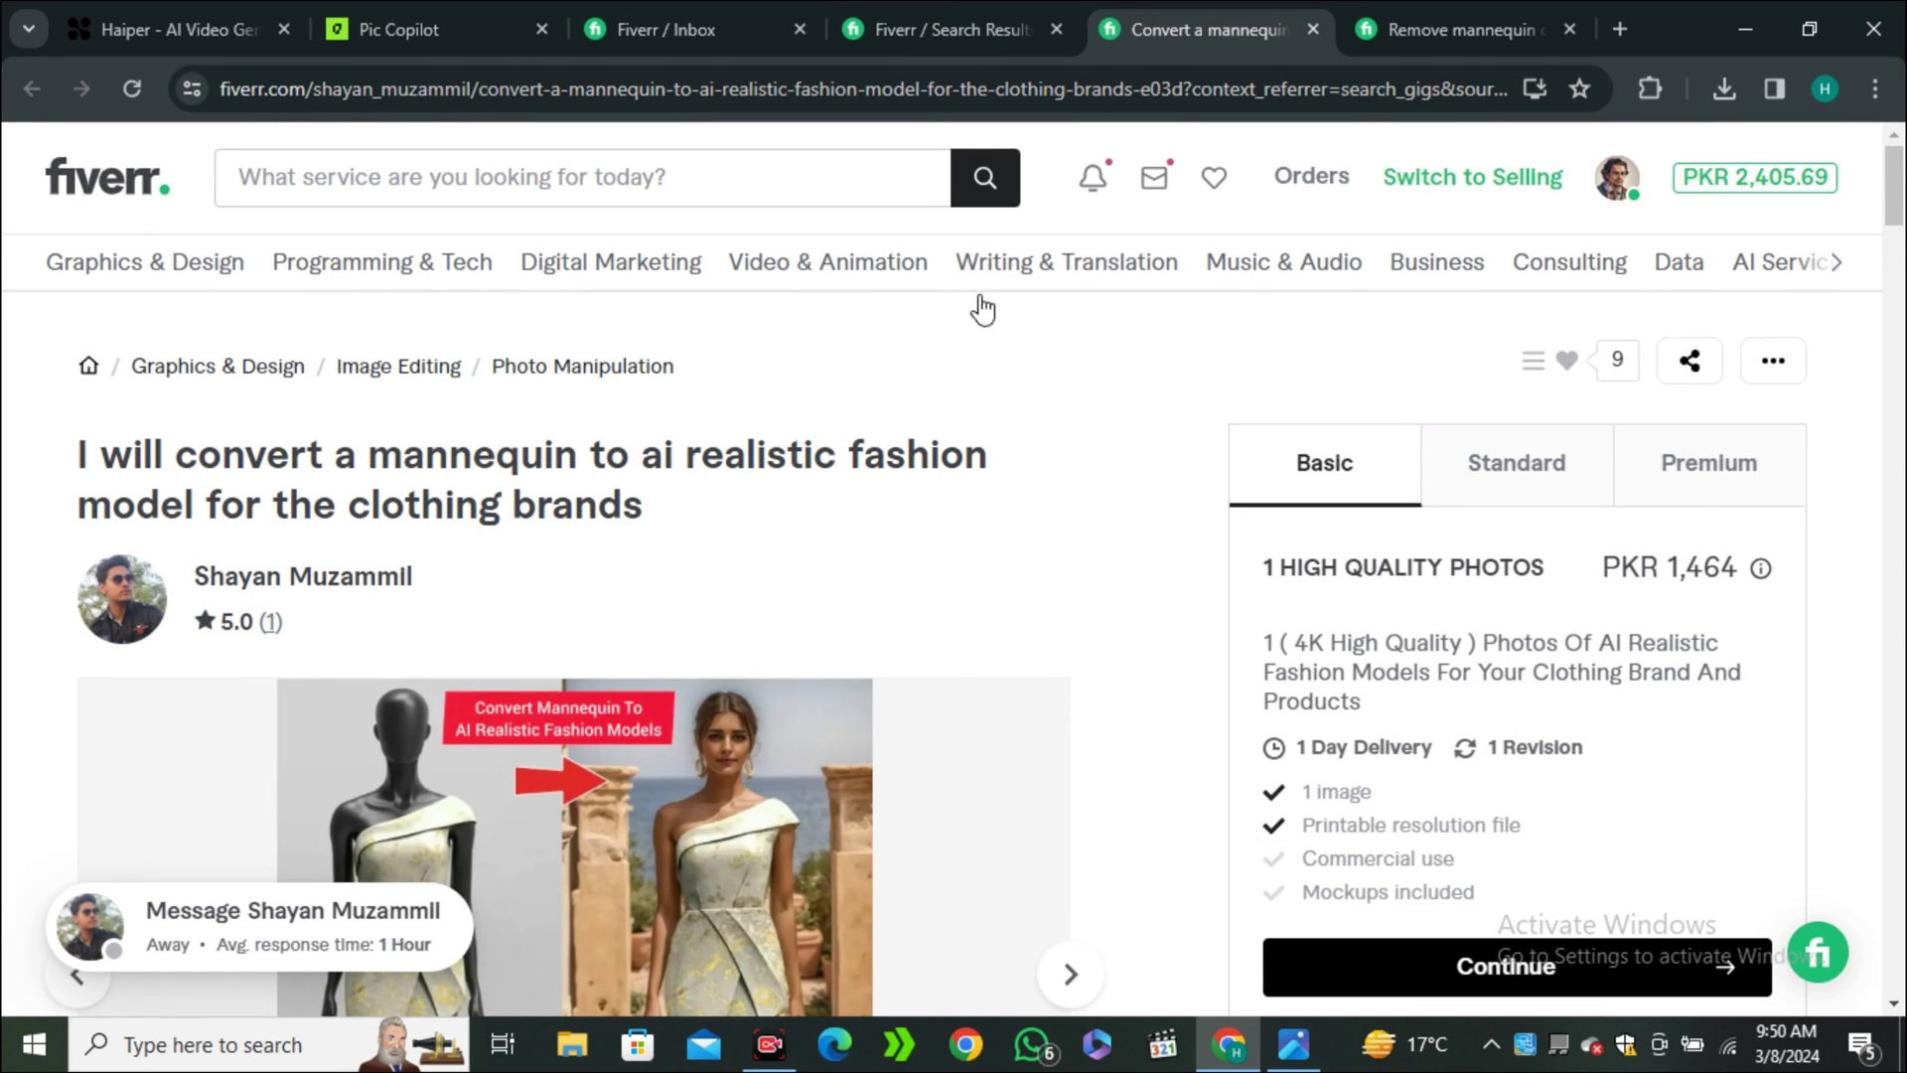
scroll(365, 545, "down", 1)
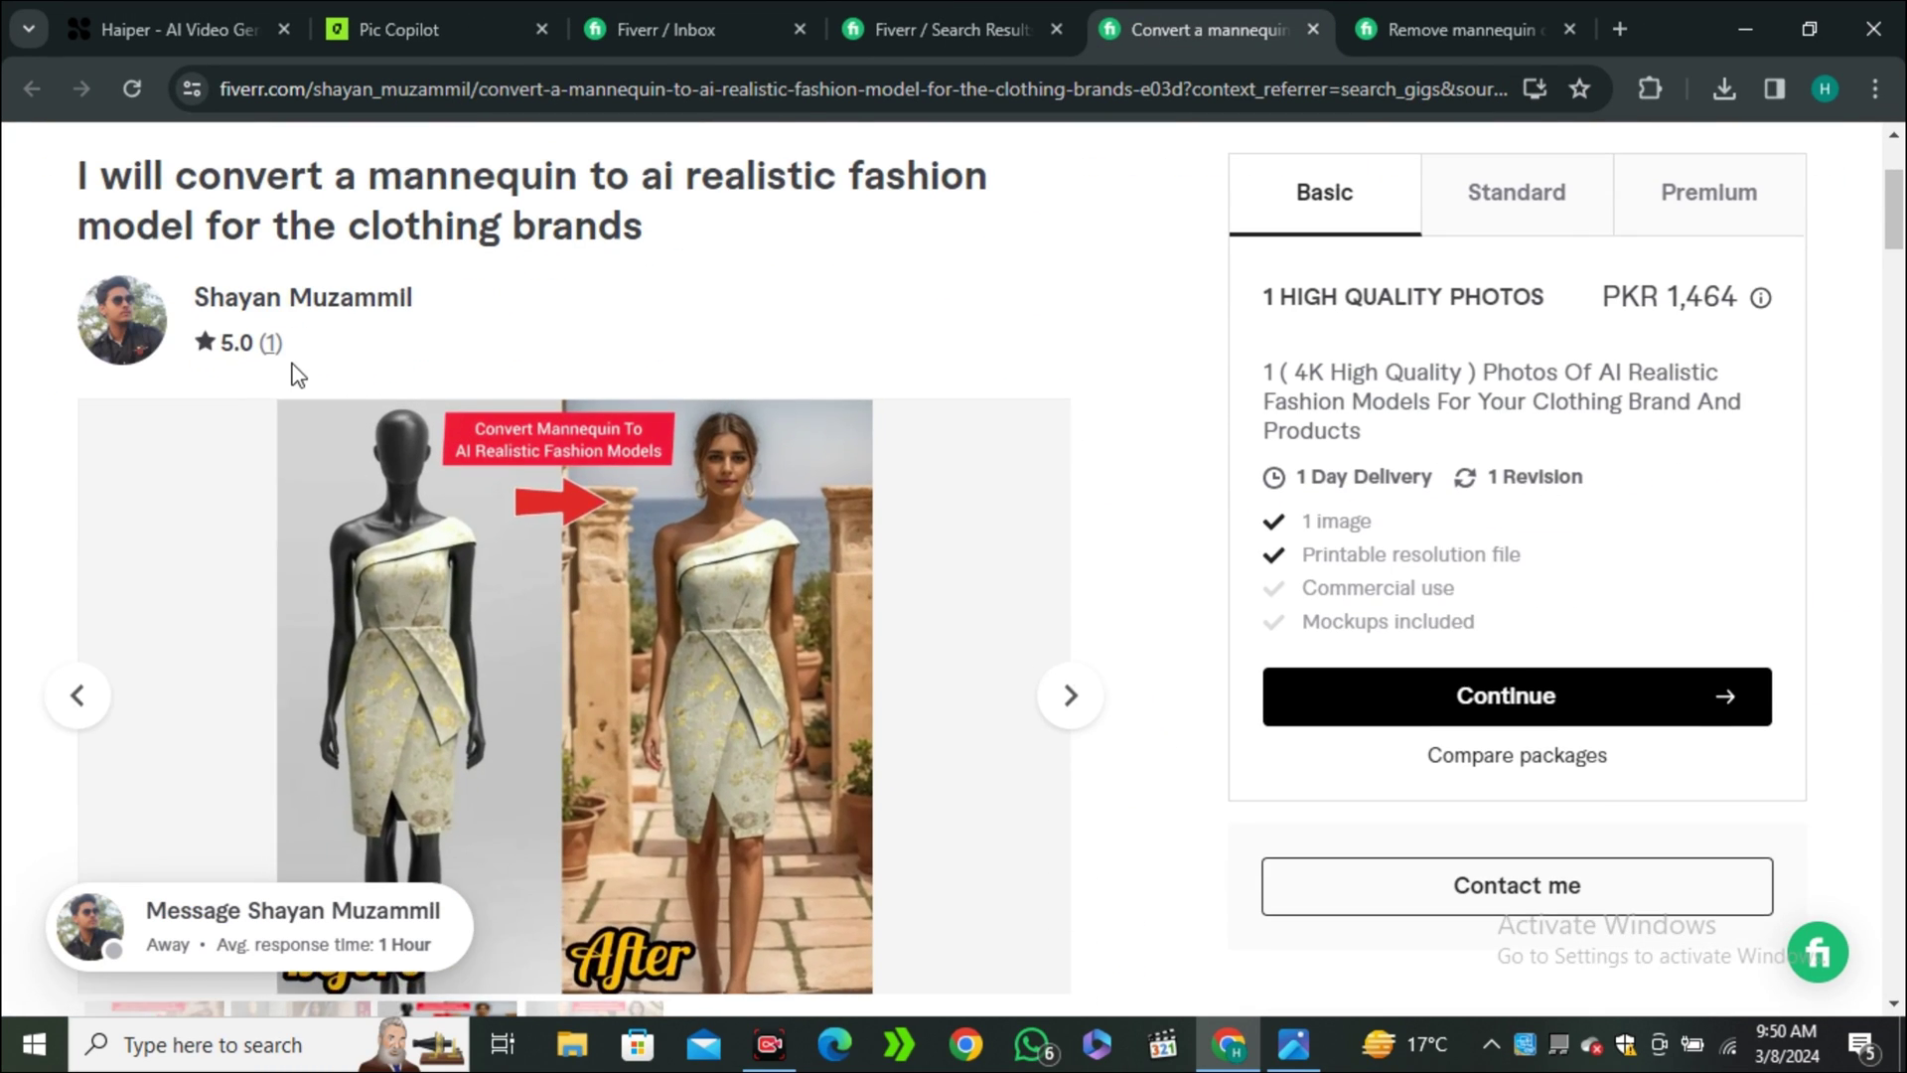
scroll(389, 532, "down", 1)
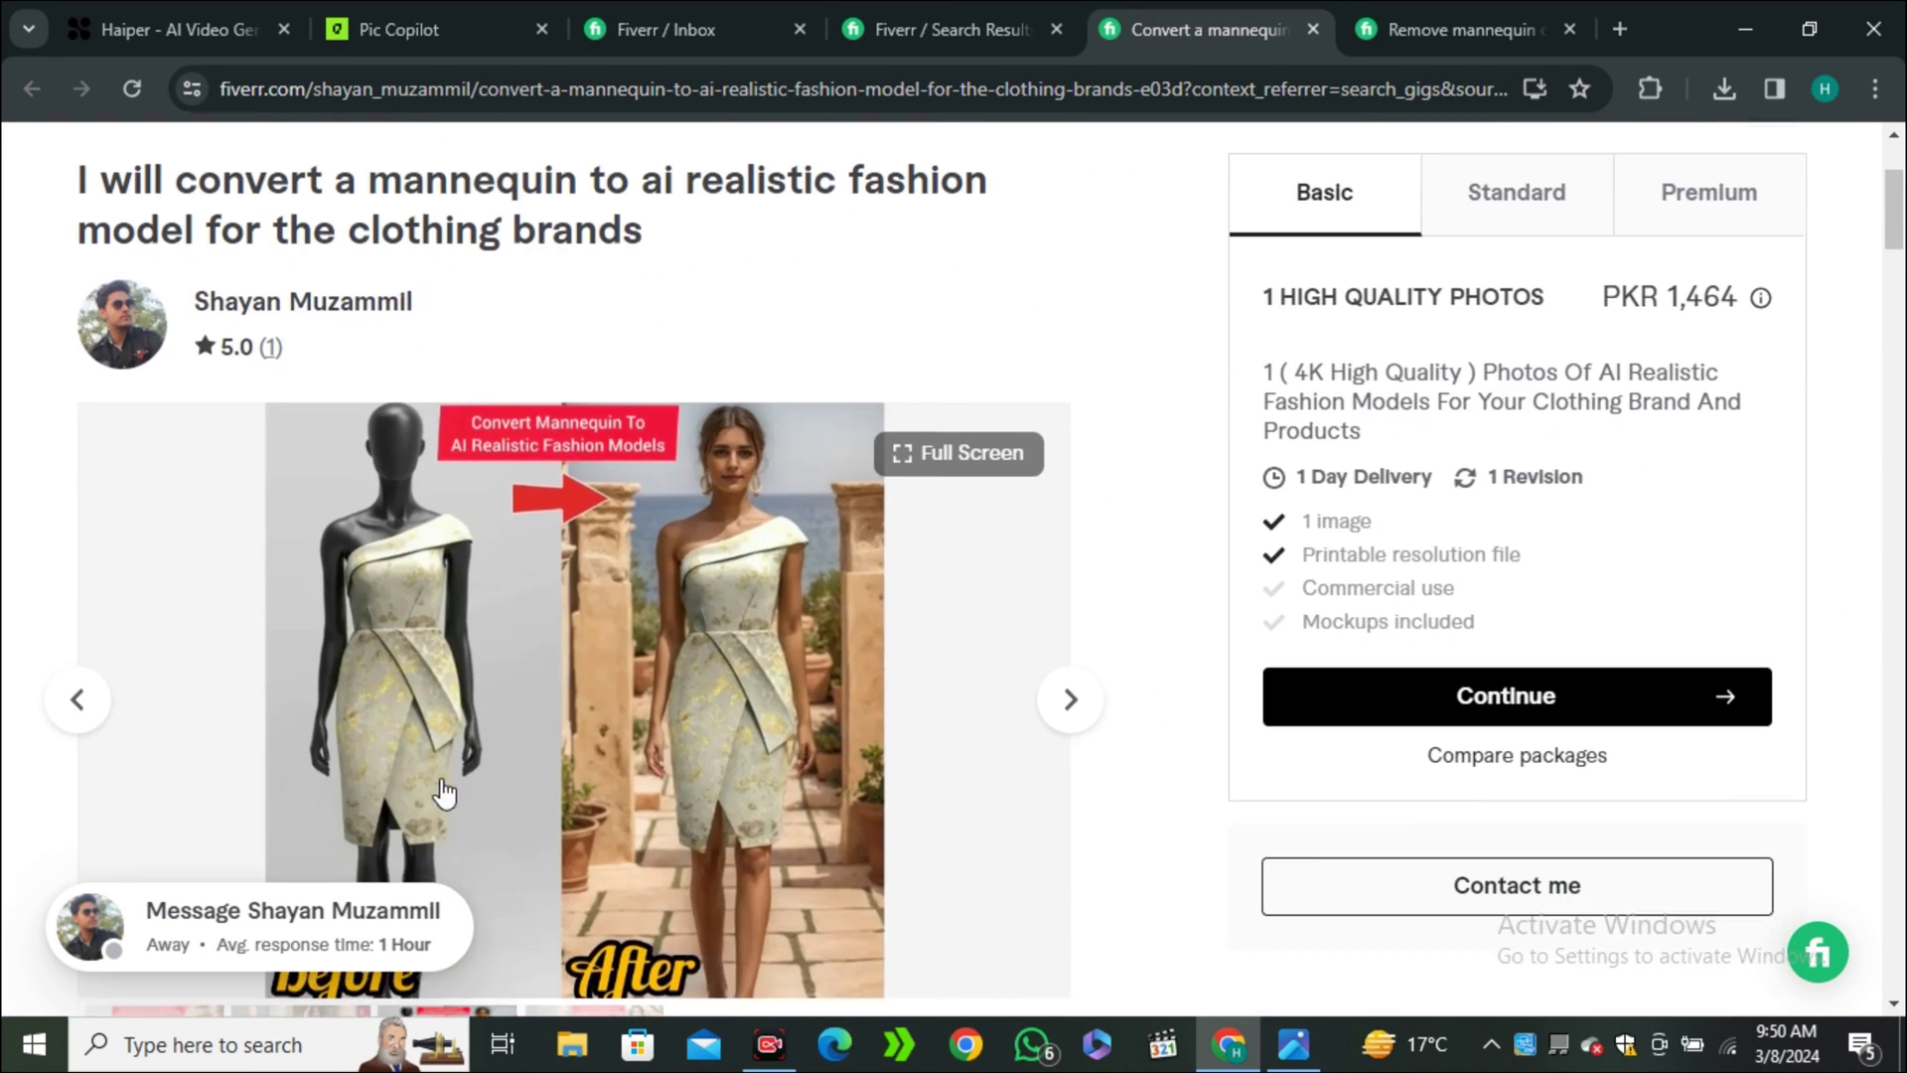
left_click(104, 694)
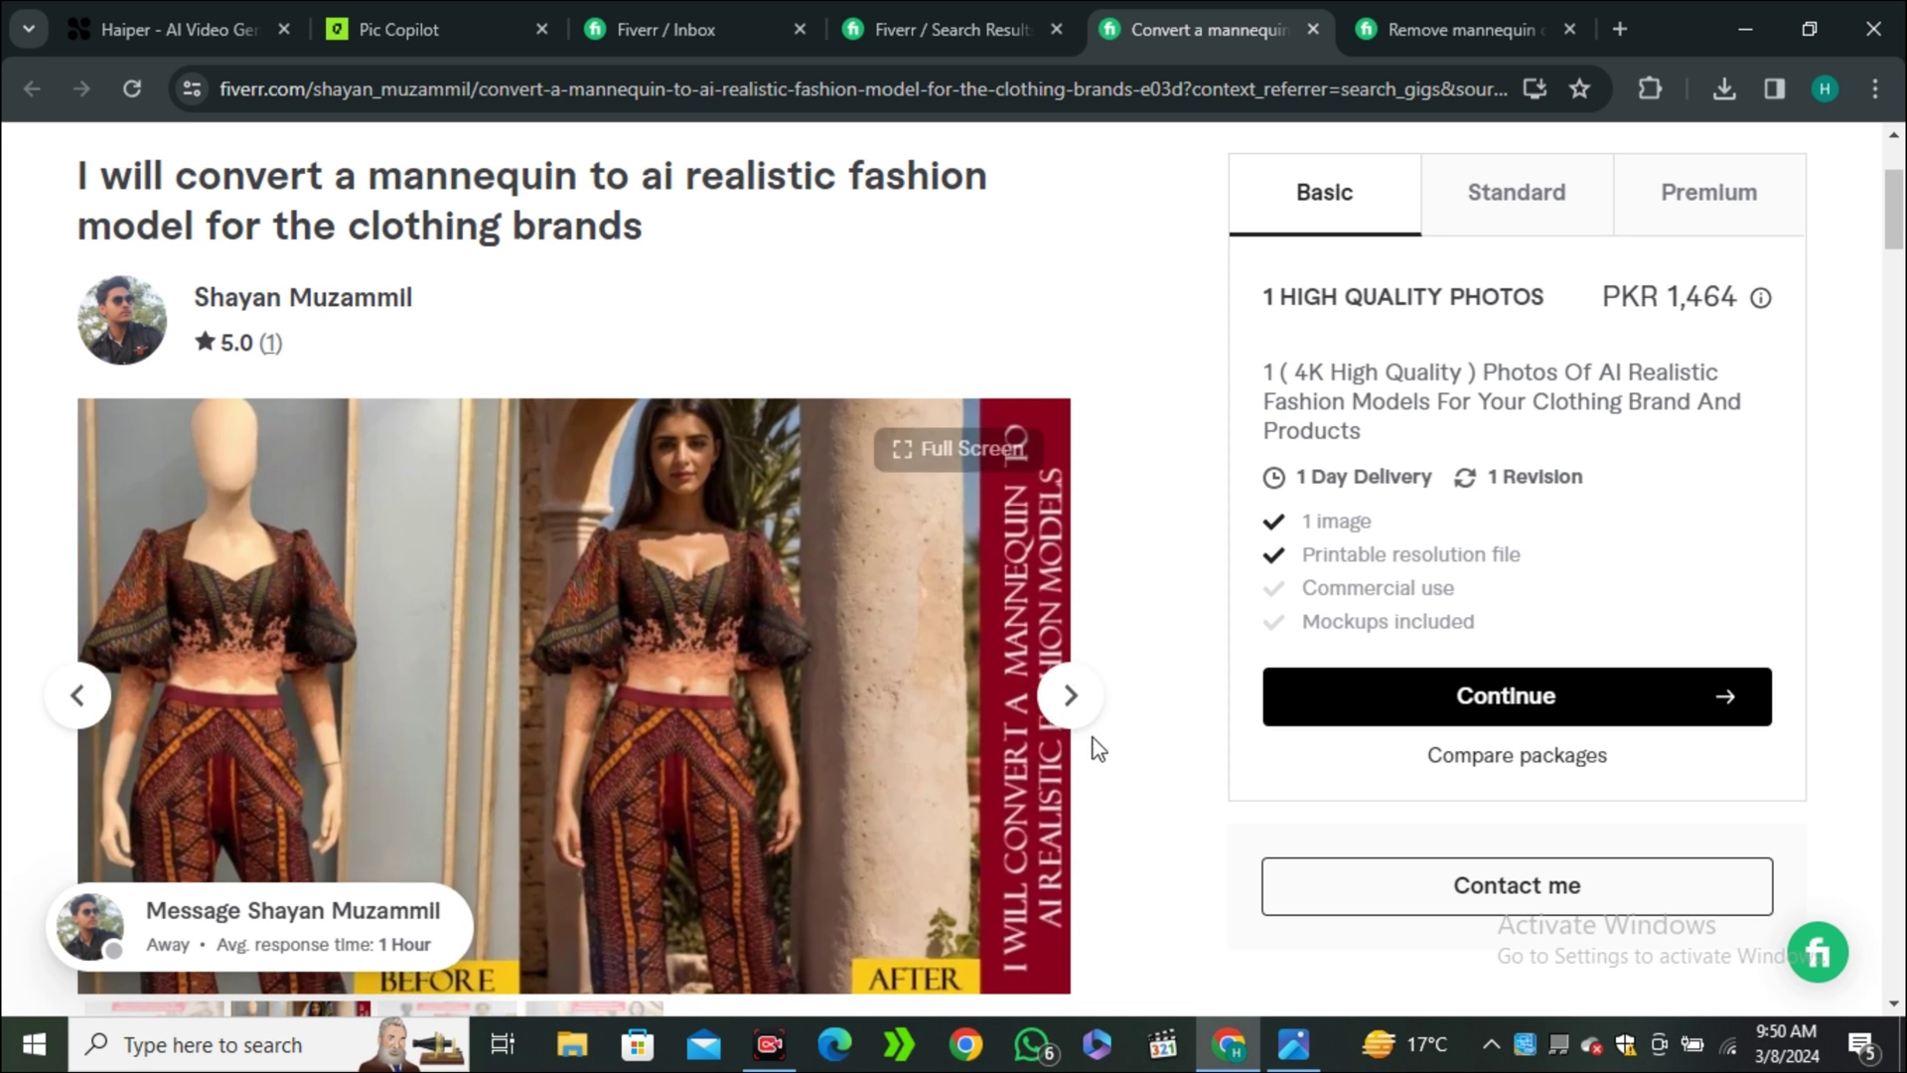
left_click(1079, 723)
left_click(1081, 725)
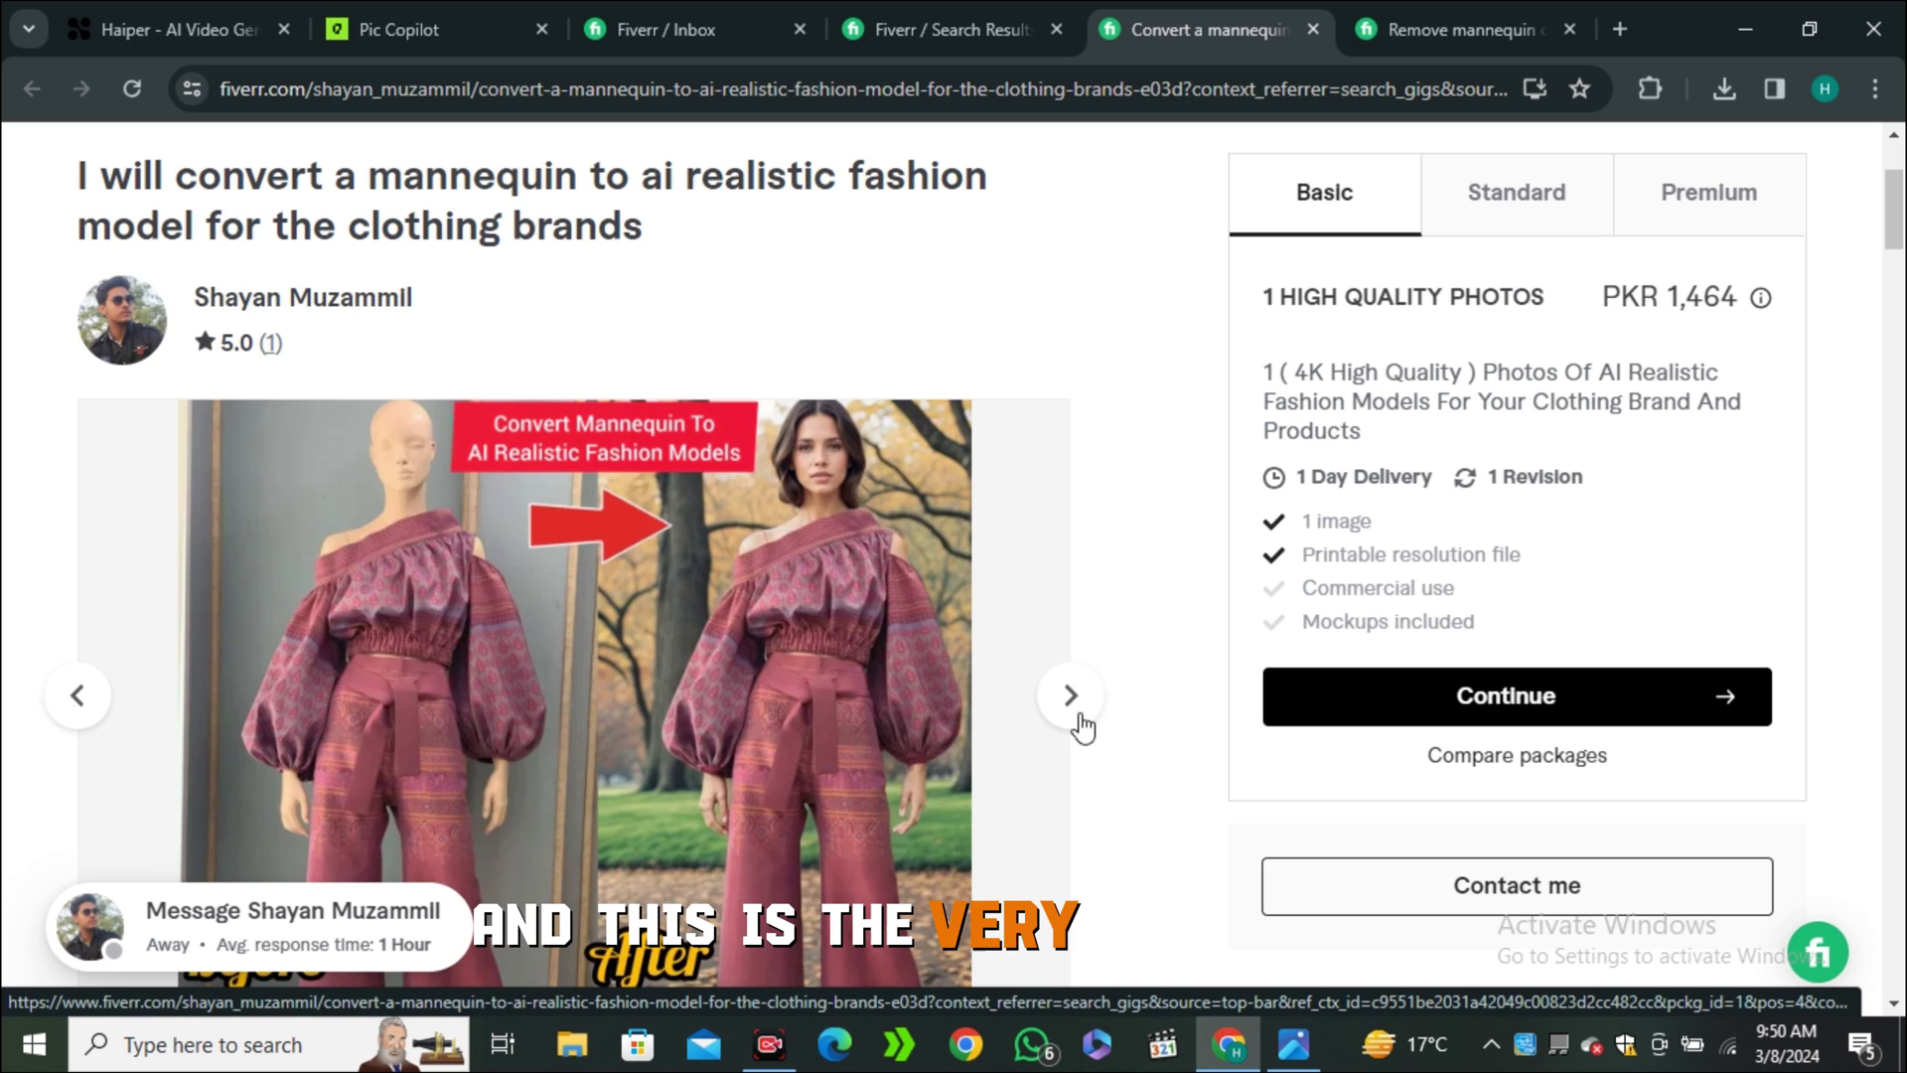
scroll(1142, 695, "down", 3)
scroll(1106, 690, "up", 5)
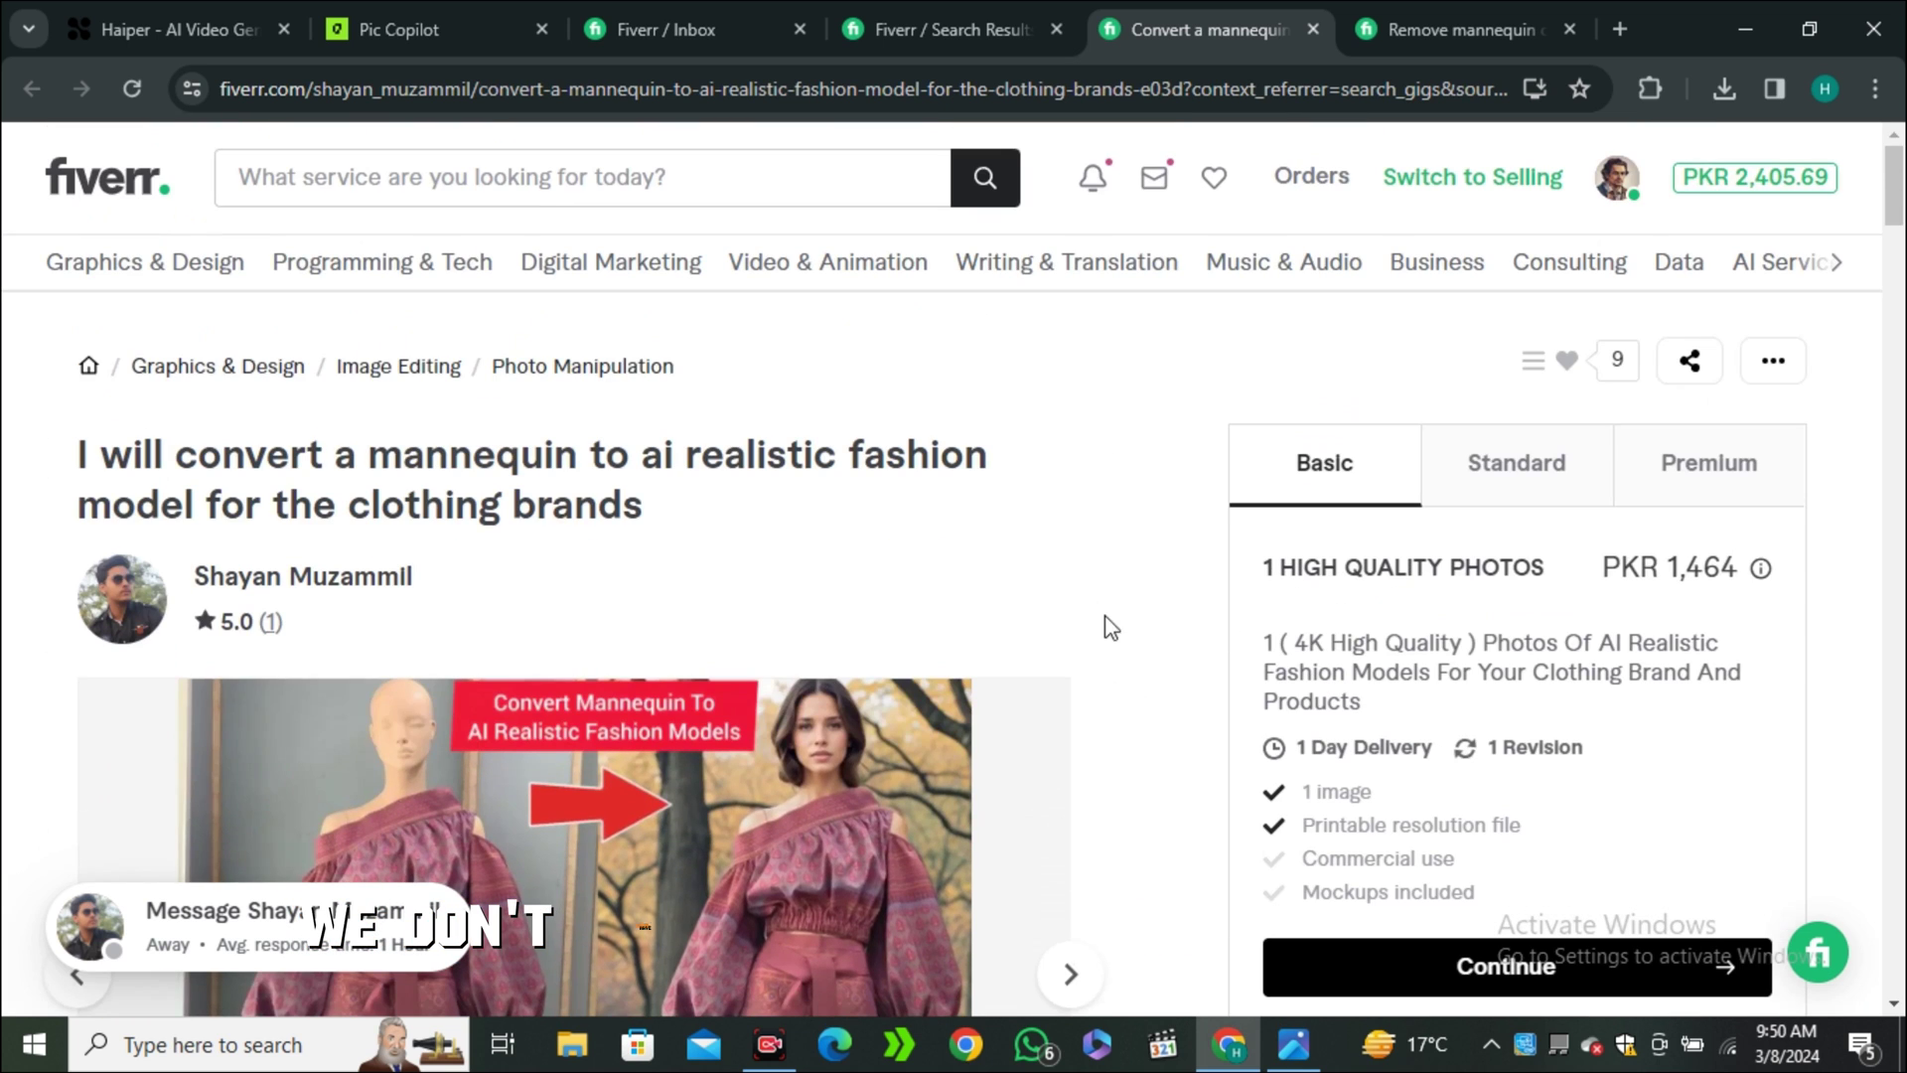
left_click(953, 29)
scroll(158, 456, "up", 2)
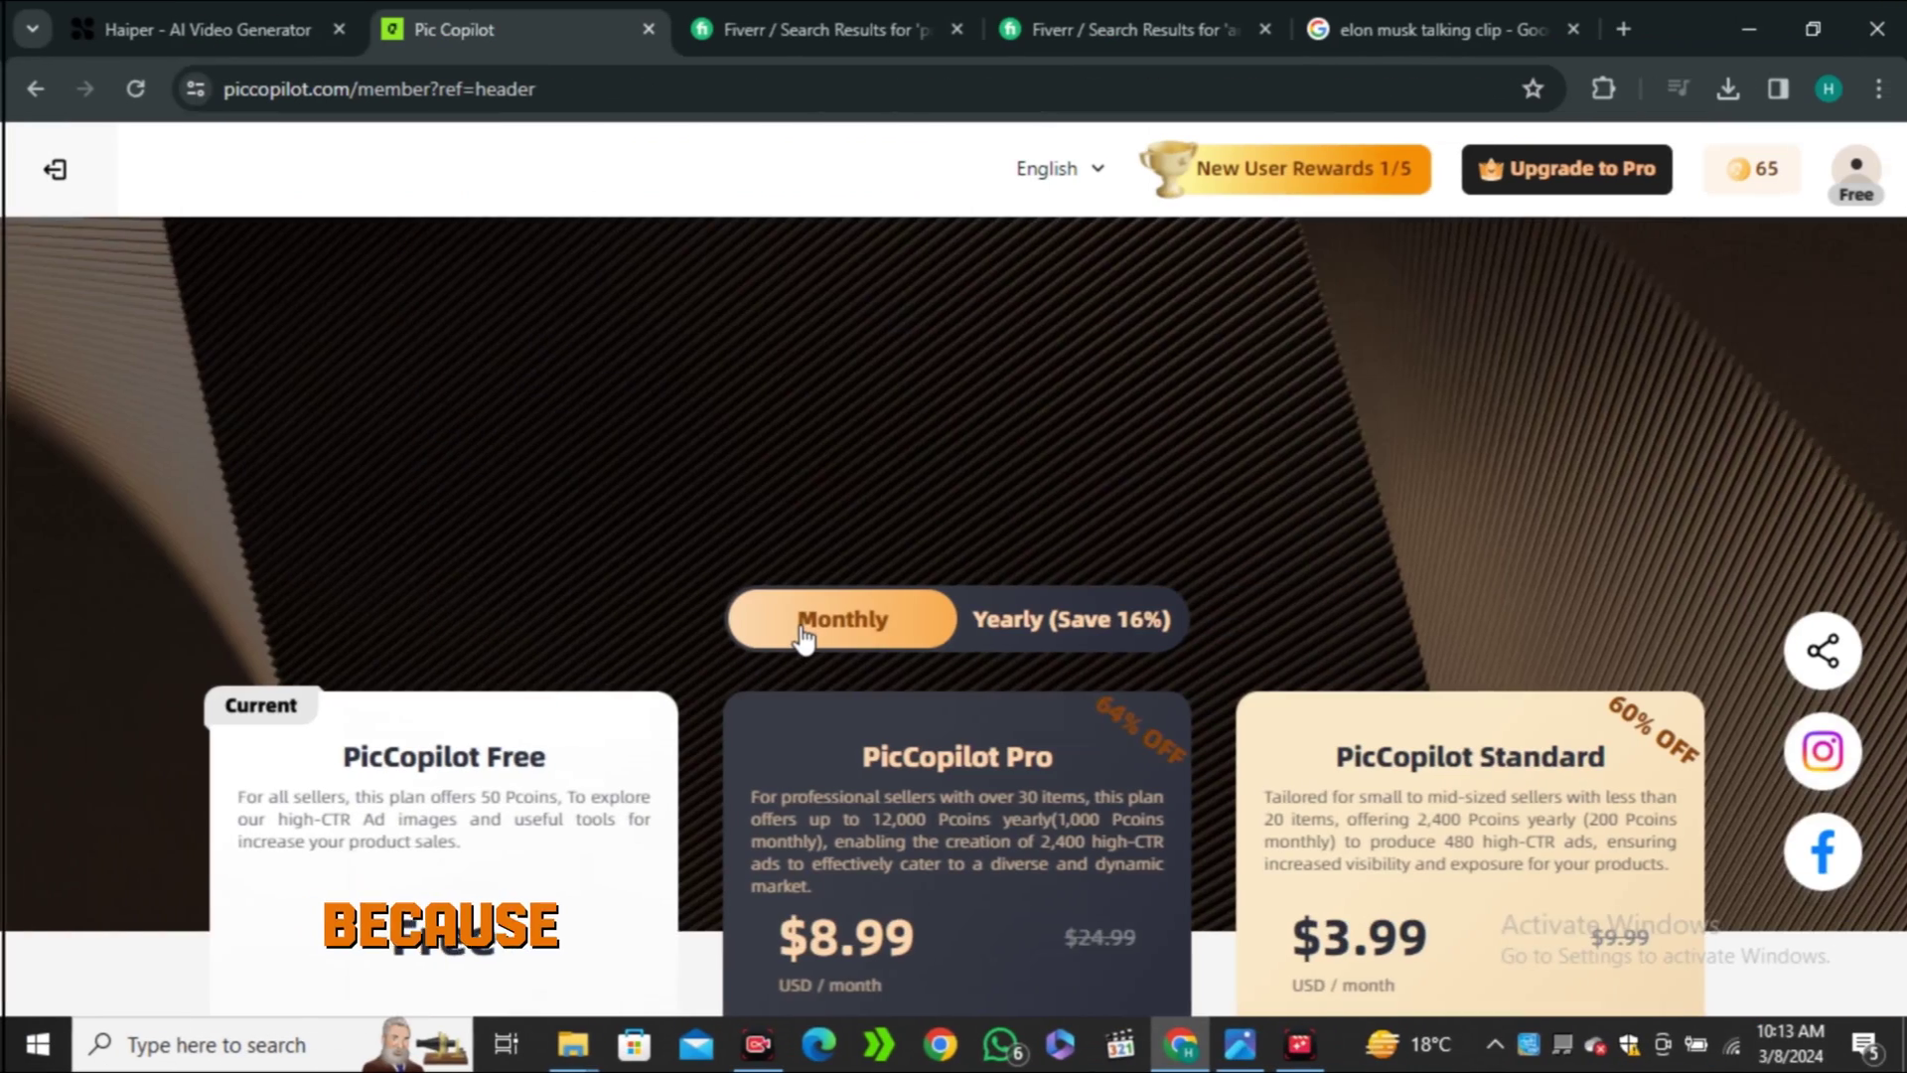
scroll(805, 636, "down", 3)
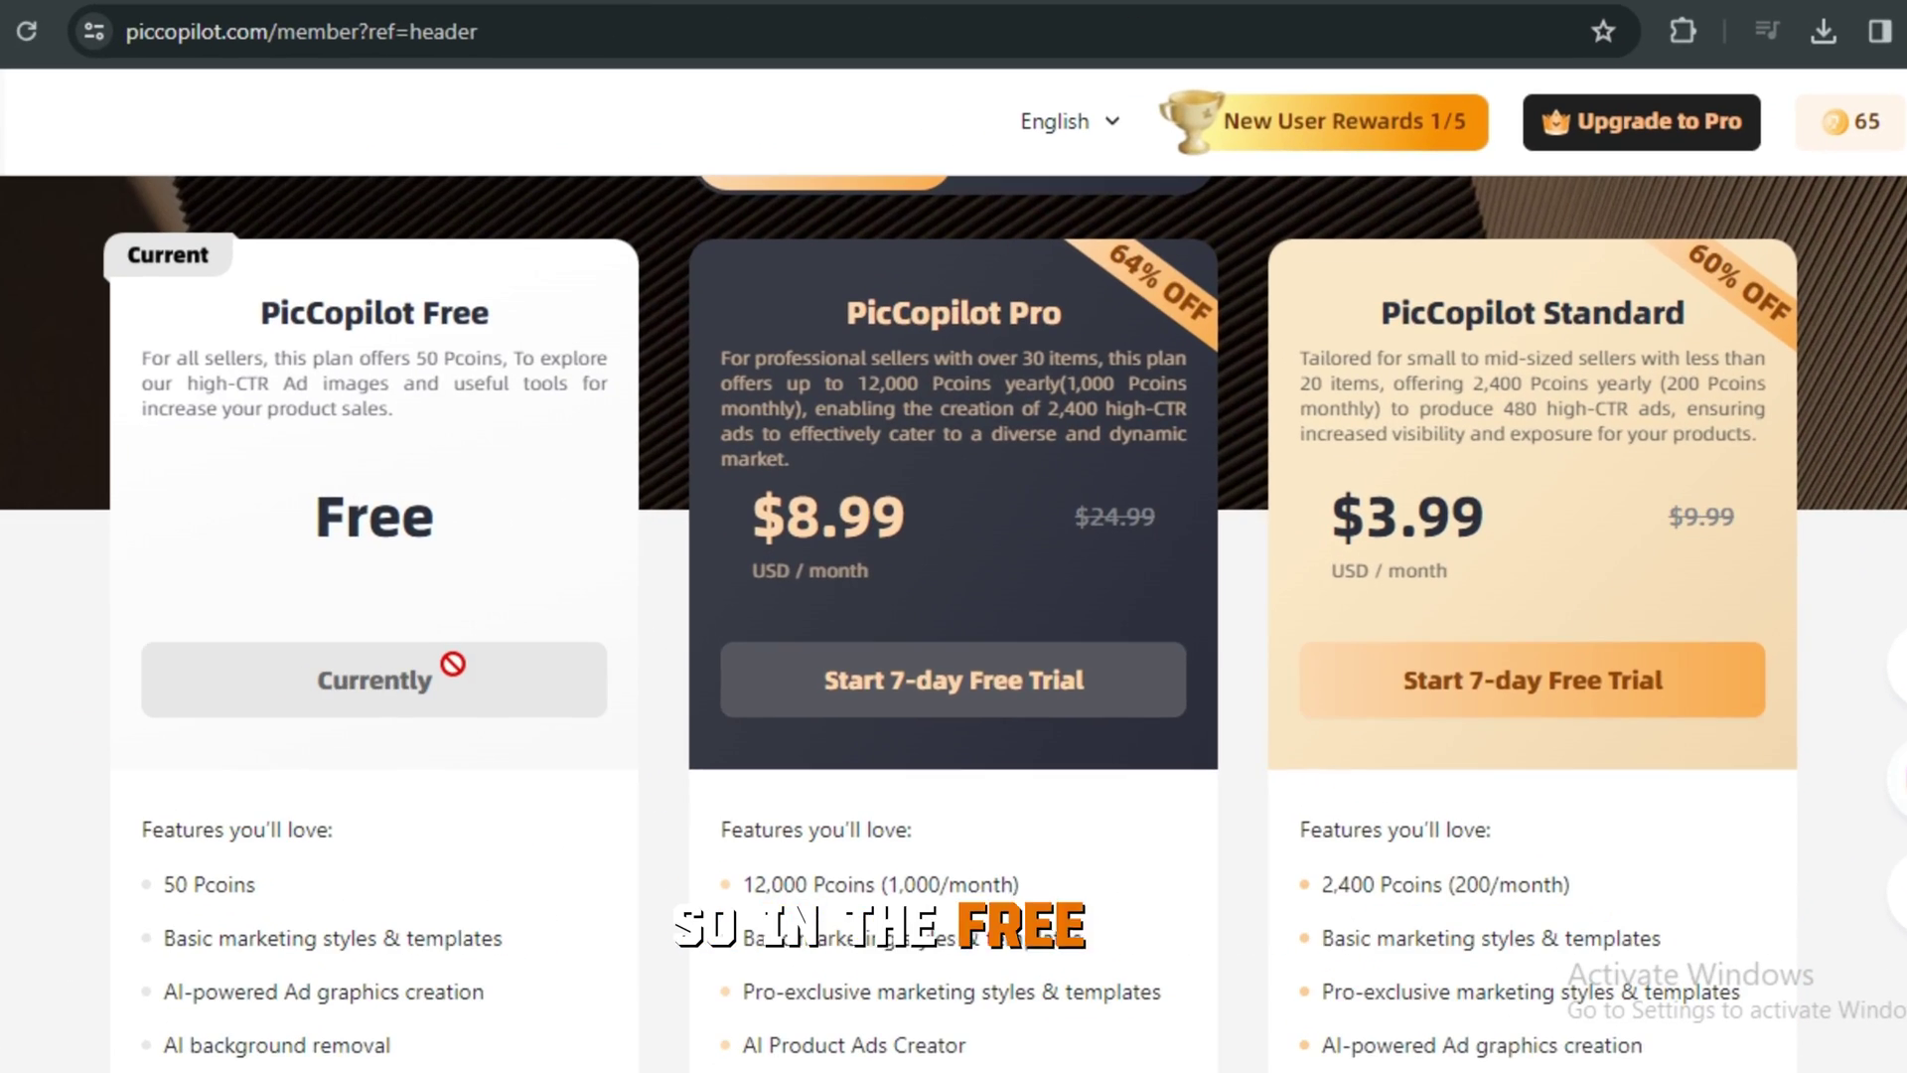
scroll(545, 660, "down", 2)
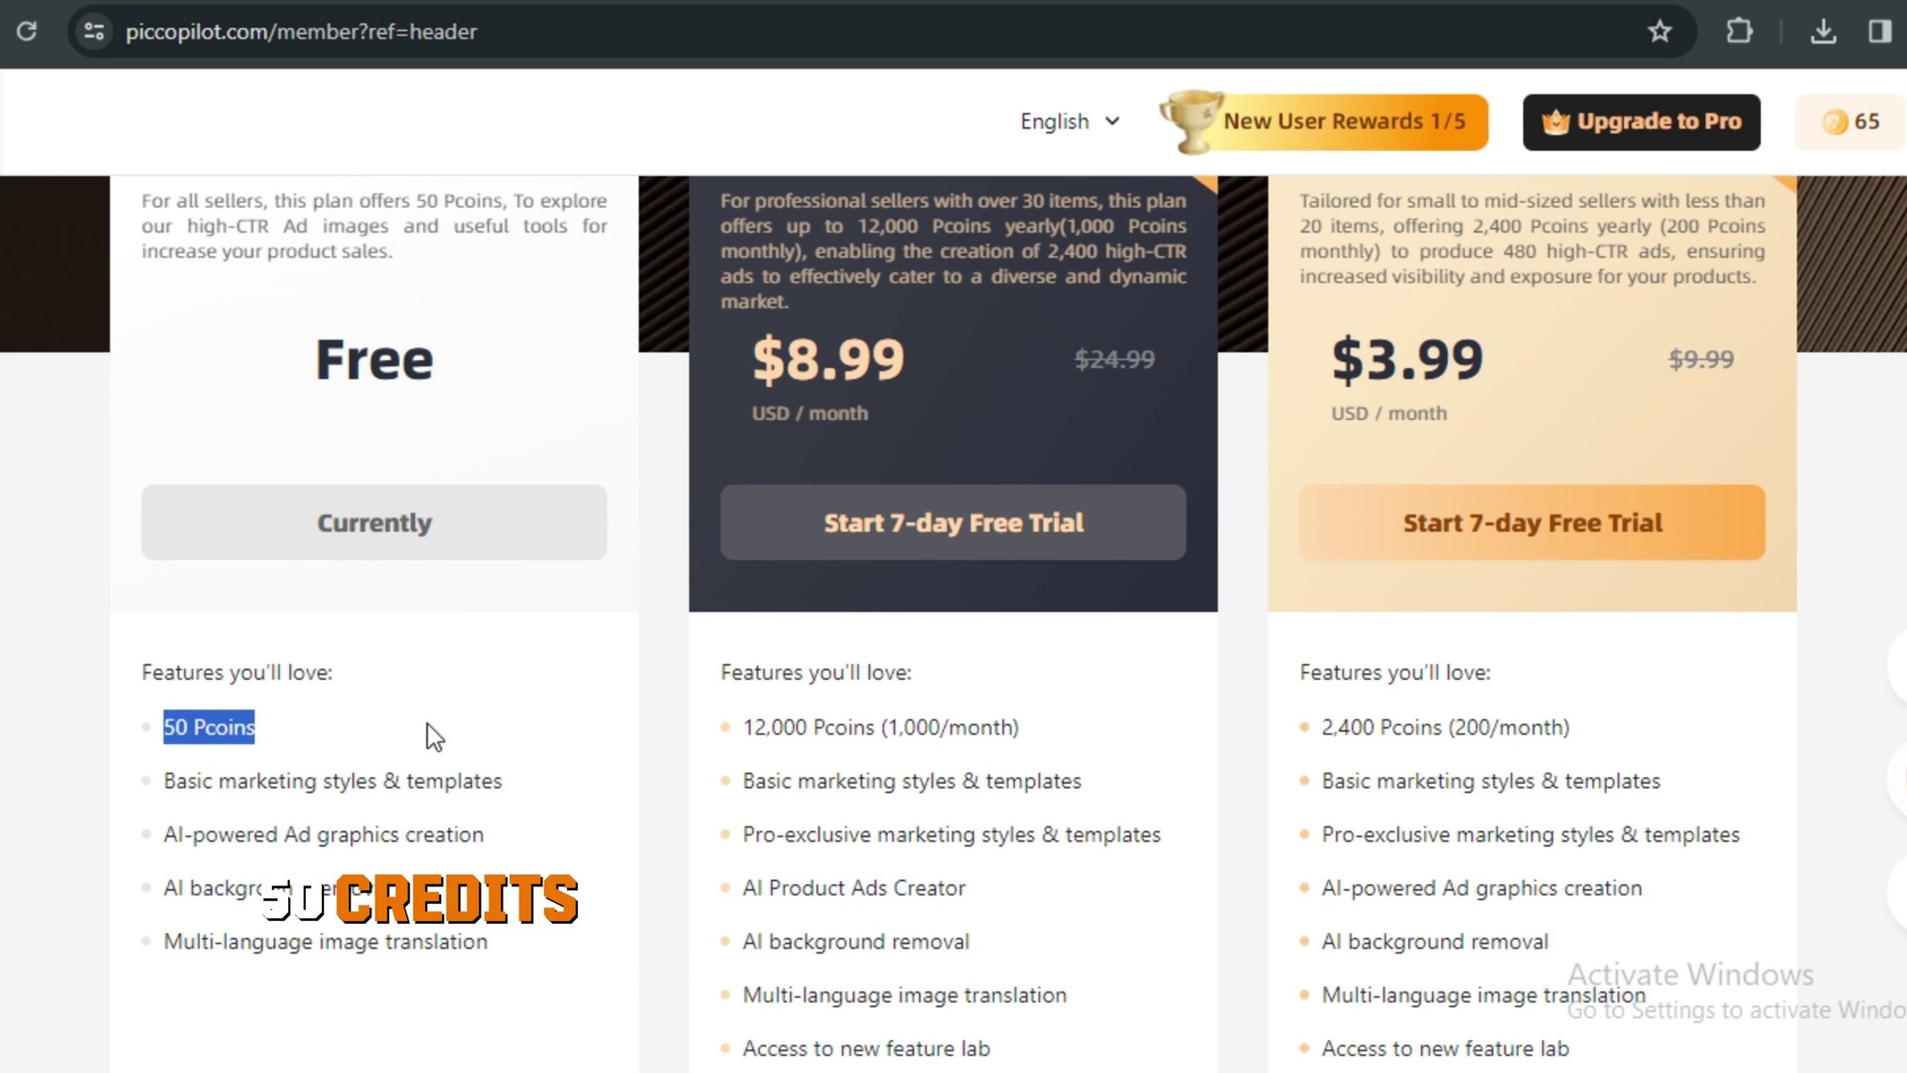
scroll(1324, 600, "up", 2)
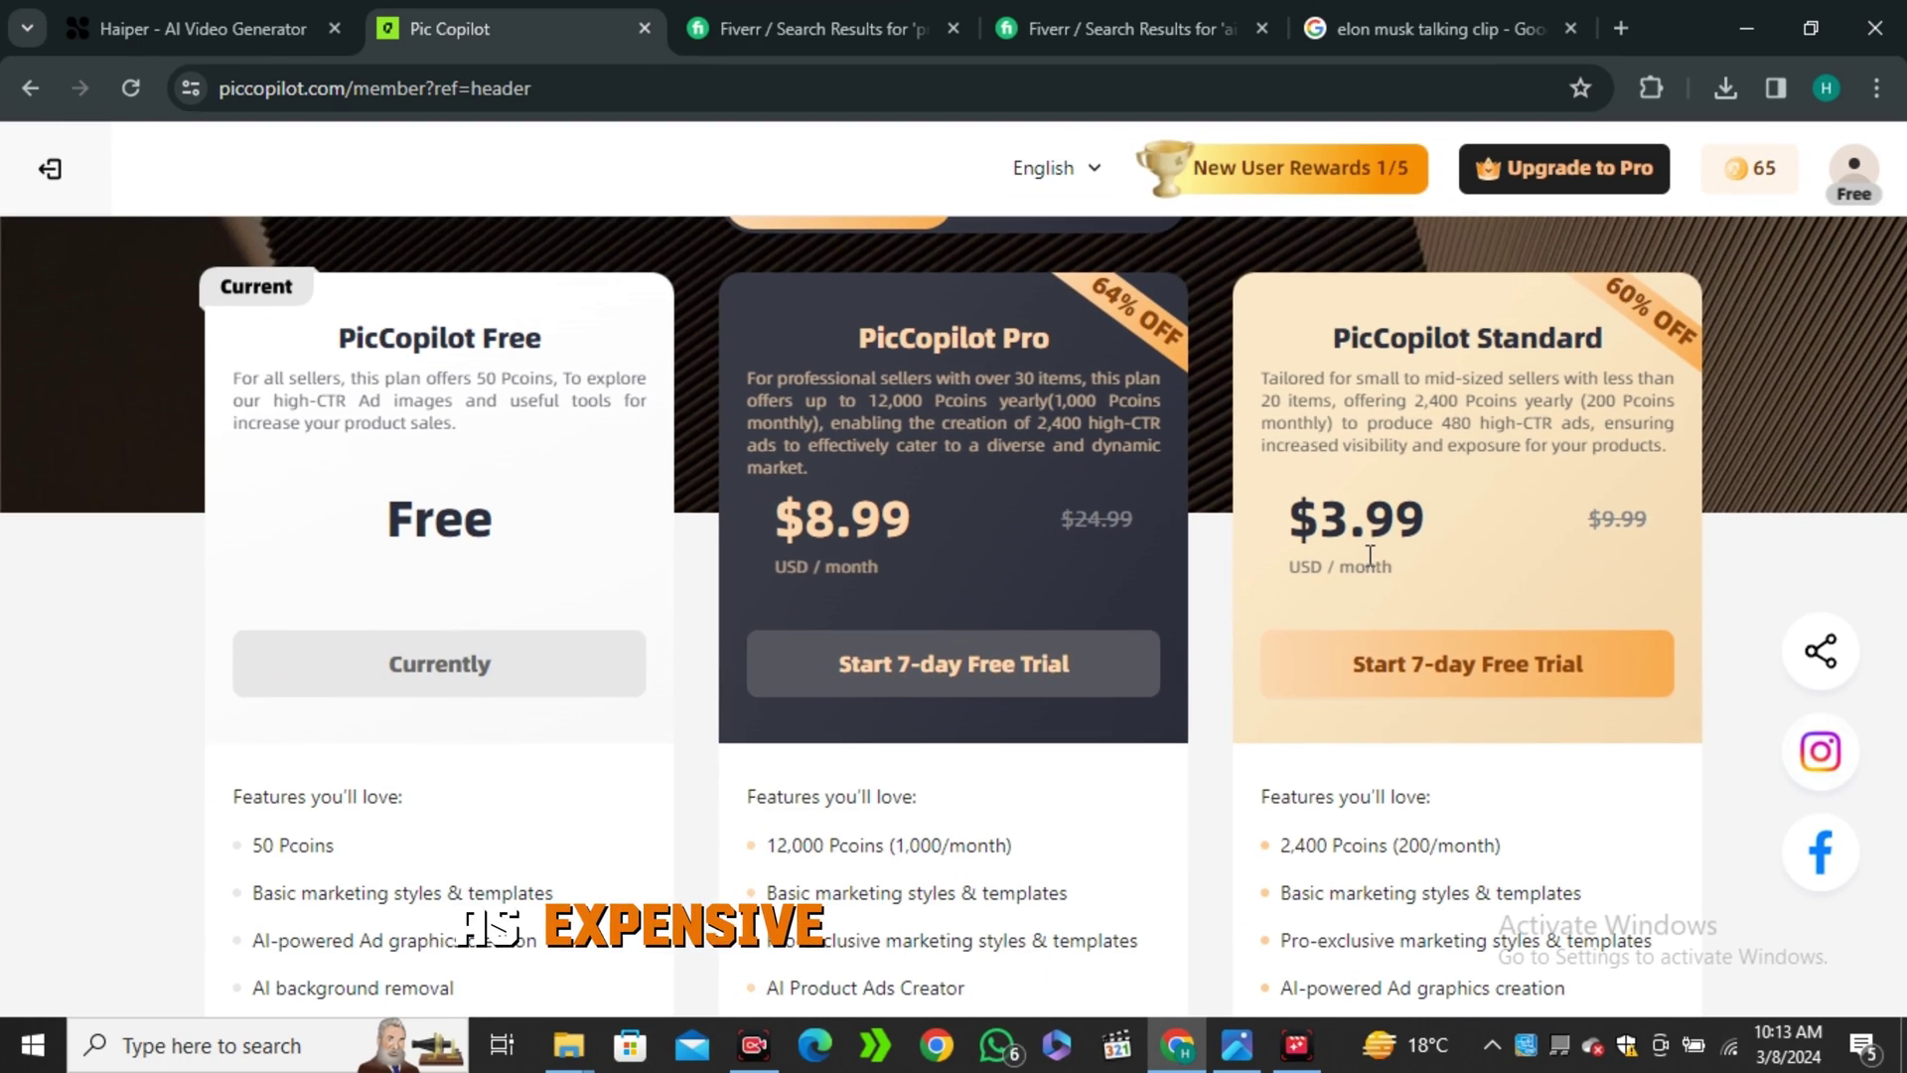
scroll(1366, 522, "down", 1)
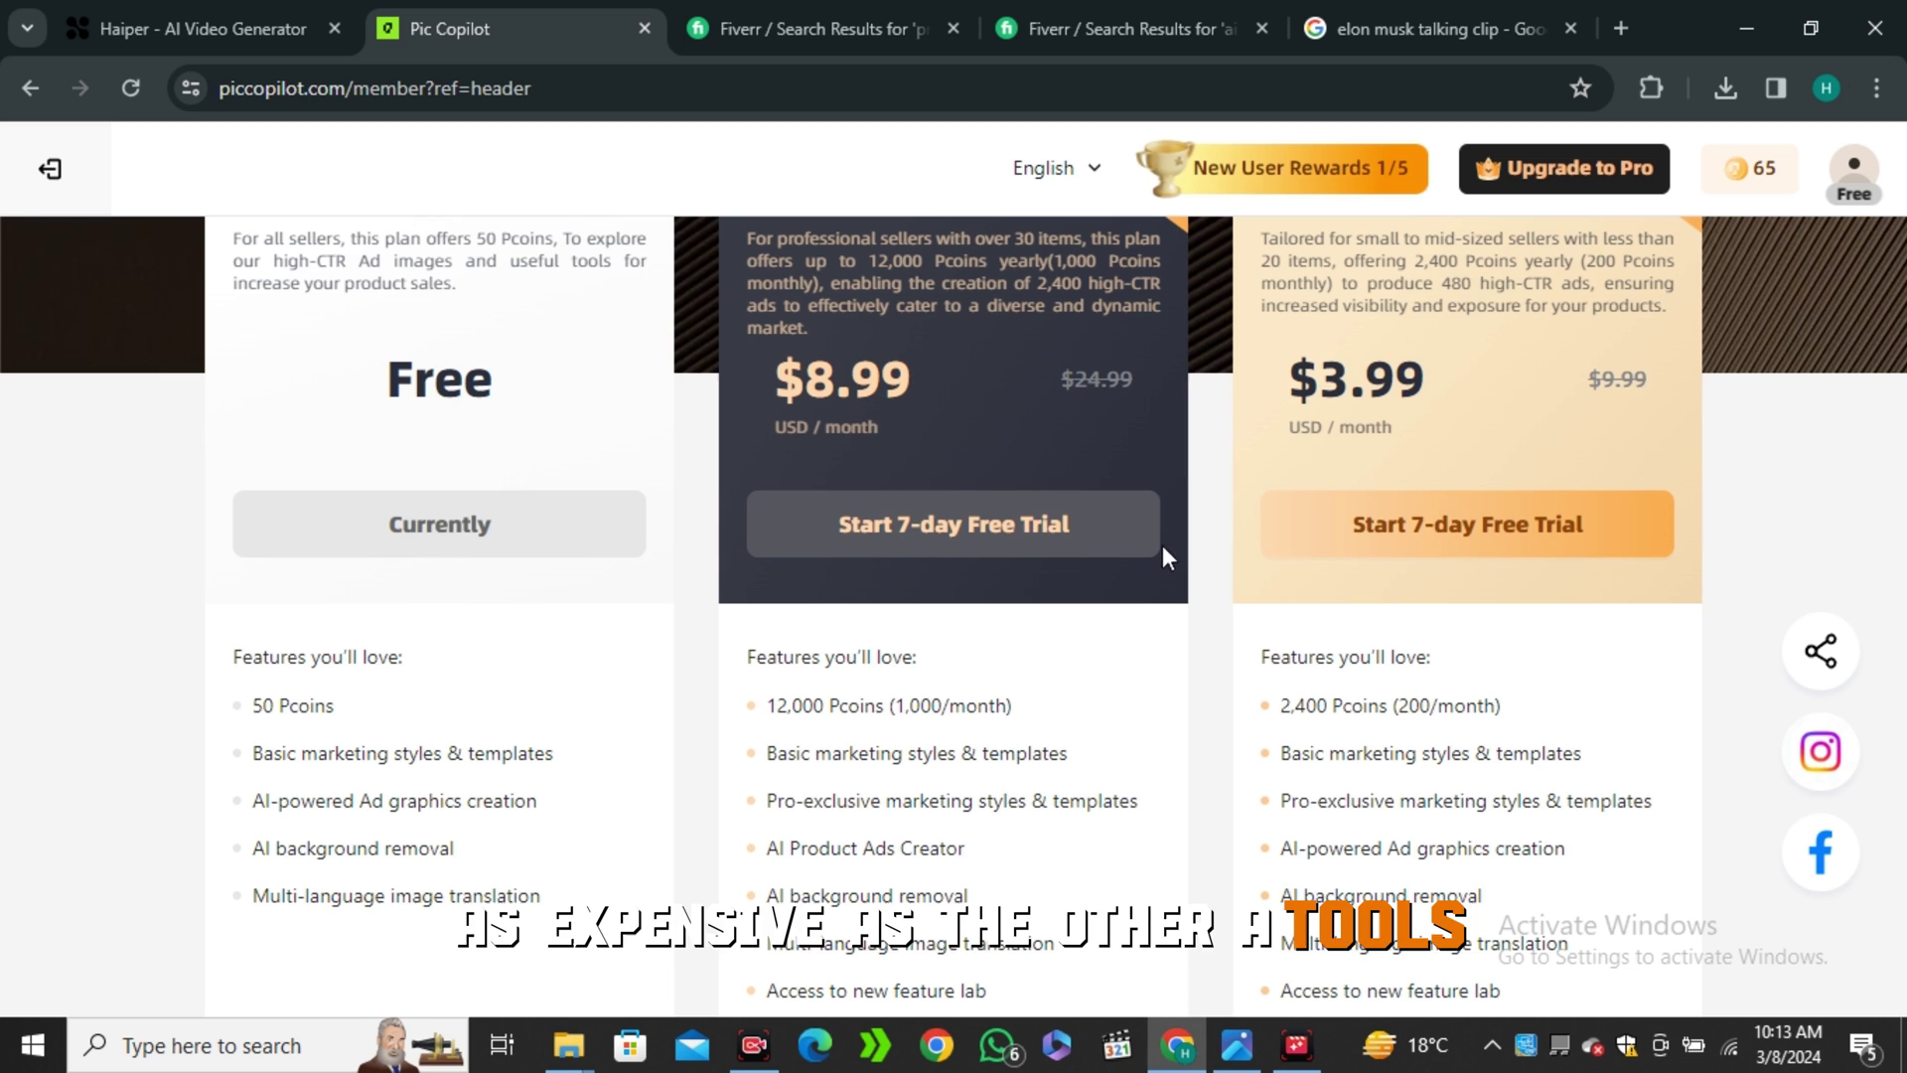
scroll(953, 521, "up", 1)
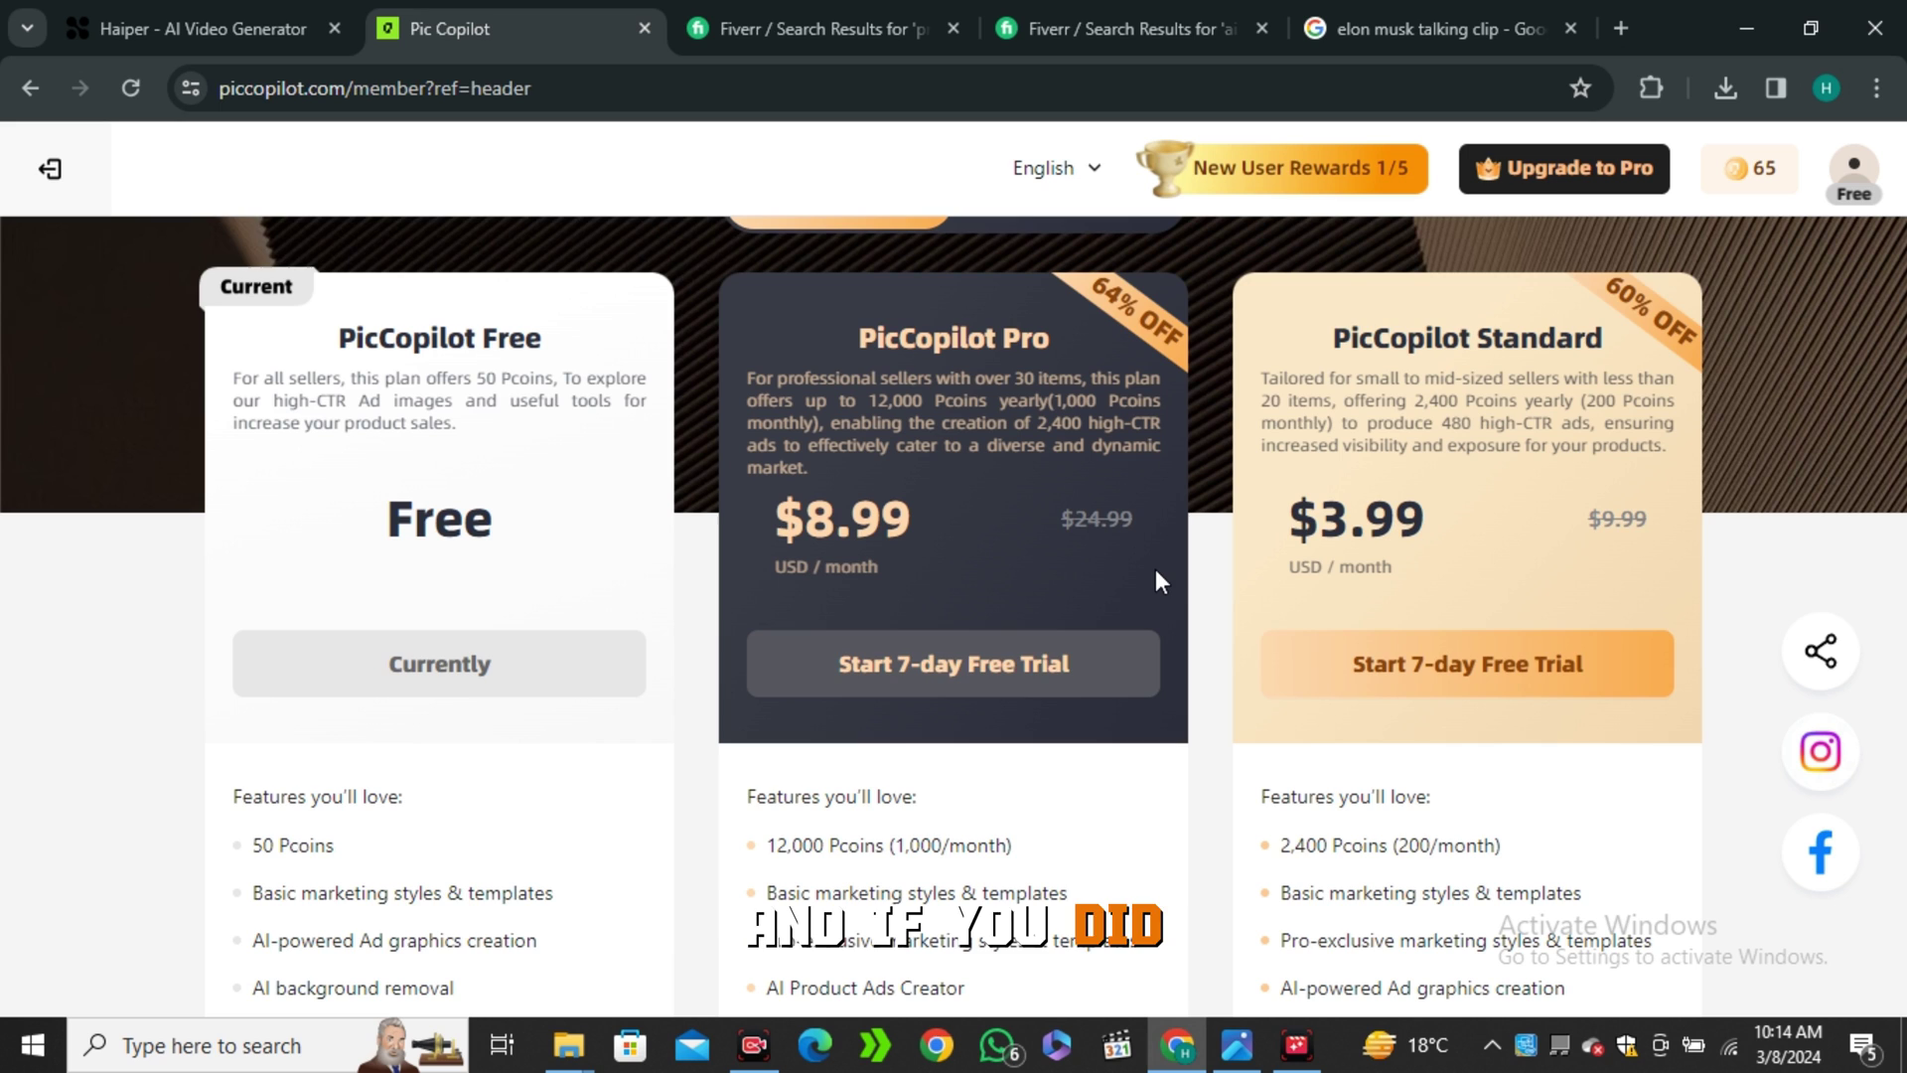
scroll(1172, 578, "down", 2)
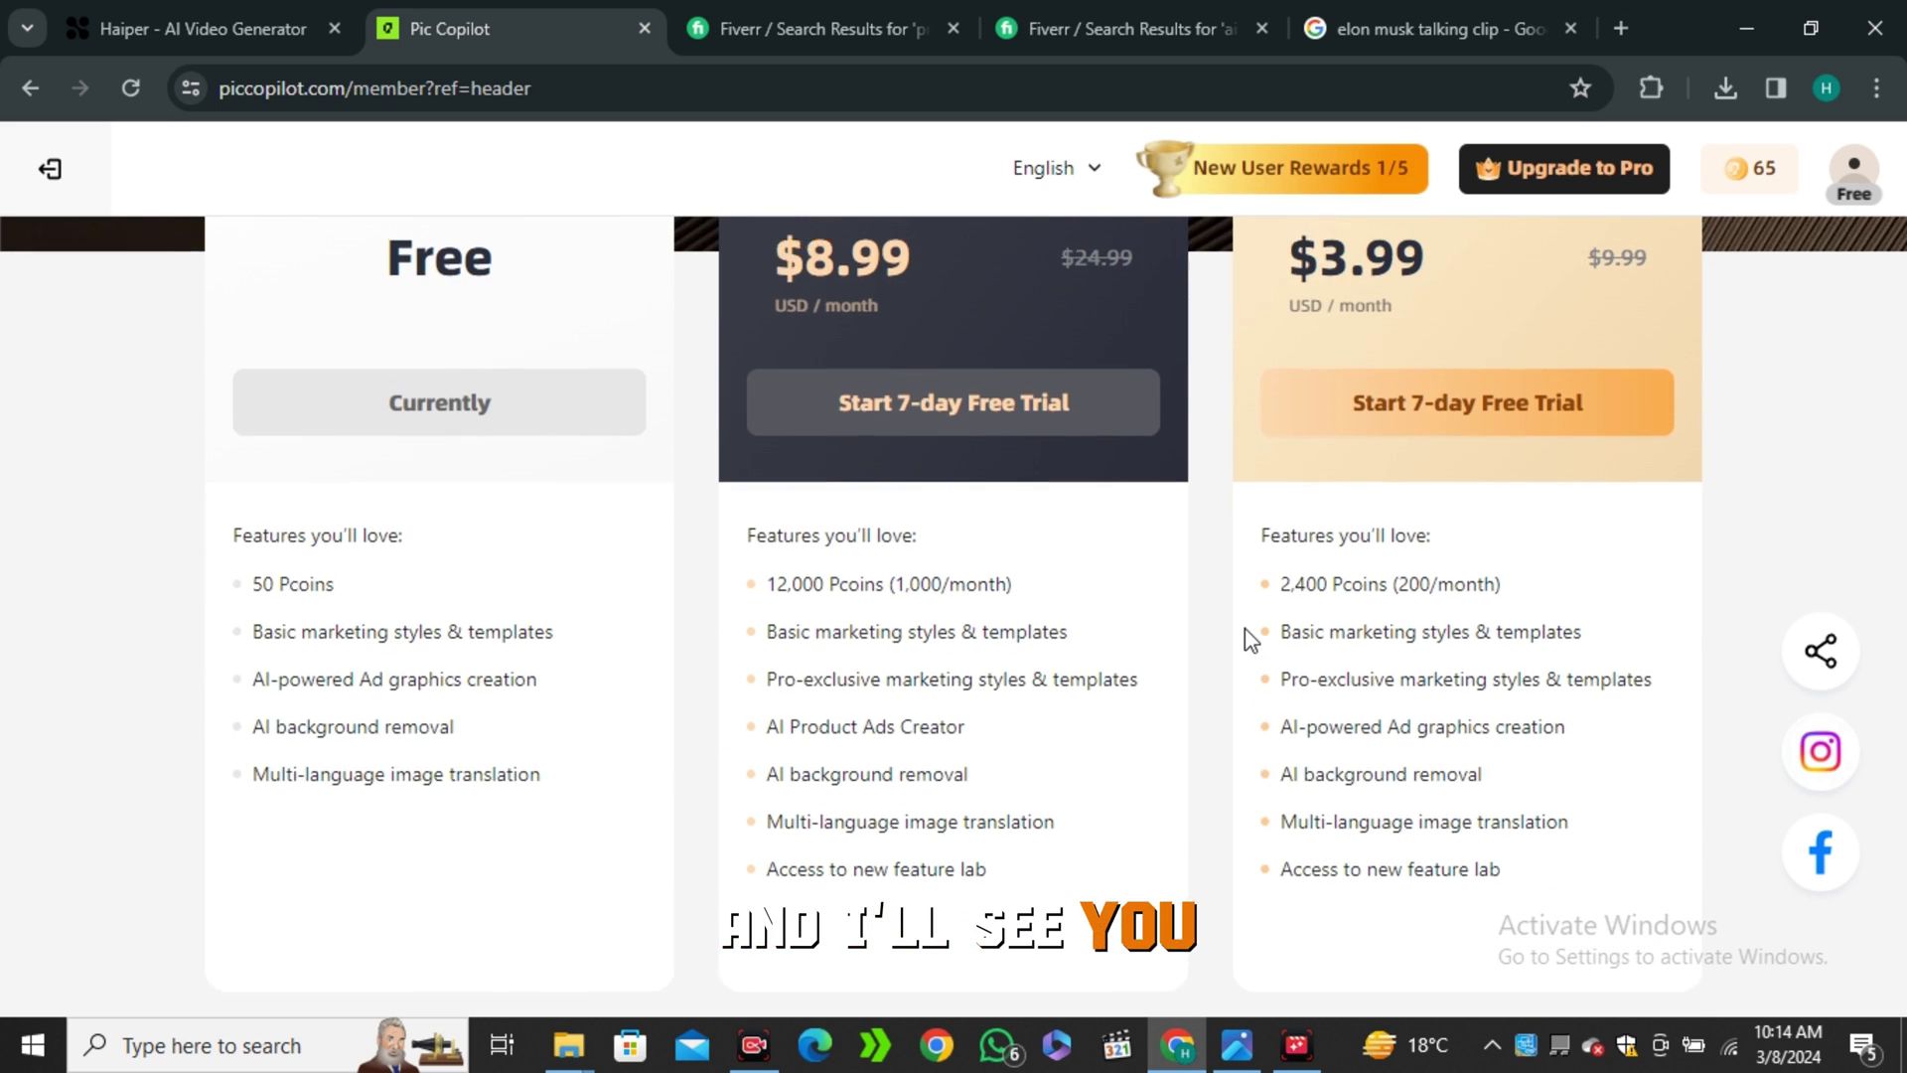